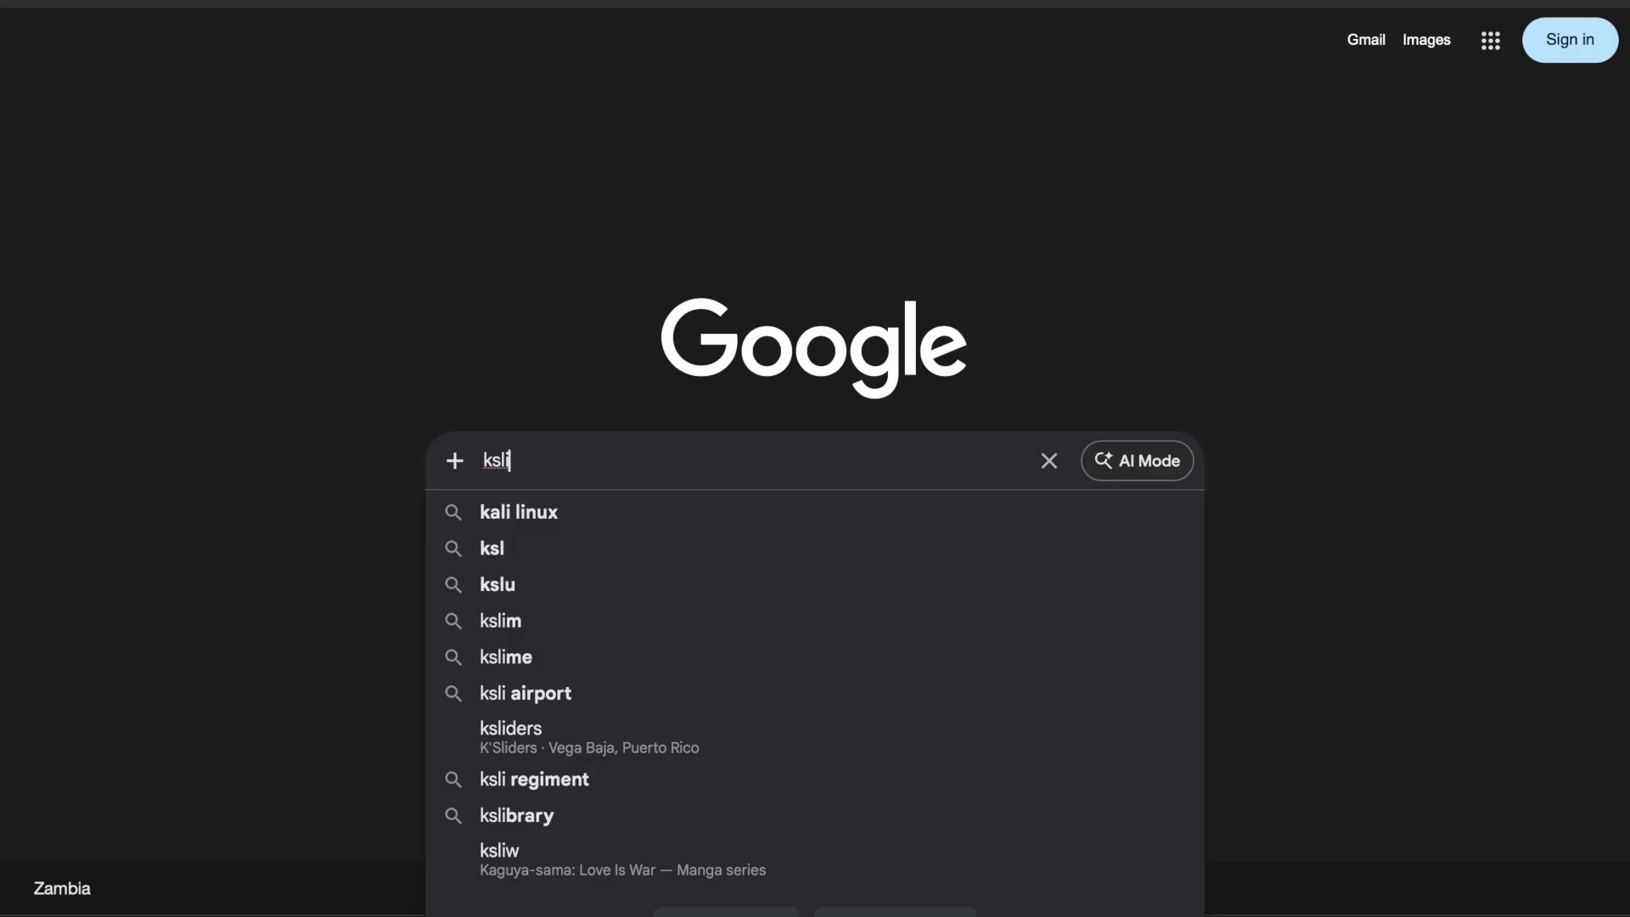
Correct the mistyped query and search the web for "kali linux download".
{"action": "key", "text": "BackSpace"}
{"action": "key", "text": "BackSpace"}
{"action": "key", "text": "BackSpace"}
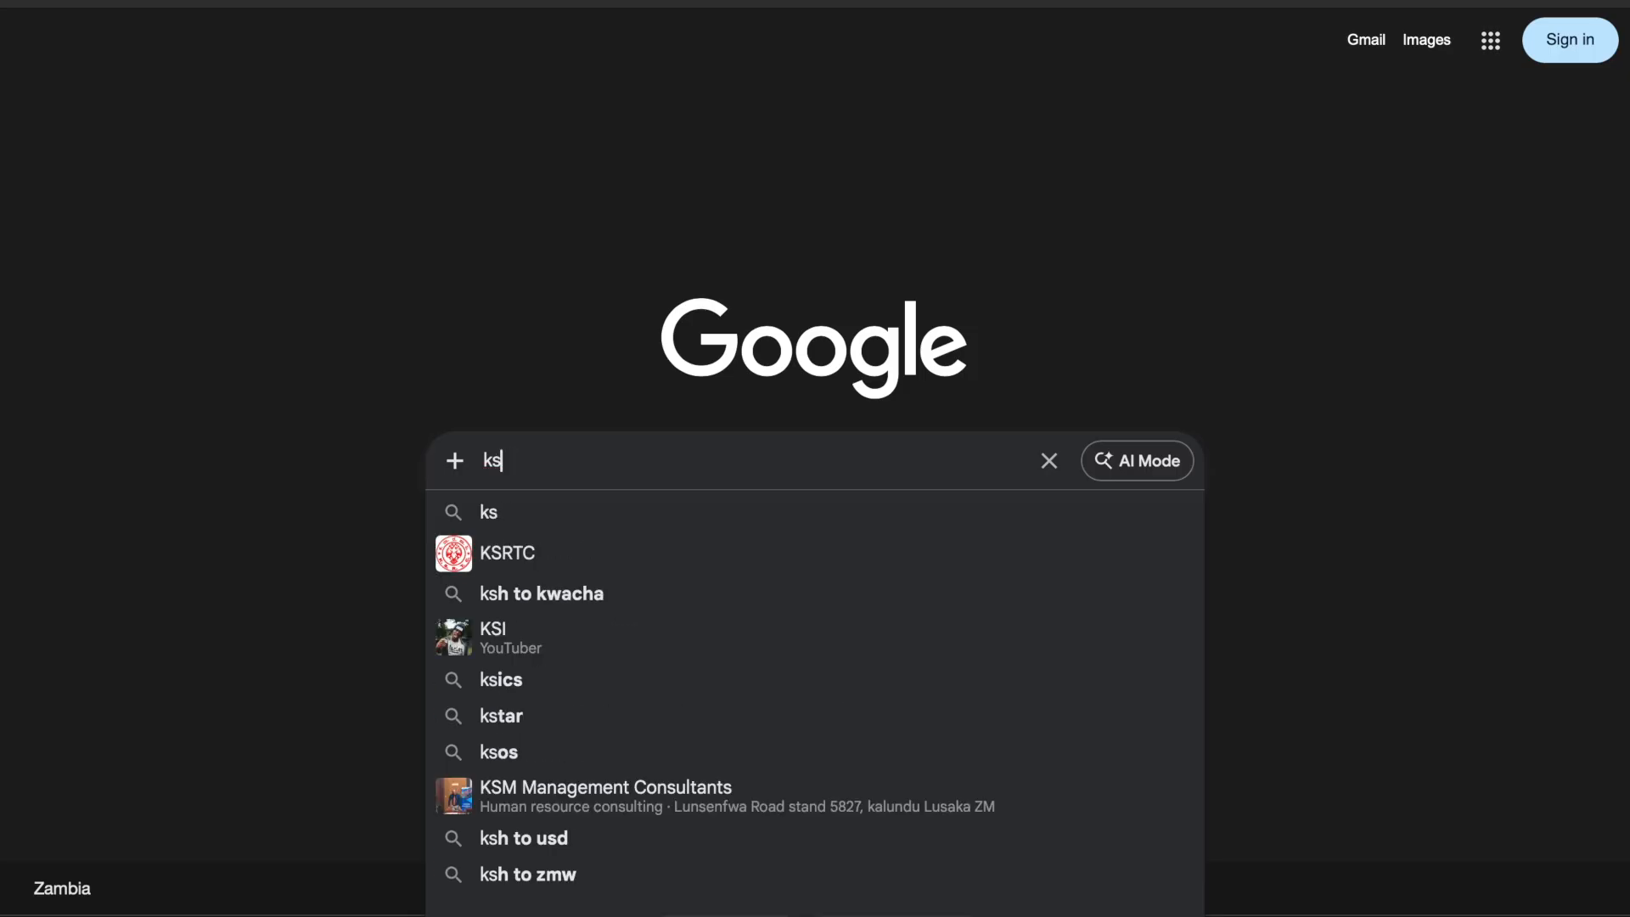
{"action": "type", "text": "ali"}
{"action": "key", "text": "Down"}
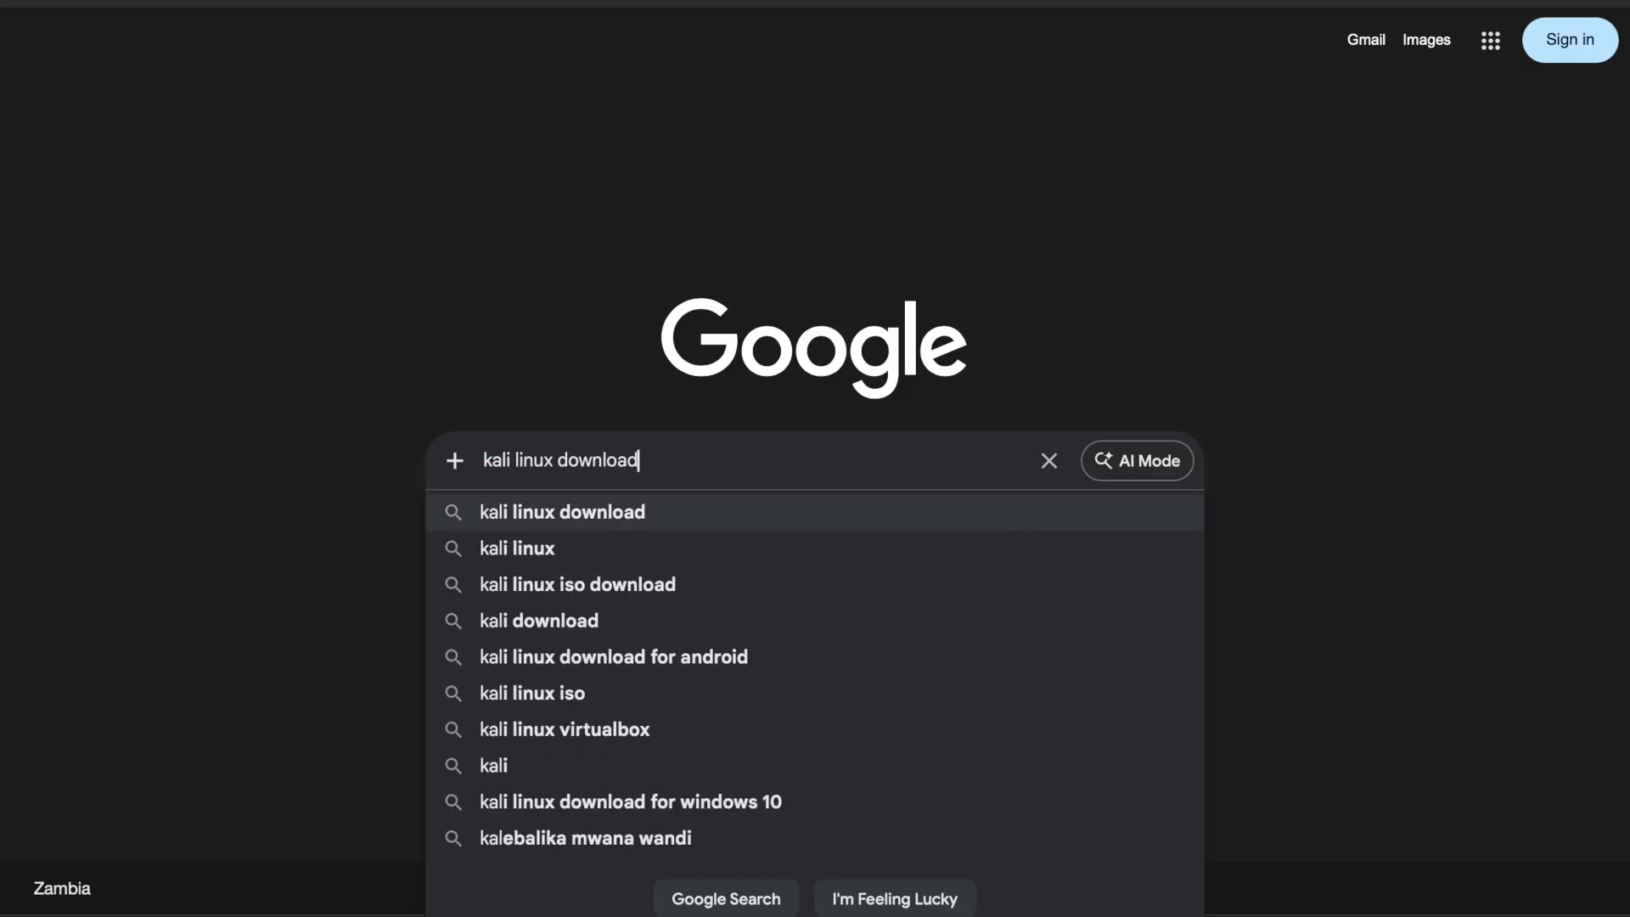
{"action": "key", "text": "Escape"}
{"action": "key", "text": "Return"}
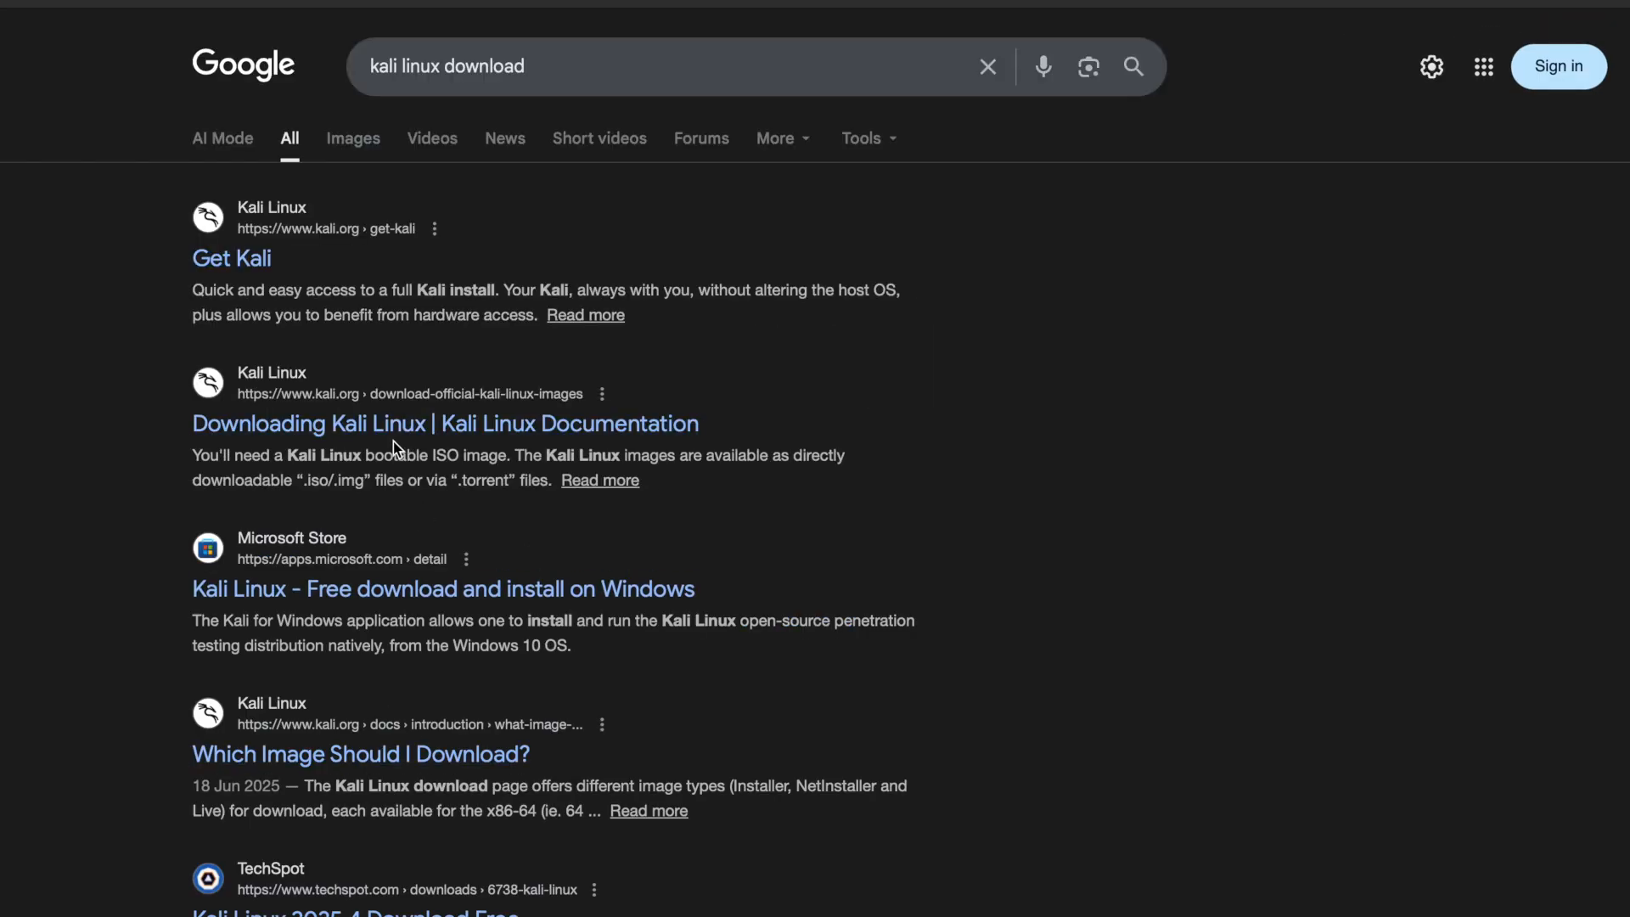
Open the official Get Kali page from the search results and look over the available platform choices.
{"action": "left_click", "coordinate": [270, 268]}
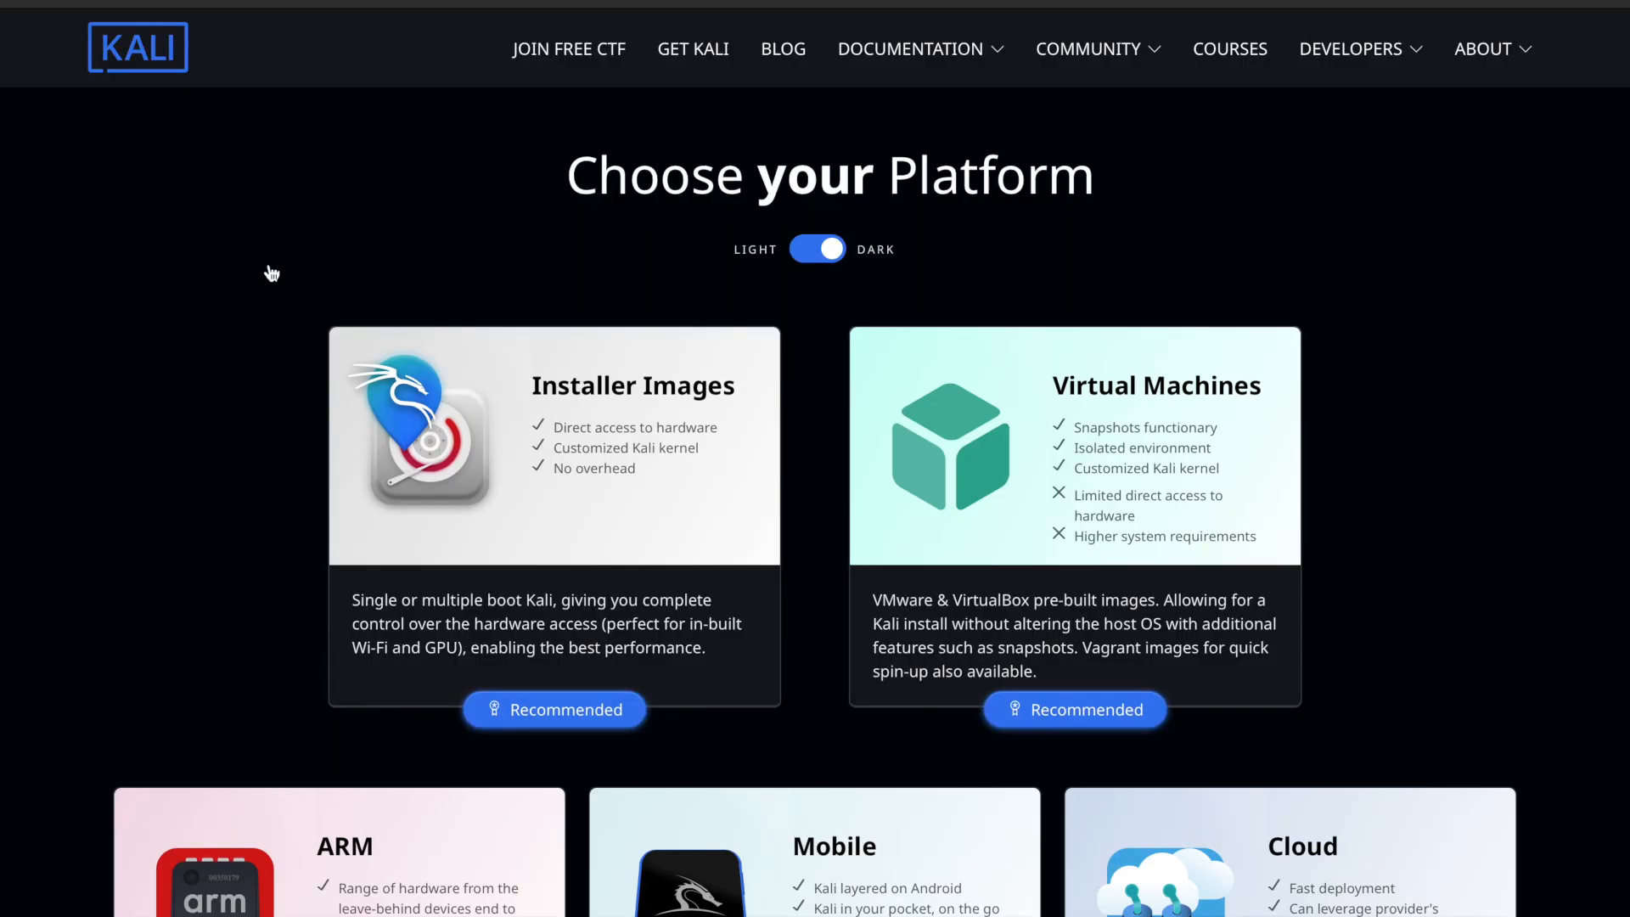
{"action": "scroll", "coordinate": [571, 493], "scroll_direction": "down", "scroll_amount": 6}
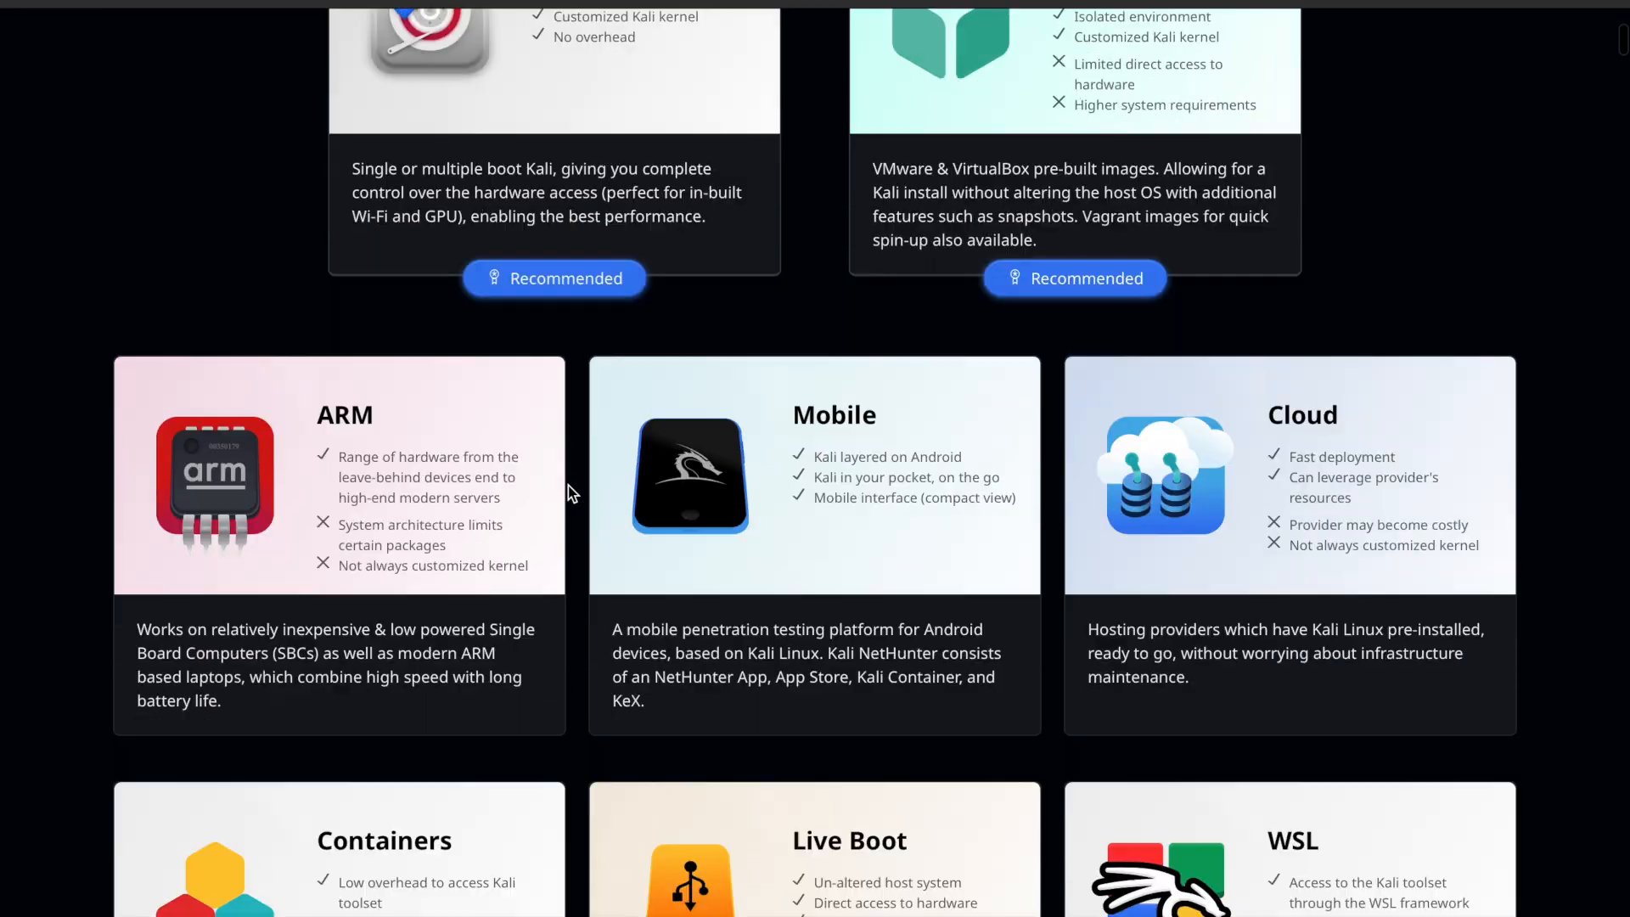
{"action": "scroll", "coordinate": [568, 486], "scroll_direction": "down", "scroll_amount": 5}
{"action": "scroll", "coordinate": [568, 486], "scroll_direction": "up", "scroll_amount": 3}
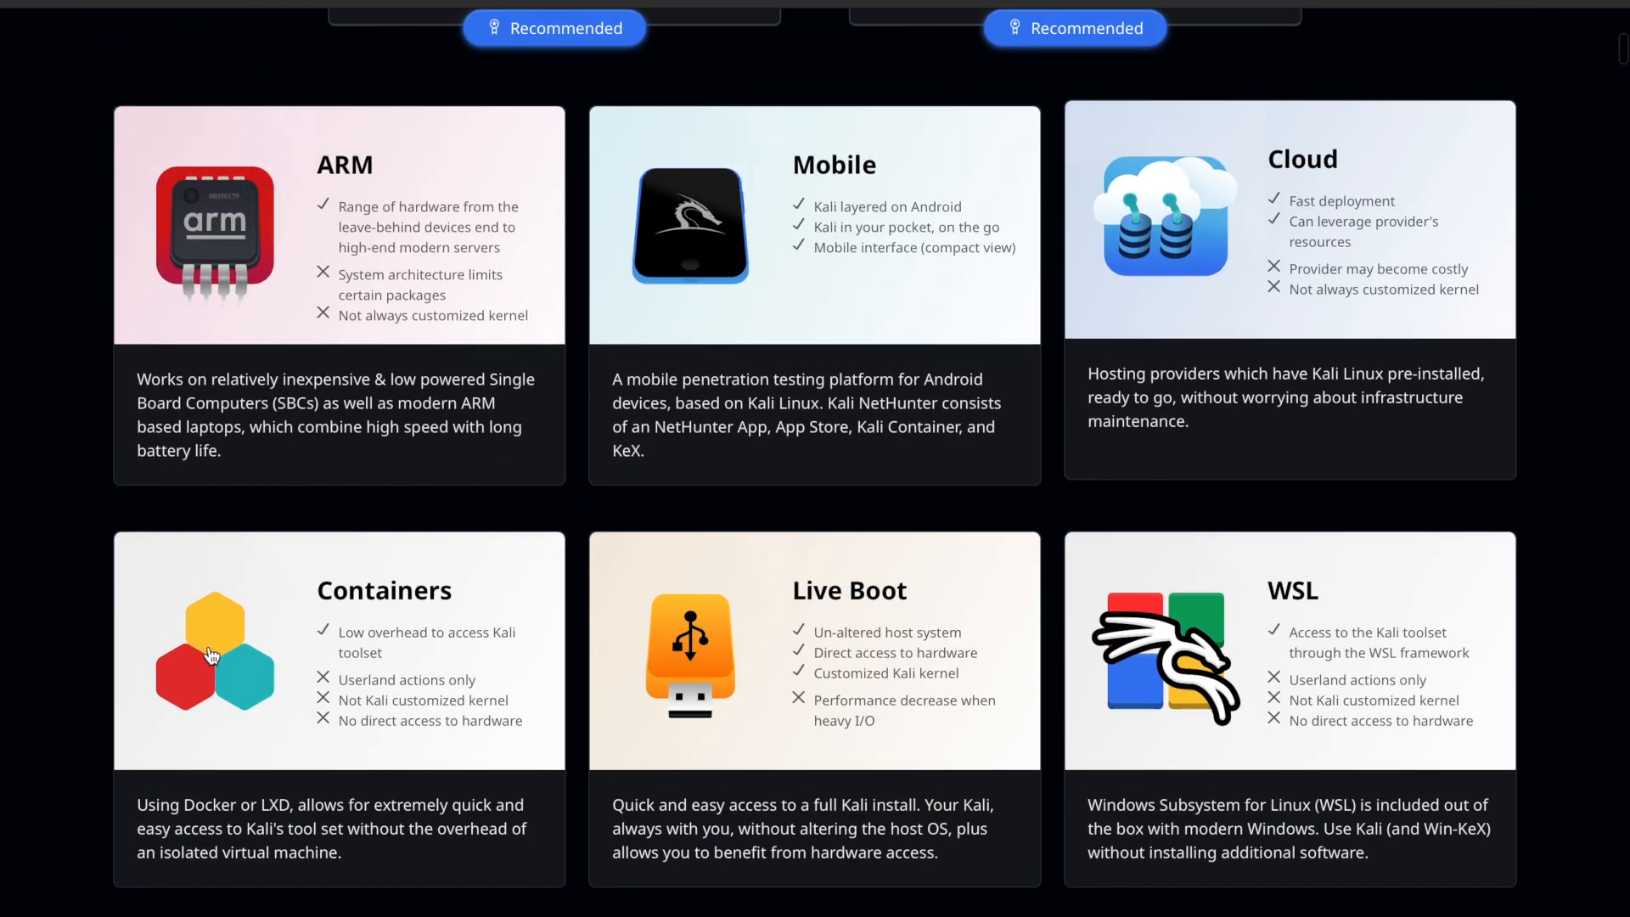
{"action": "scroll", "coordinate": [1244, 709], "scroll_direction": "up", "scroll_amount": 4}
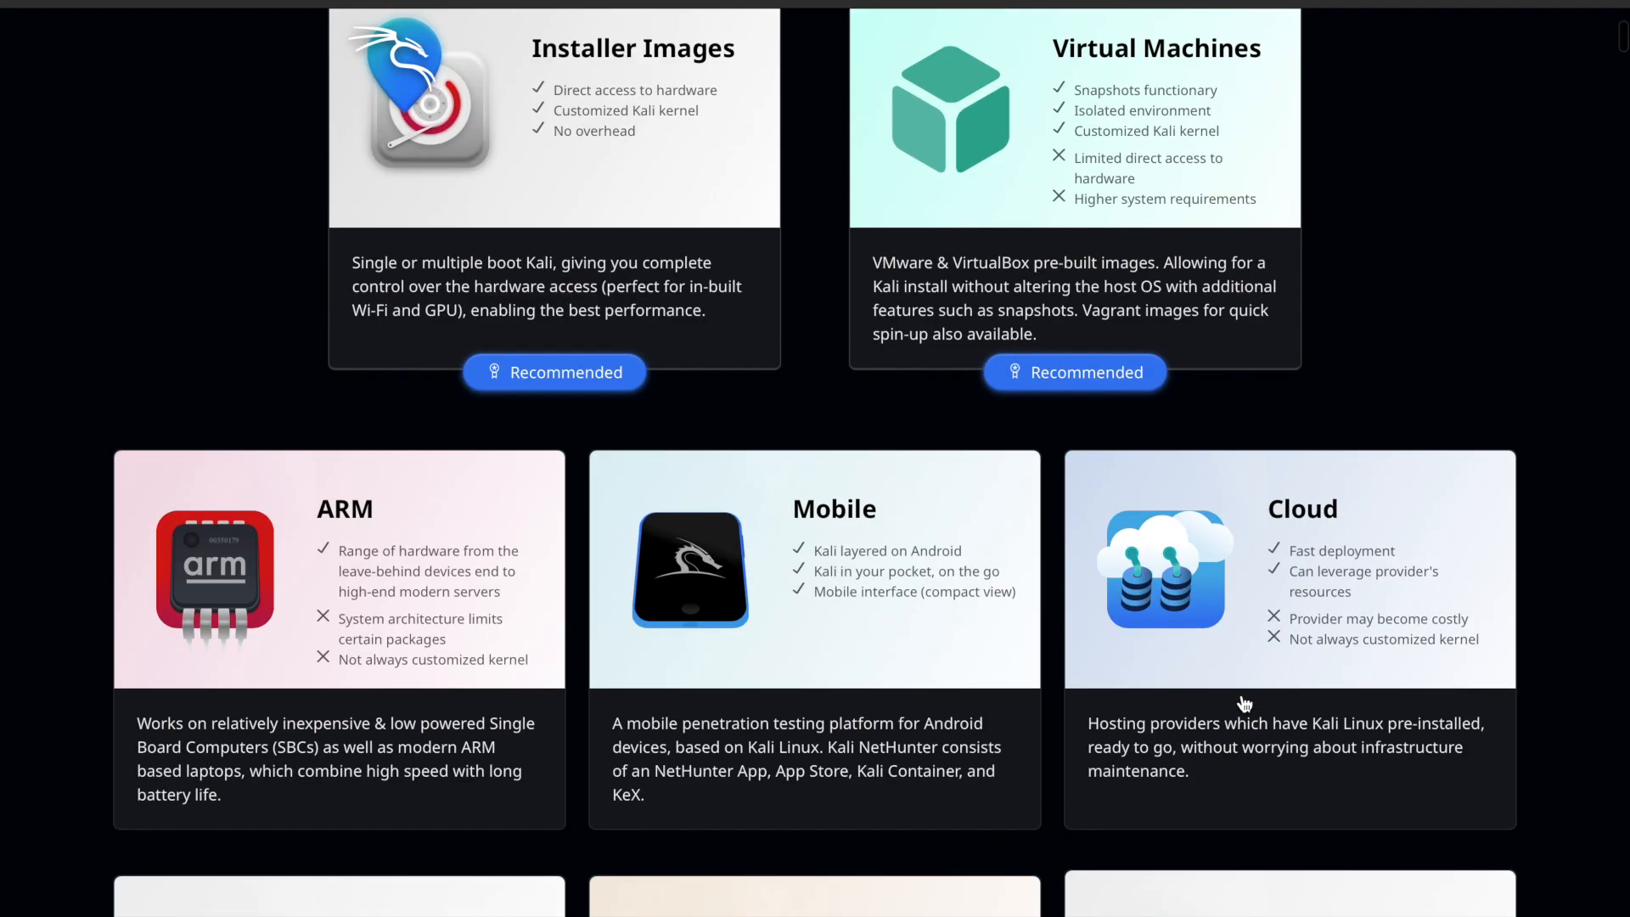
{"action": "scroll", "coordinate": [1244, 705], "scroll_direction": "up", "scroll_amount": 3}
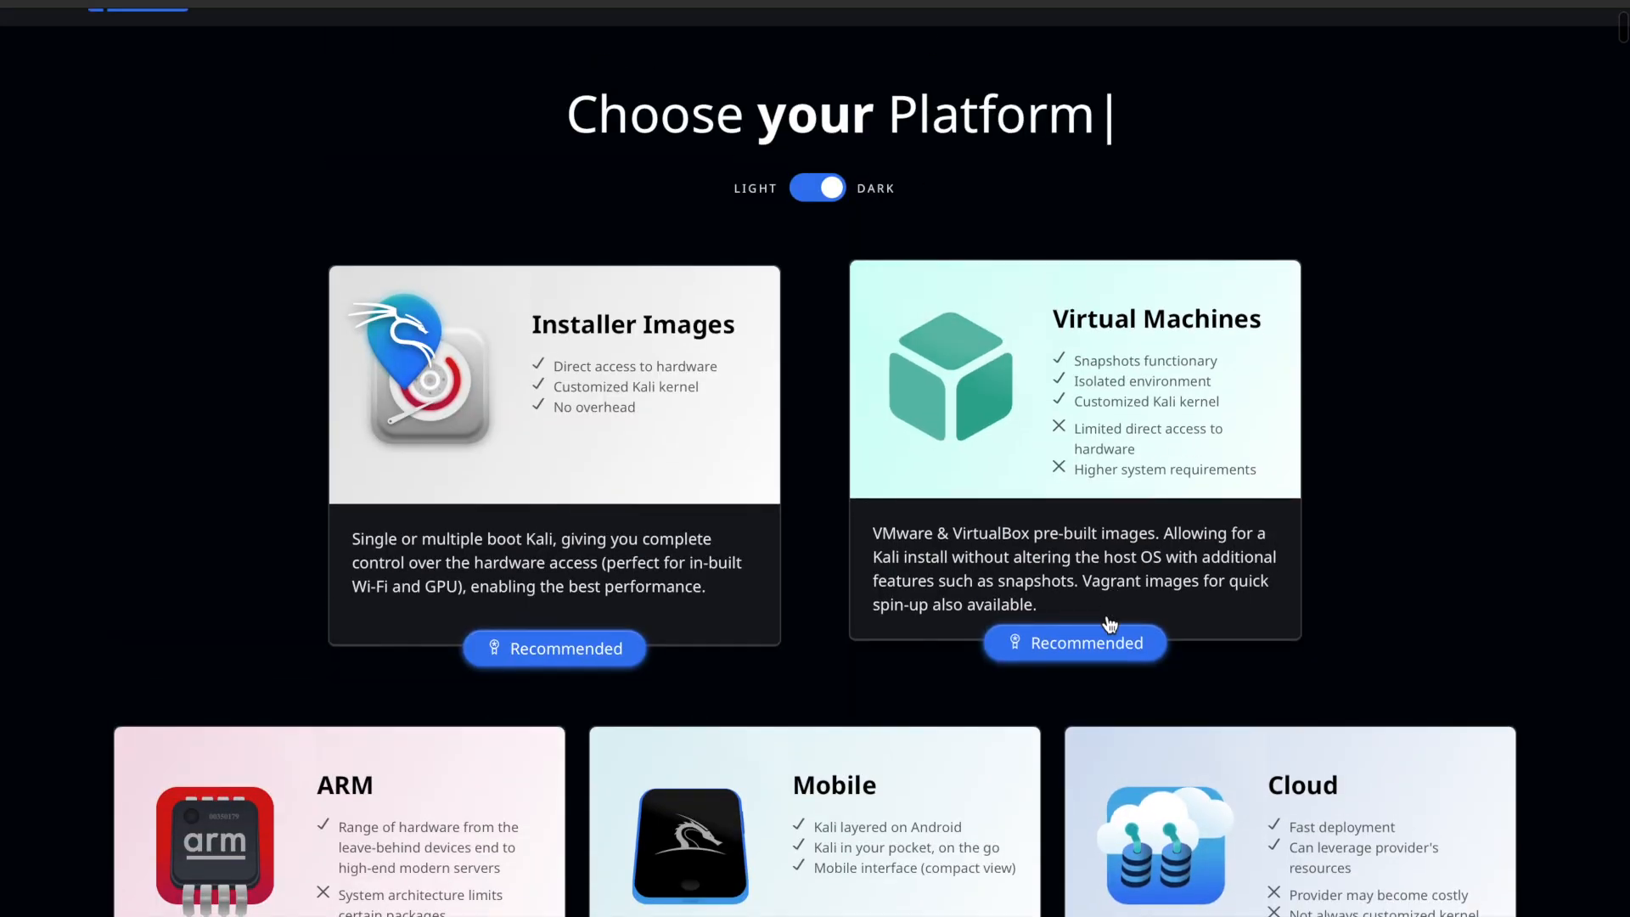
Go to the Virtual Machines section and browse the page's pre-built VM, ARM, mobile, cloud, live boot and WSL options.
{"action": "left_click", "coordinate": [1106, 664]}
{"action": "scroll", "coordinate": [691, 565], "scroll_direction": "down", "scroll_amount": 3}
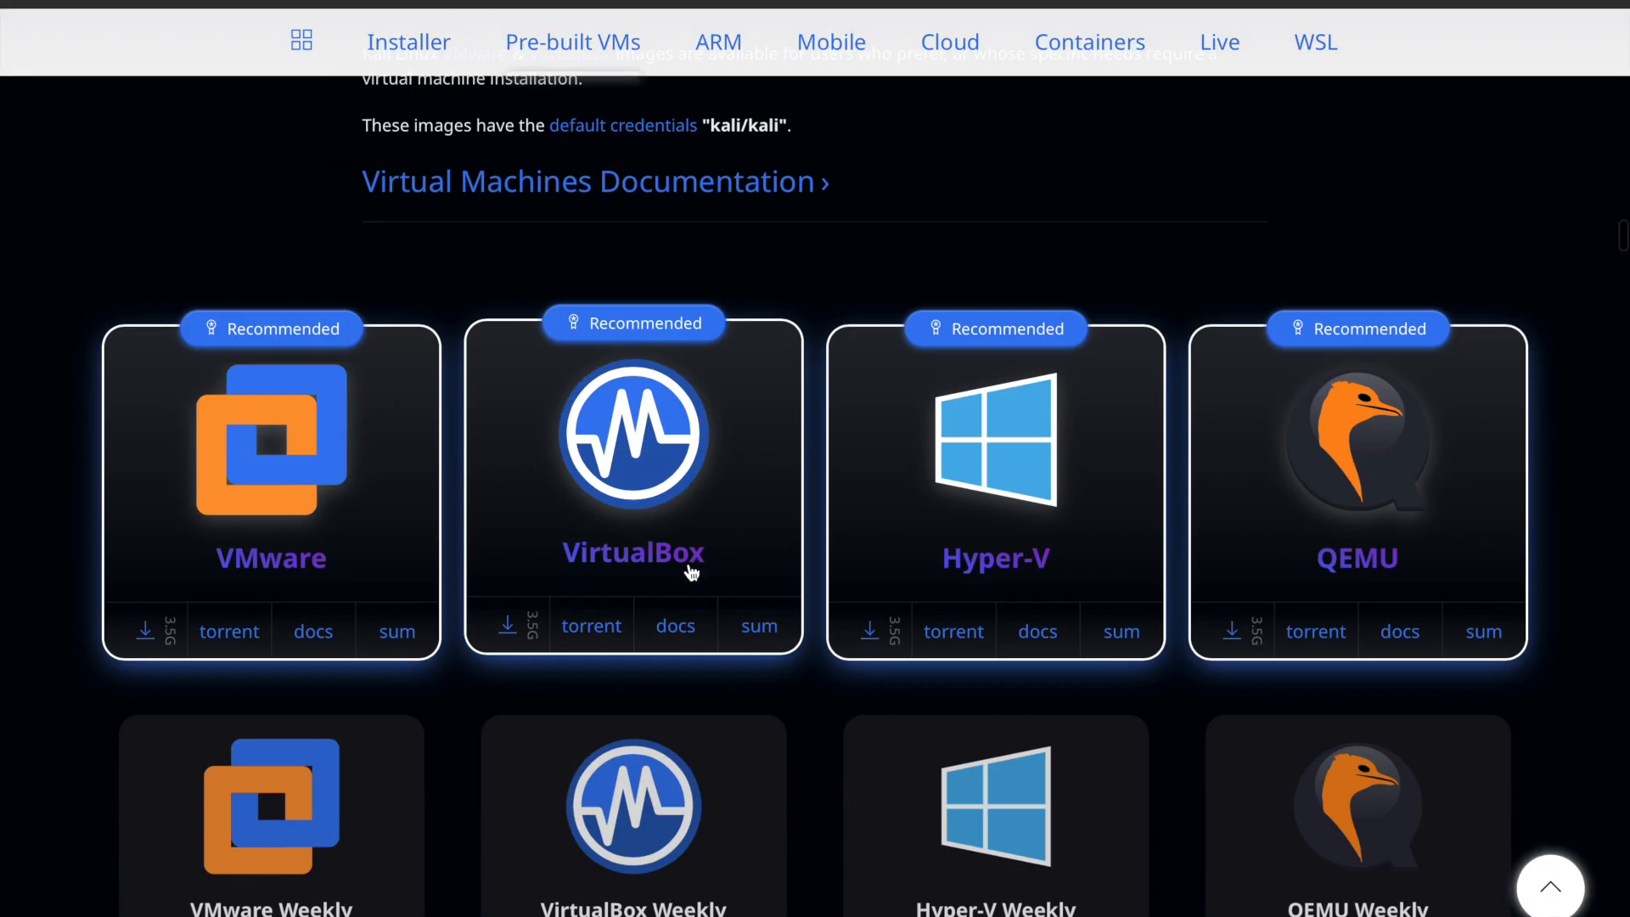
{"action": "scroll", "coordinate": [761, 706], "scroll_direction": "down", "scroll_amount": 10}
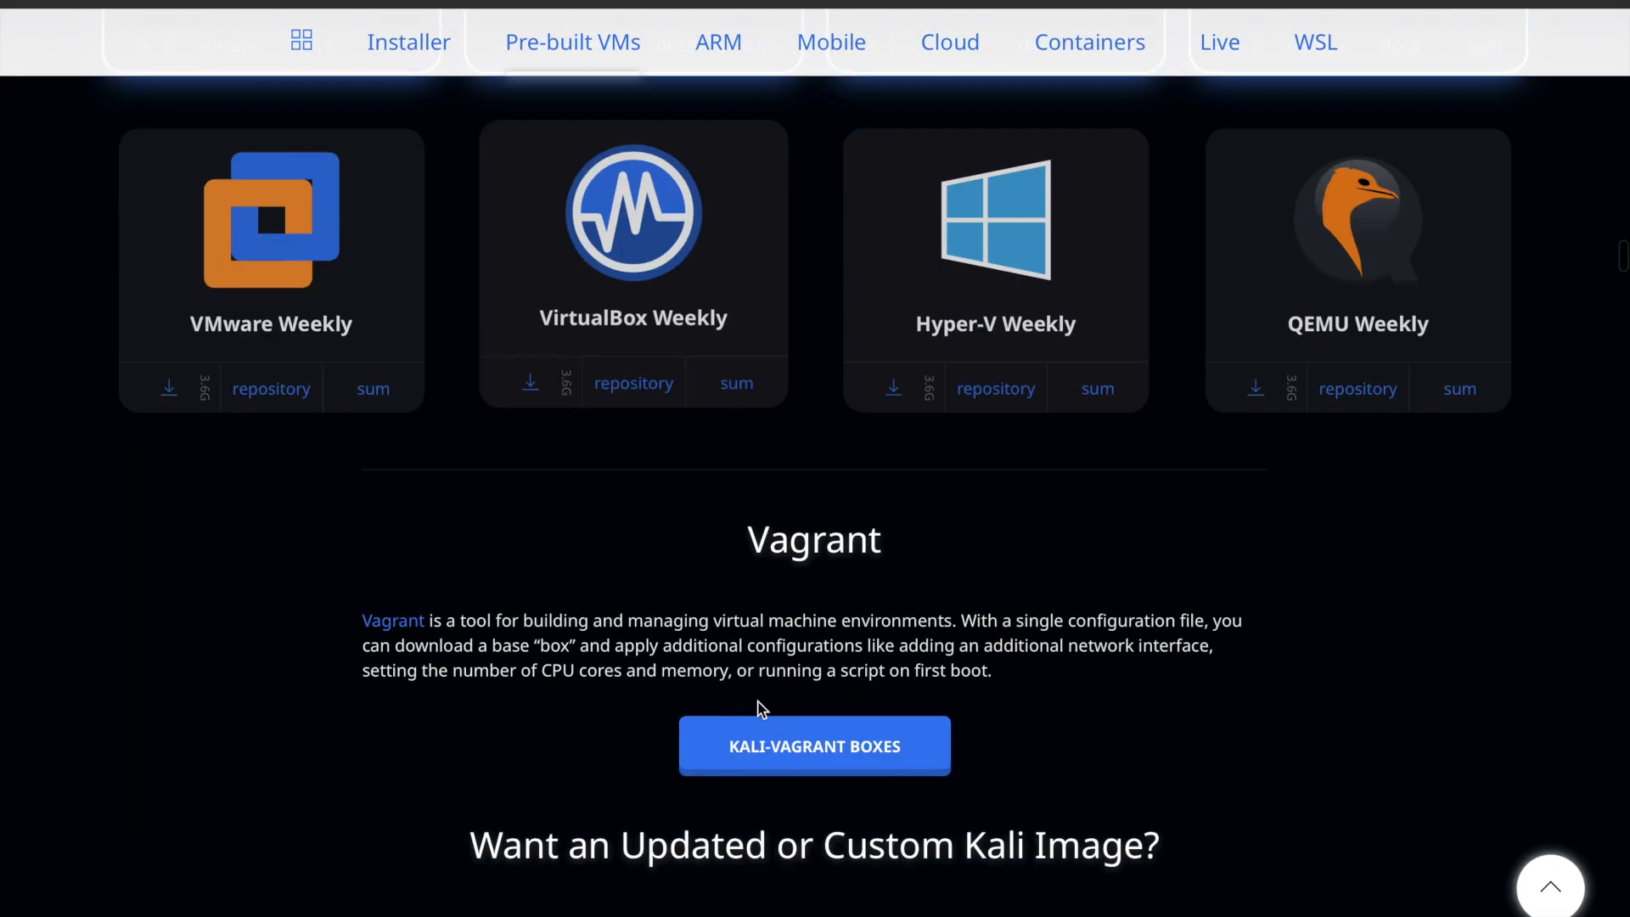
{"action": "scroll", "coordinate": [762, 710], "scroll_direction": "down", "scroll_amount": 10}
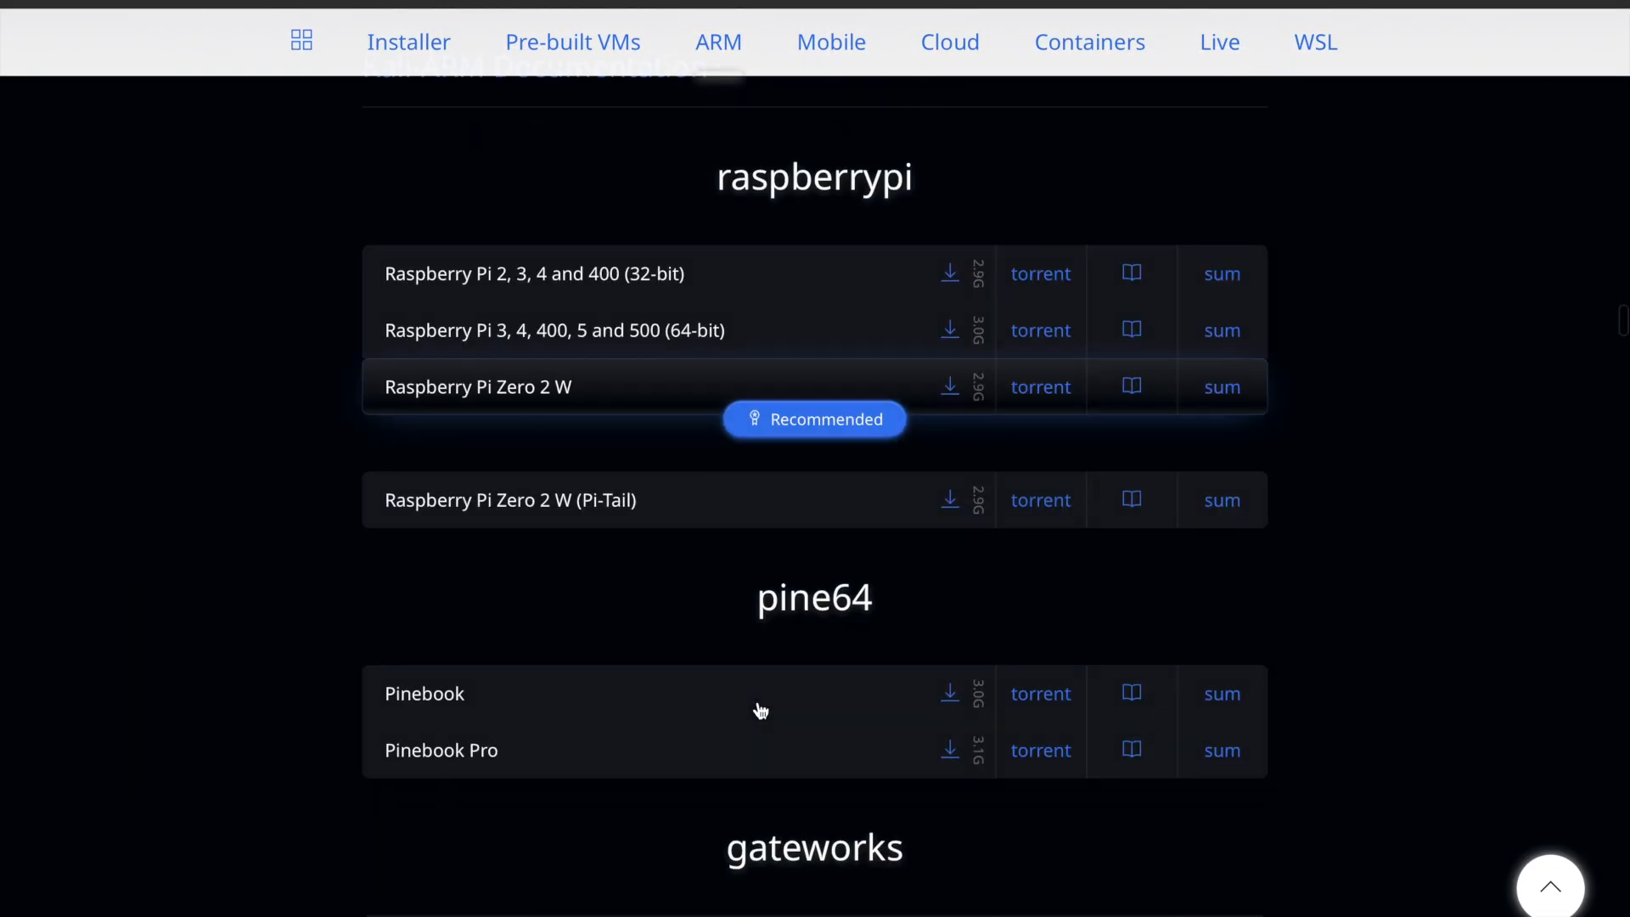
{"action": "scroll", "coordinate": [761, 711], "scroll_direction": "up", "scroll_amount": 1}
{"action": "scroll", "coordinate": [761, 711], "scroll_direction": "down", "scroll_amount": 10}
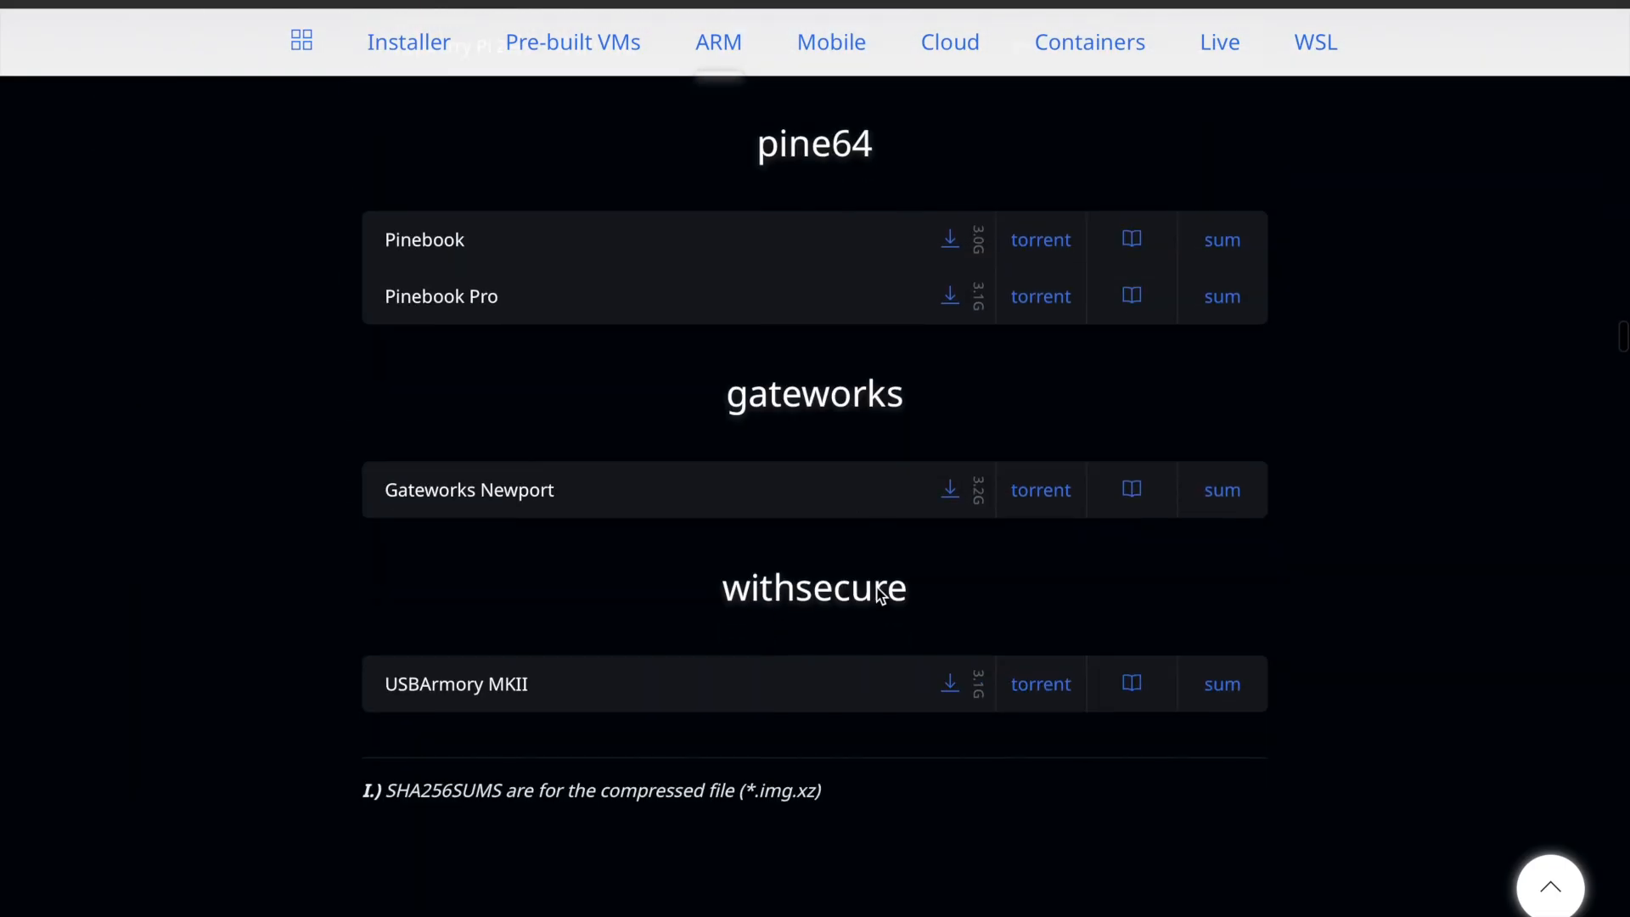
{"action": "scroll", "coordinate": [880, 594], "scroll_direction": "down", "scroll_amount": 10}
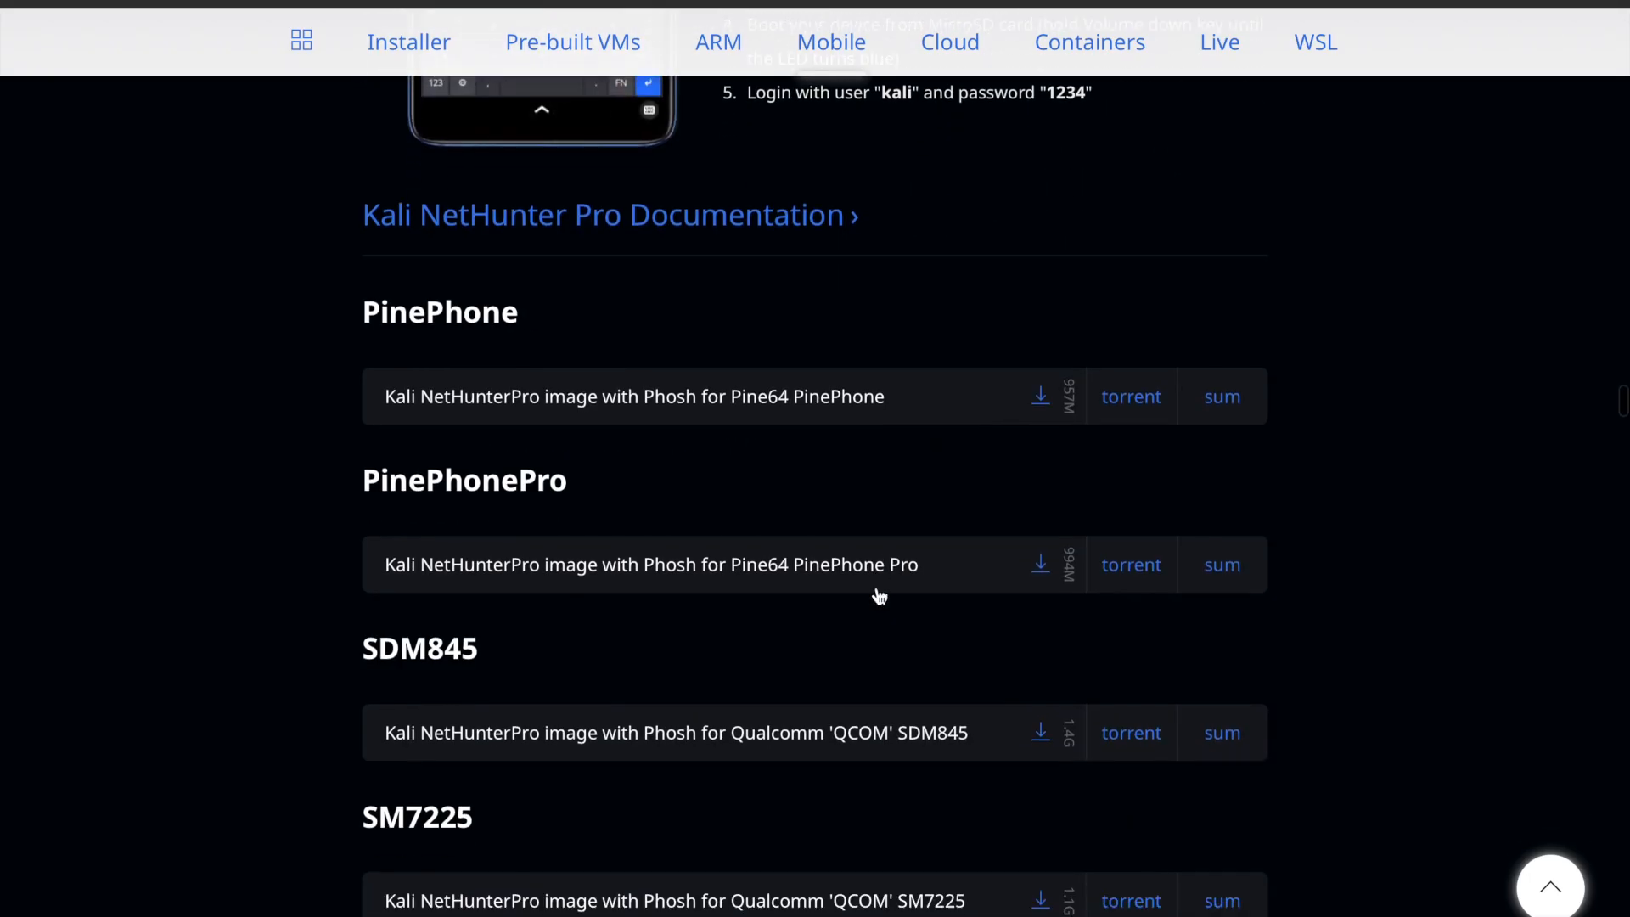
{"action": "scroll", "coordinate": [880, 595], "scroll_direction": "down", "scroll_amount": 20}
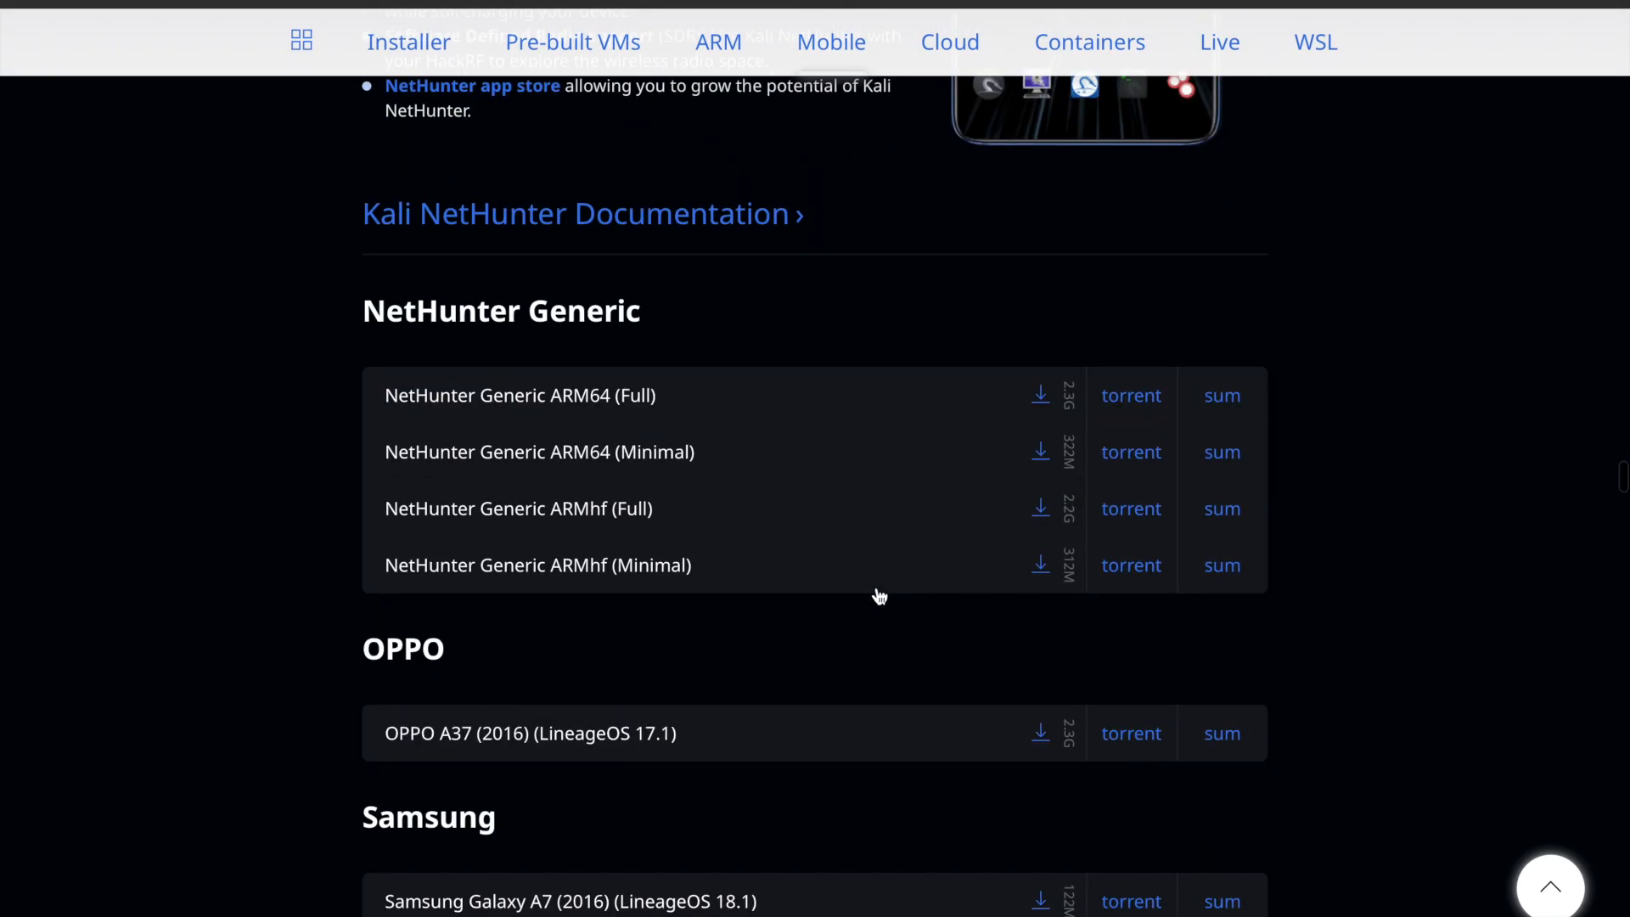
{"action": "scroll", "coordinate": [880, 595], "scroll_direction": "down", "scroll_amount": 20}
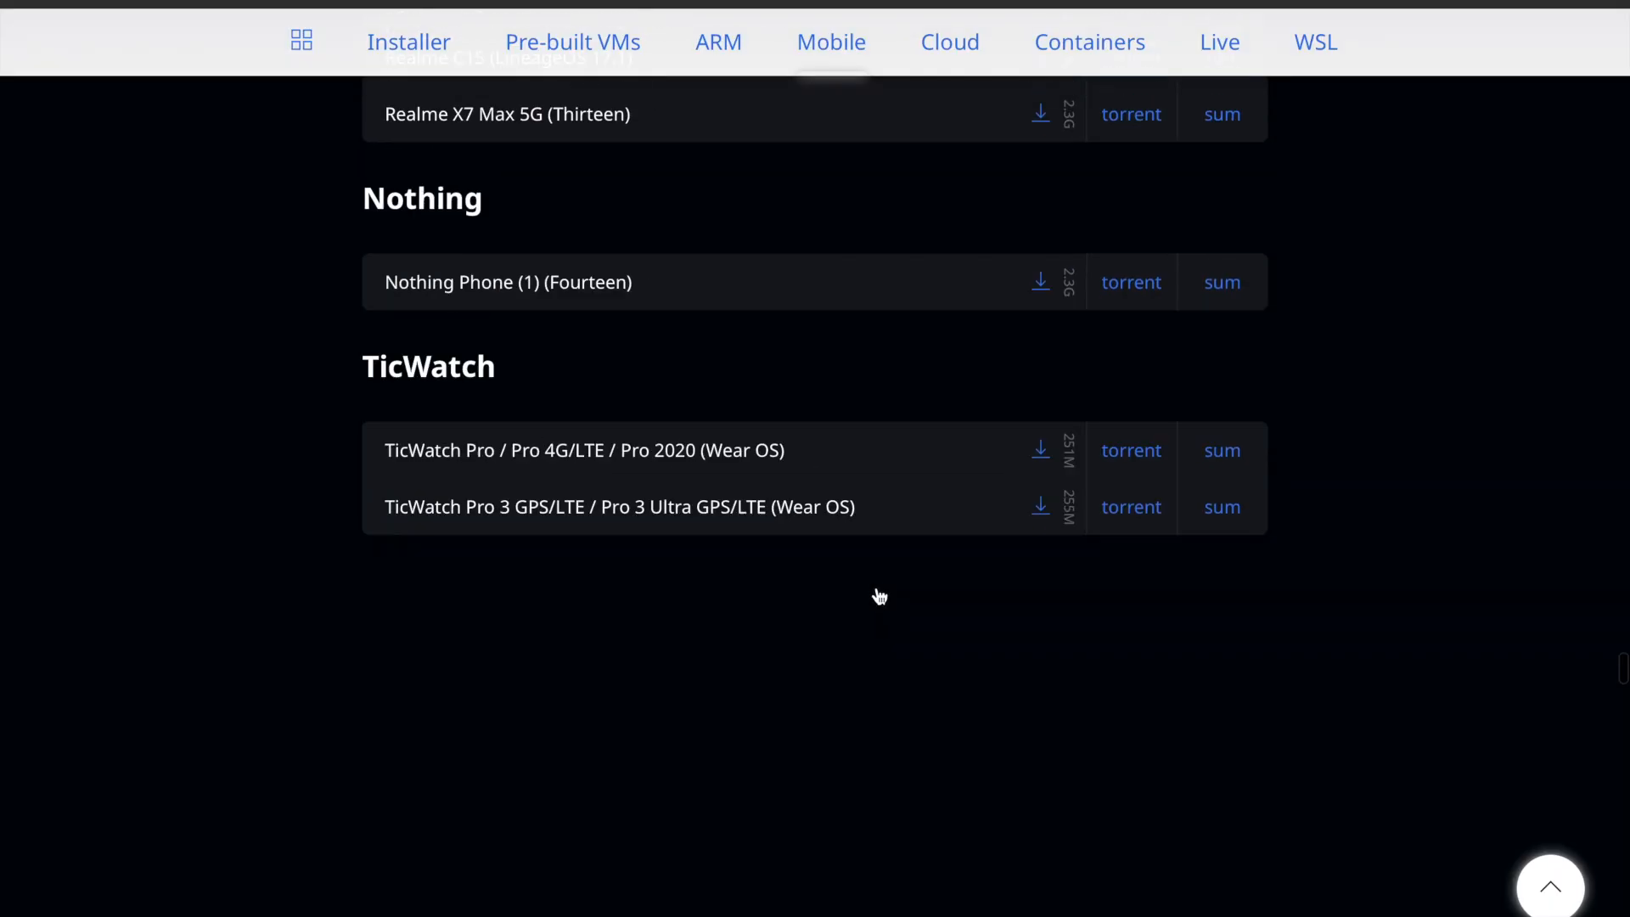
{"action": "scroll", "coordinate": [880, 597], "scroll_direction": "down", "scroll_amount": 6}
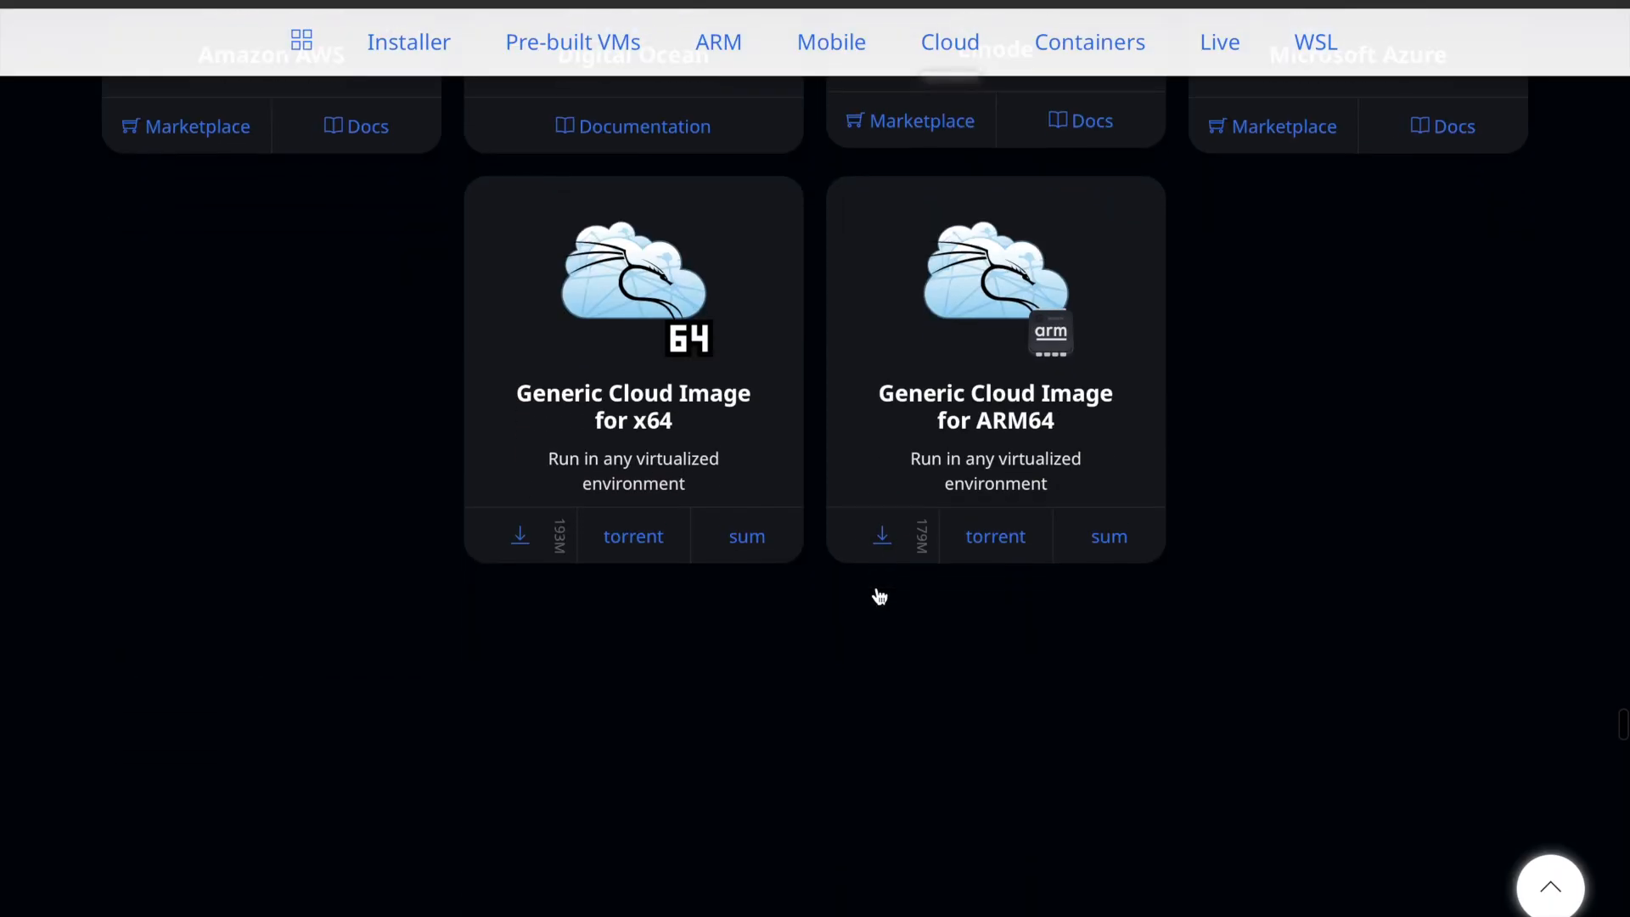
{"action": "scroll", "coordinate": [880, 597], "scroll_direction": "down", "scroll_amount": 20}
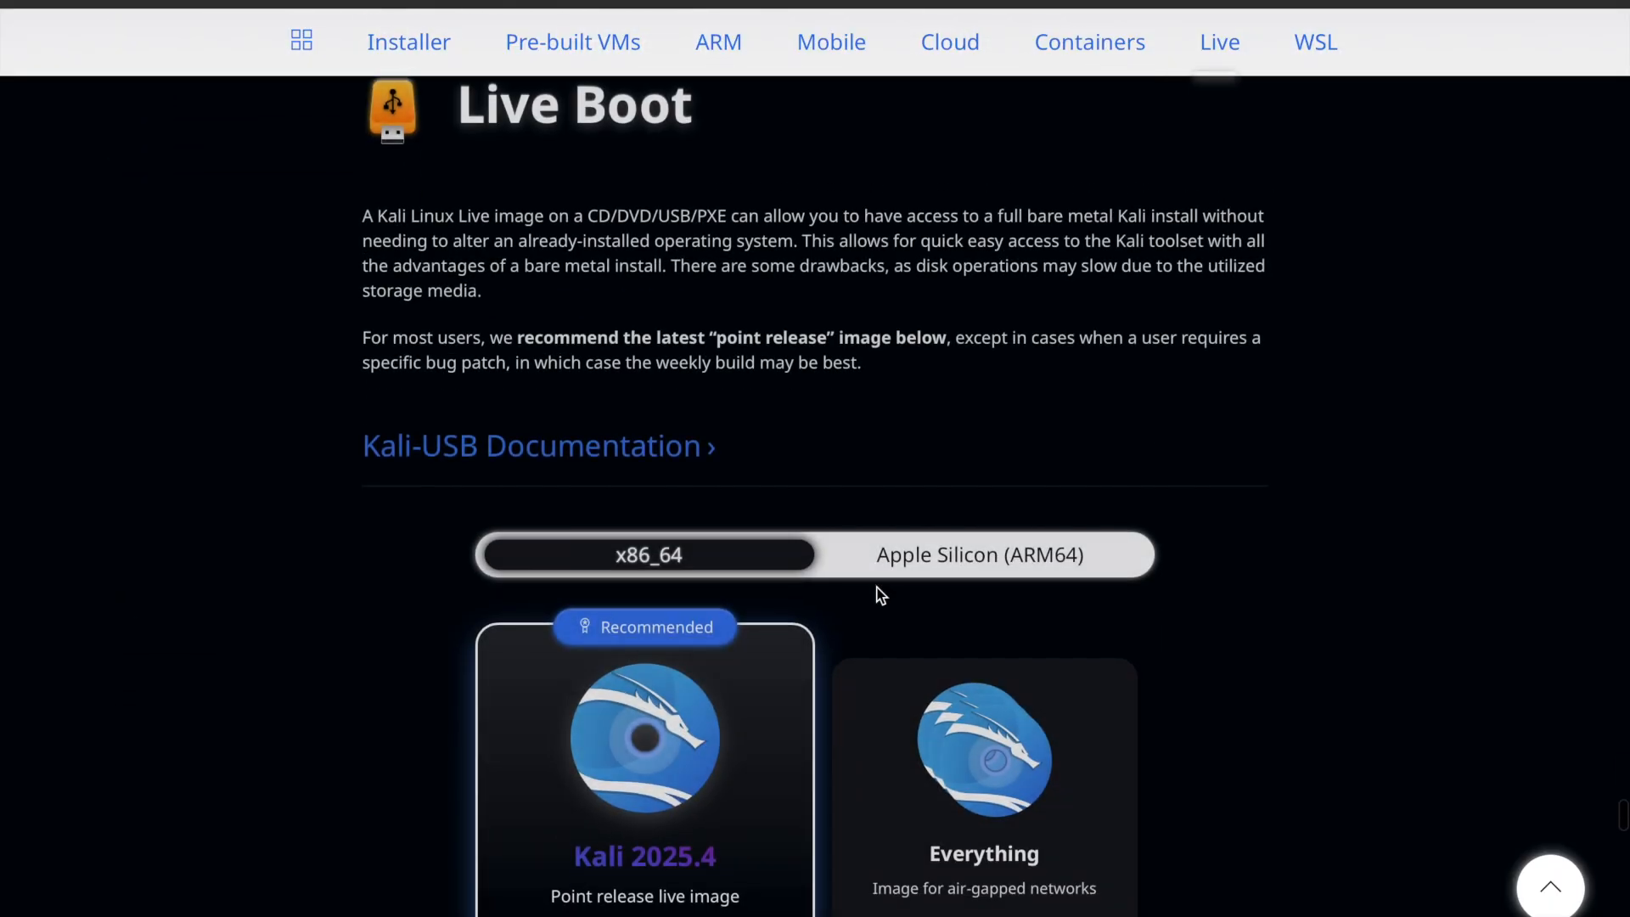
{"action": "scroll", "coordinate": [880, 597], "scroll_direction": "down", "scroll_amount": 20}
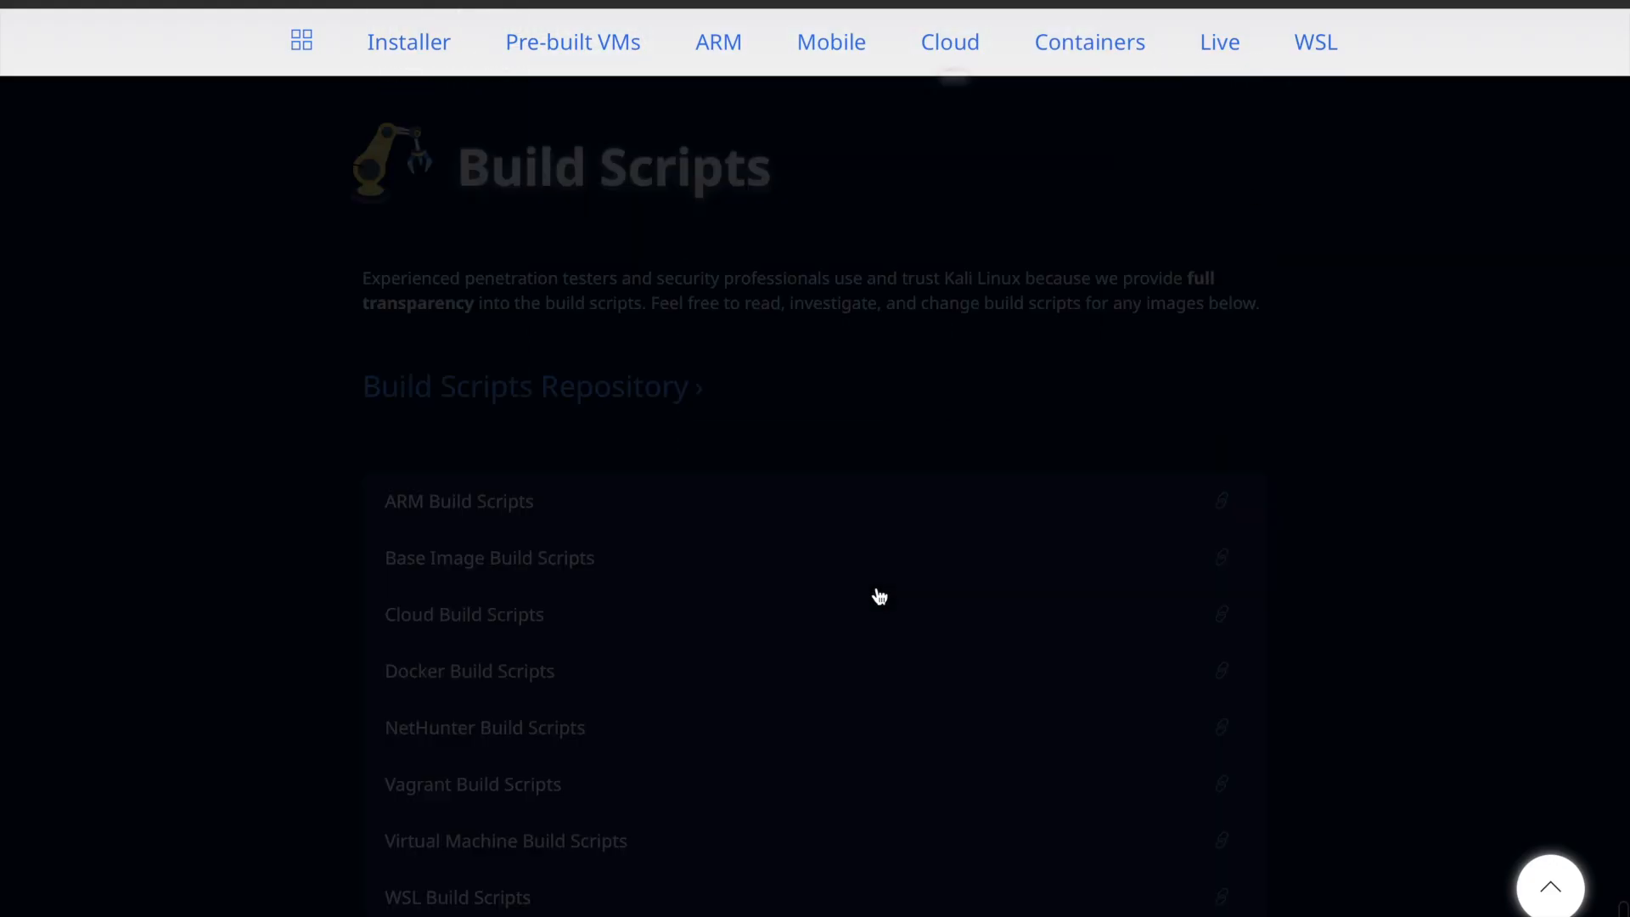
{"action": "scroll", "coordinate": [880, 597], "scroll_direction": "down", "scroll_amount": 6}
{"action": "scroll", "coordinate": [880, 597], "scroll_direction": "up", "scroll_amount": 20}
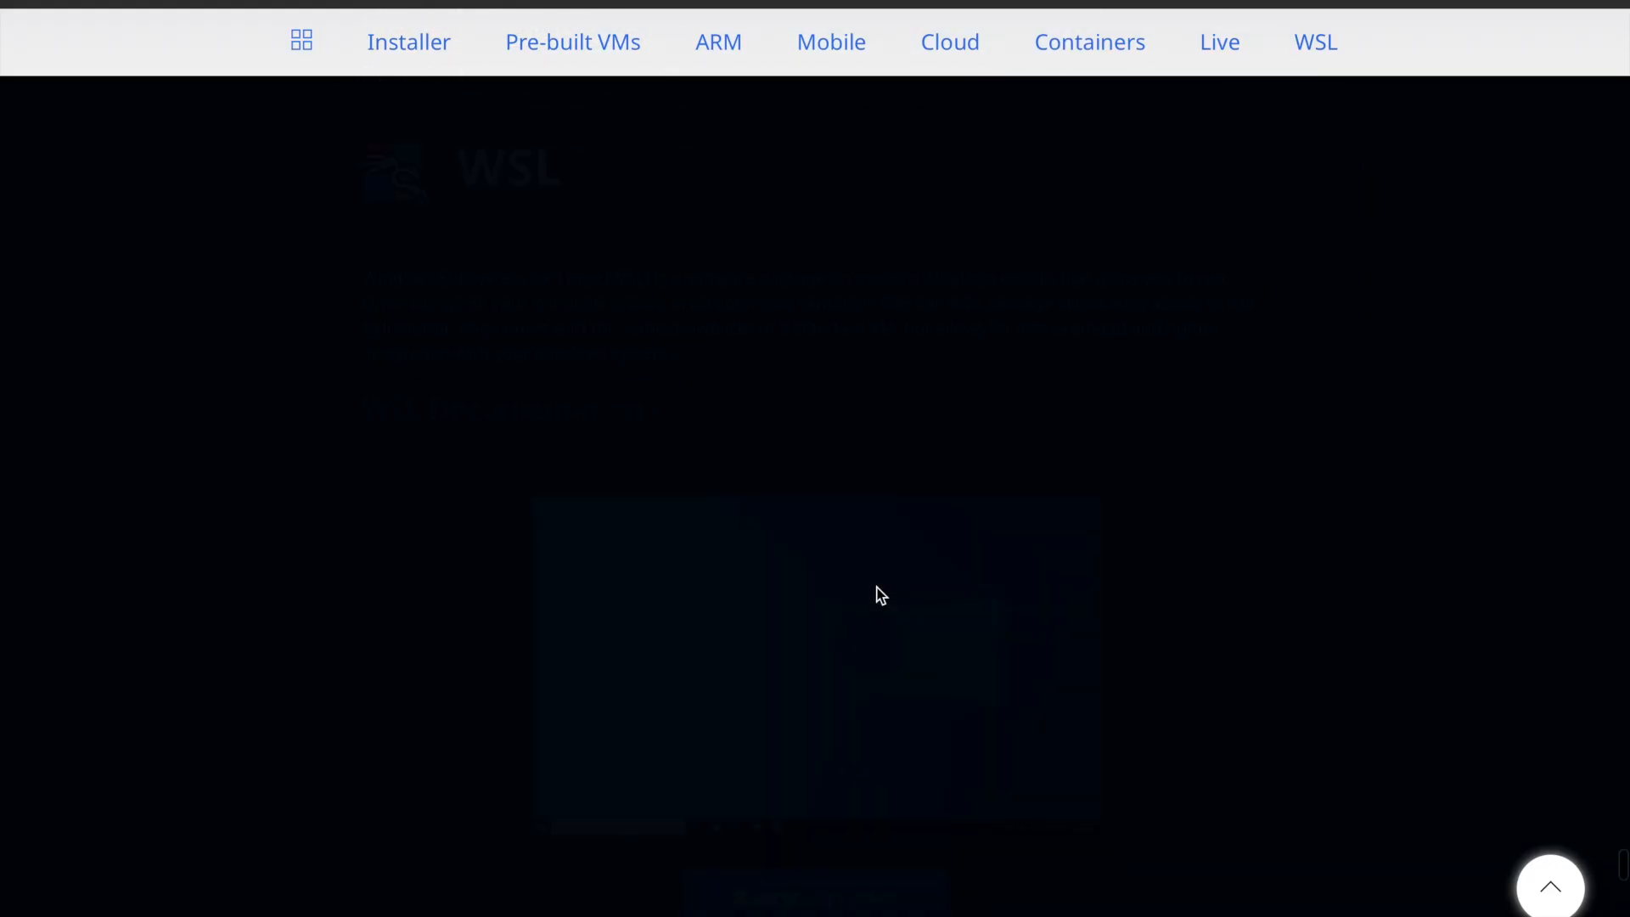
{"action": "scroll", "coordinate": [879, 597], "scroll_direction": "down", "scroll_amount": 10}
{"action": "scroll", "coordinate": [879, 597], "scroll_direction": "up", "scroll_amount": 12}
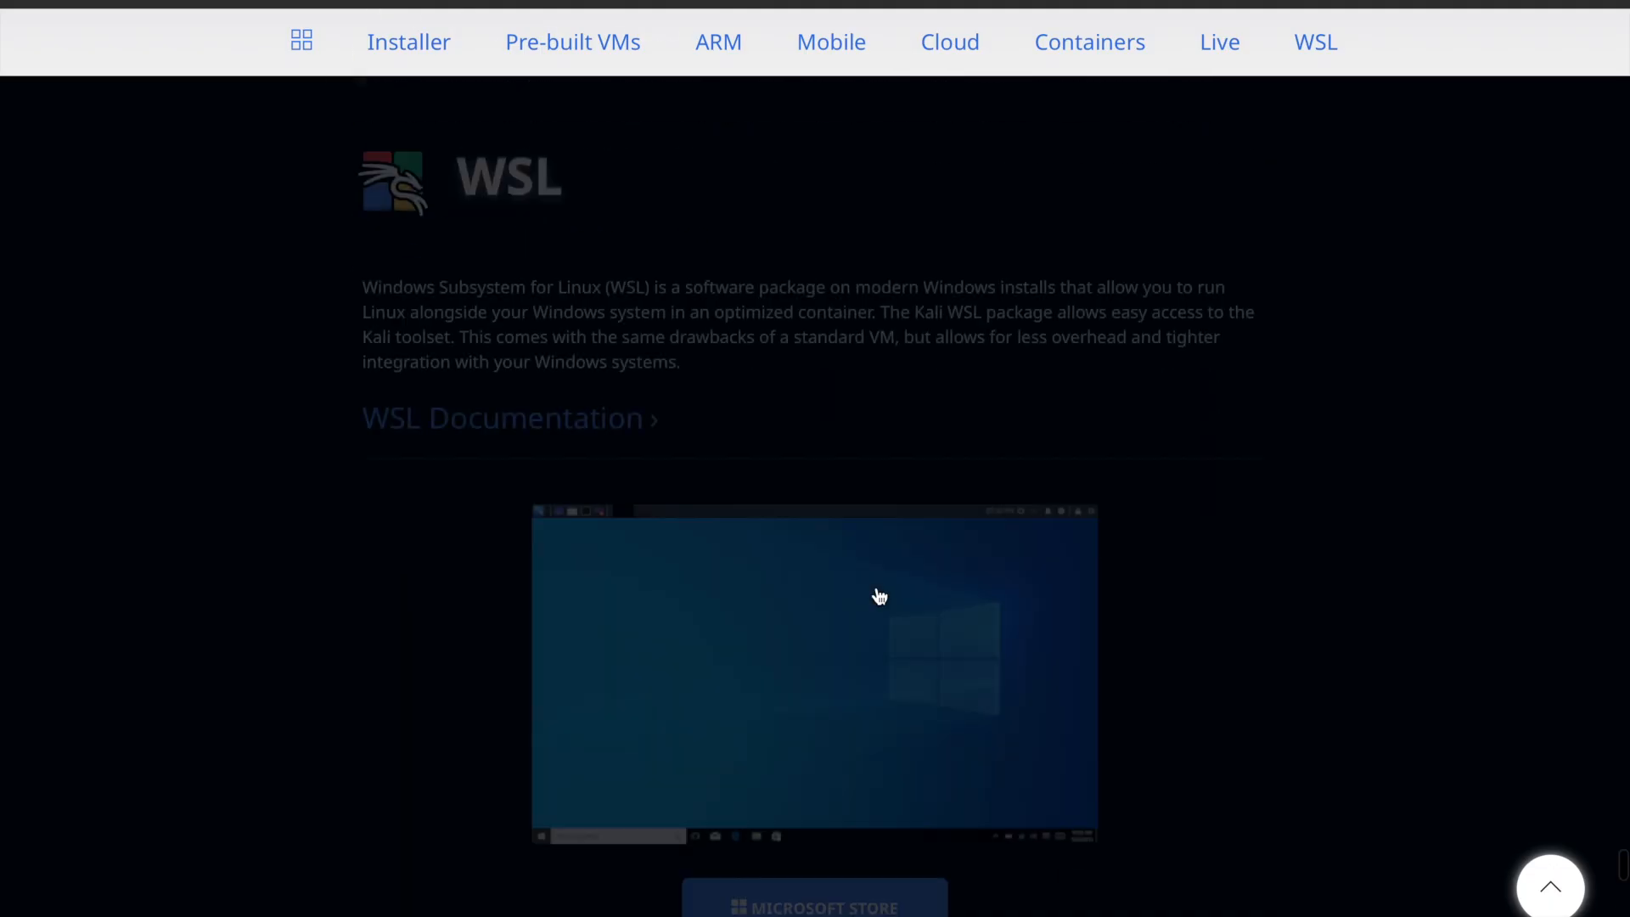
{"action": "scroll", "coordinate": [880, 597], "scroll_direction": "up", "scroll_amount": 15}
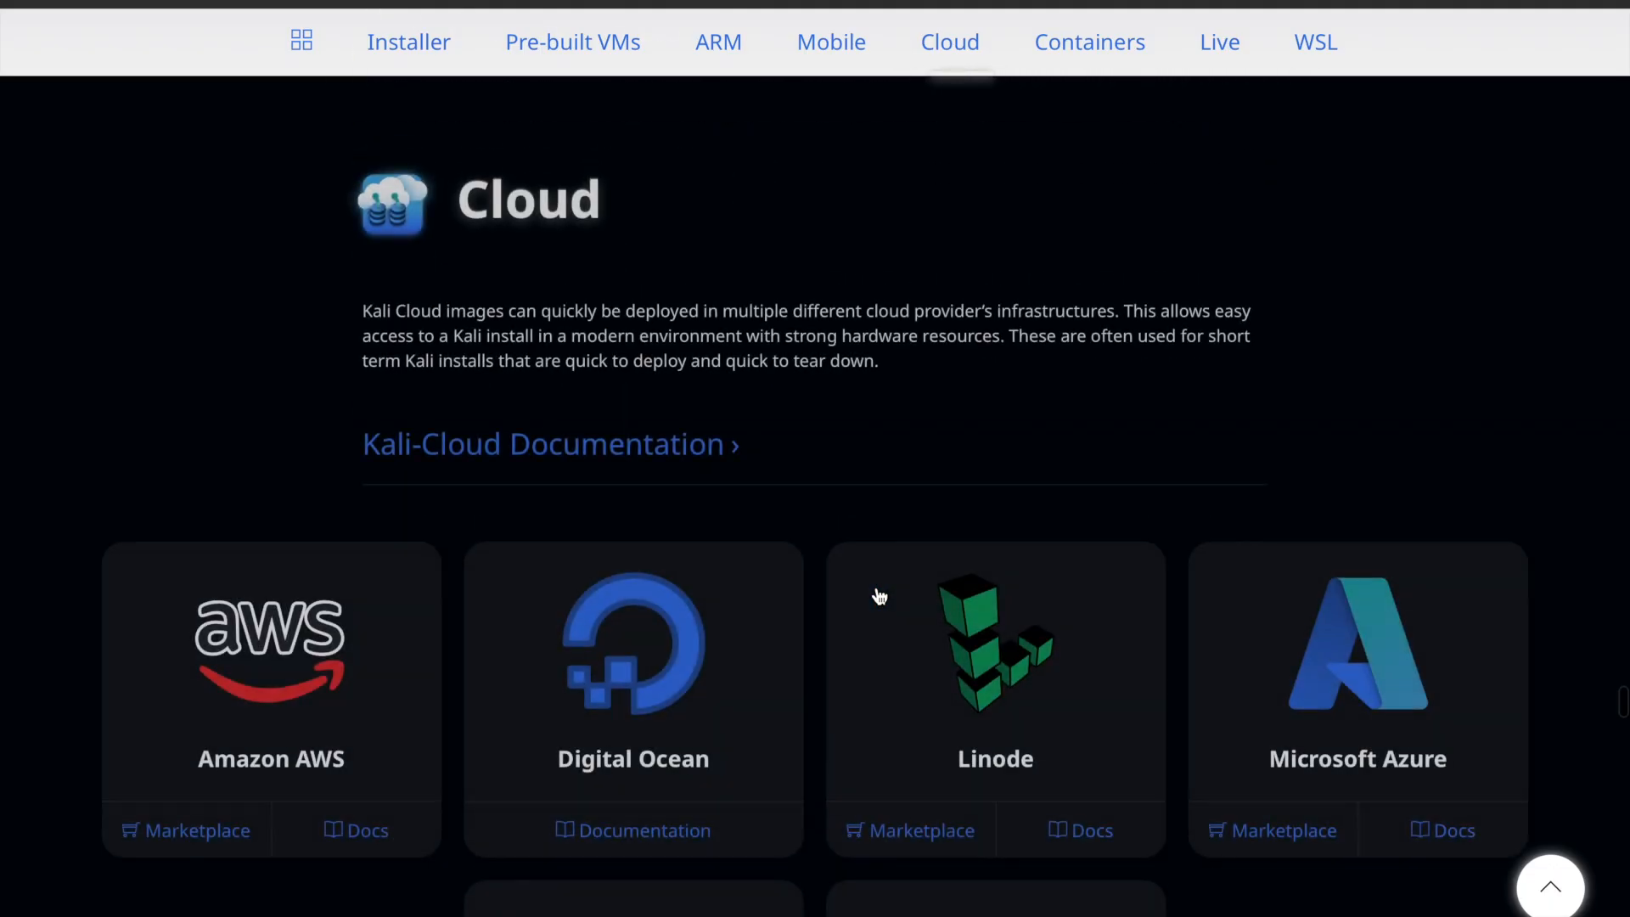
{"action": "scroll", "coordinate": [880, 597], "scroll_direction": "up", "scroll_amount": 15}
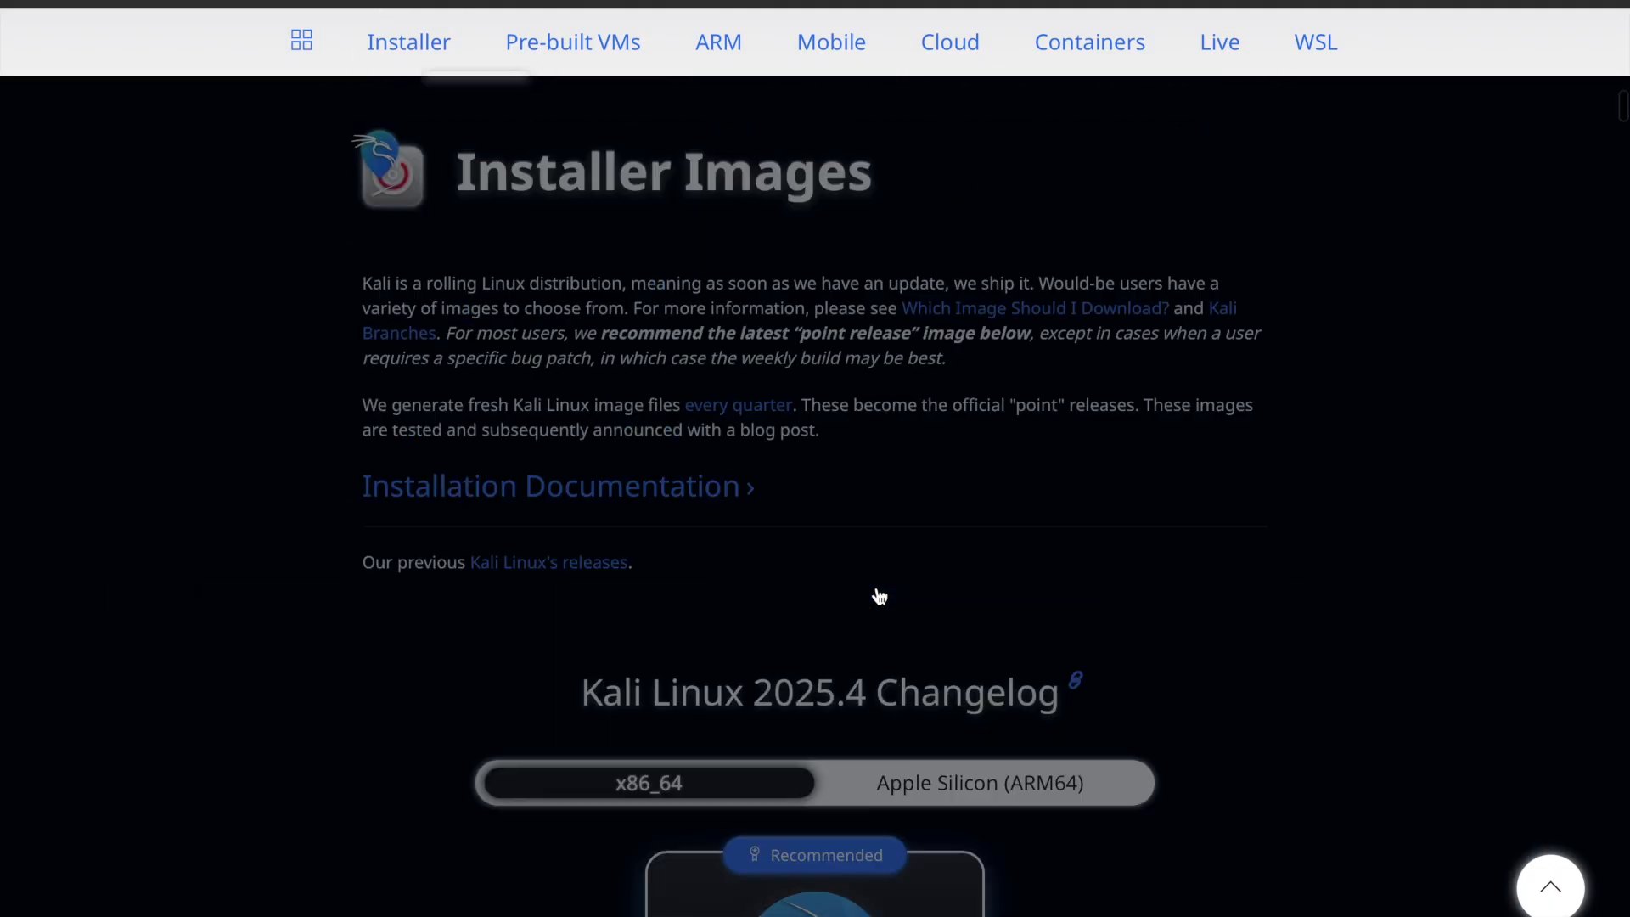
Check the Apple Silicon (ARM64) installer images, switch back to x86_64 and download the recommended Installer image.
{"action": "scroll", "coordinate": [880, 597], "scroll_direction": "down", "scroll_amount": 3}
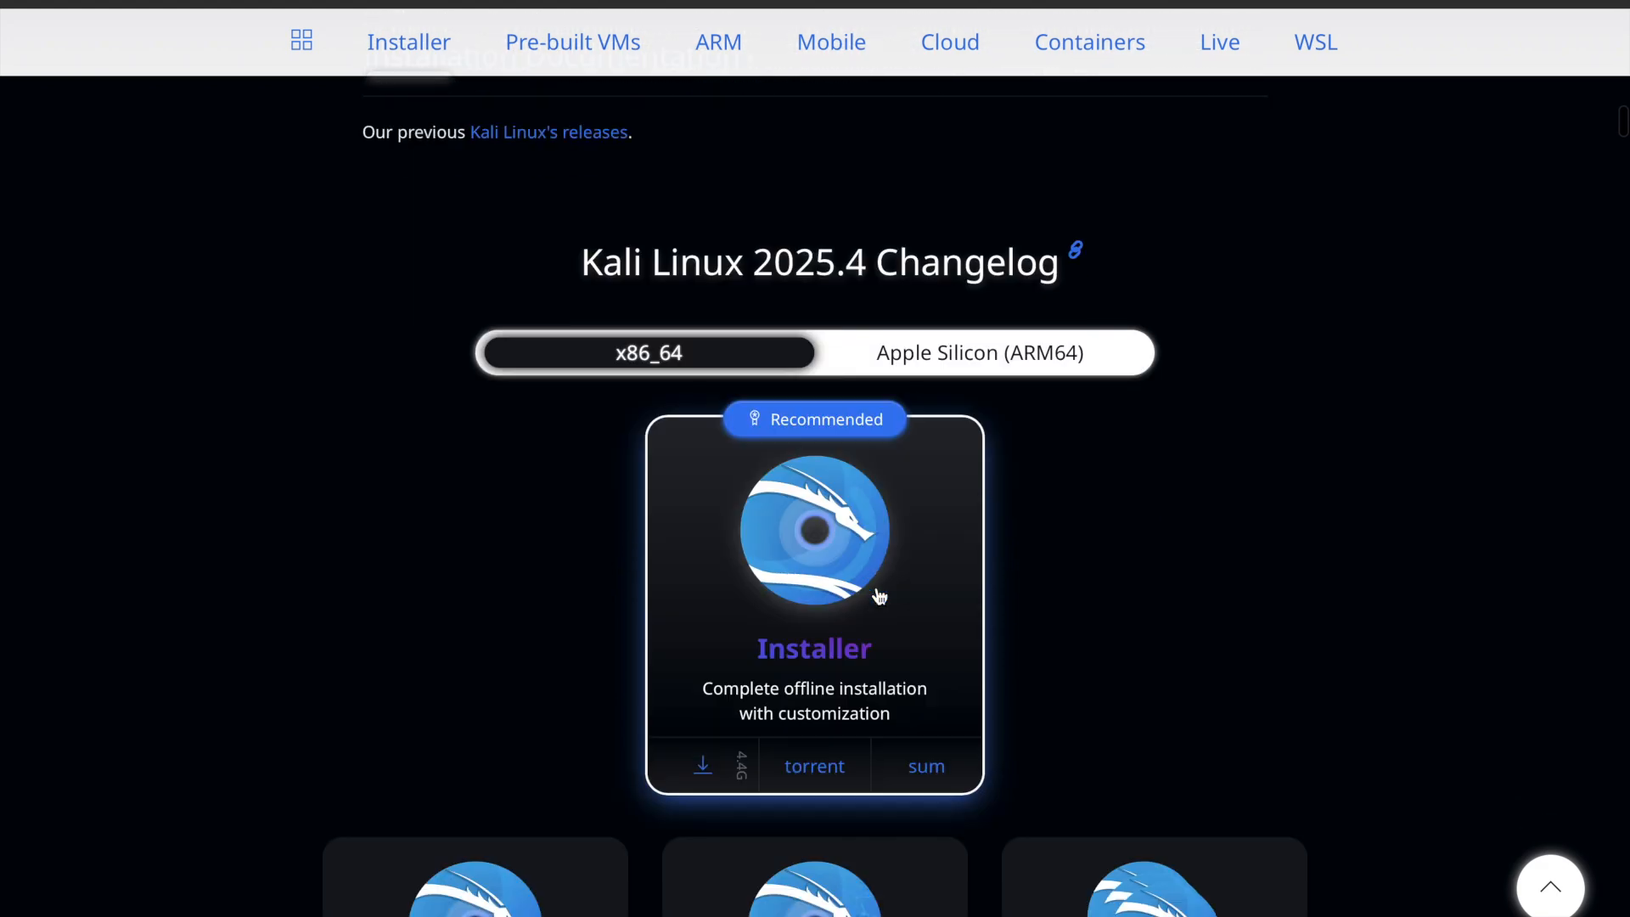
{"action": "scroll", "coordinate": [832, 263], "scroll_direction": "down", "scroll_amount": 1}
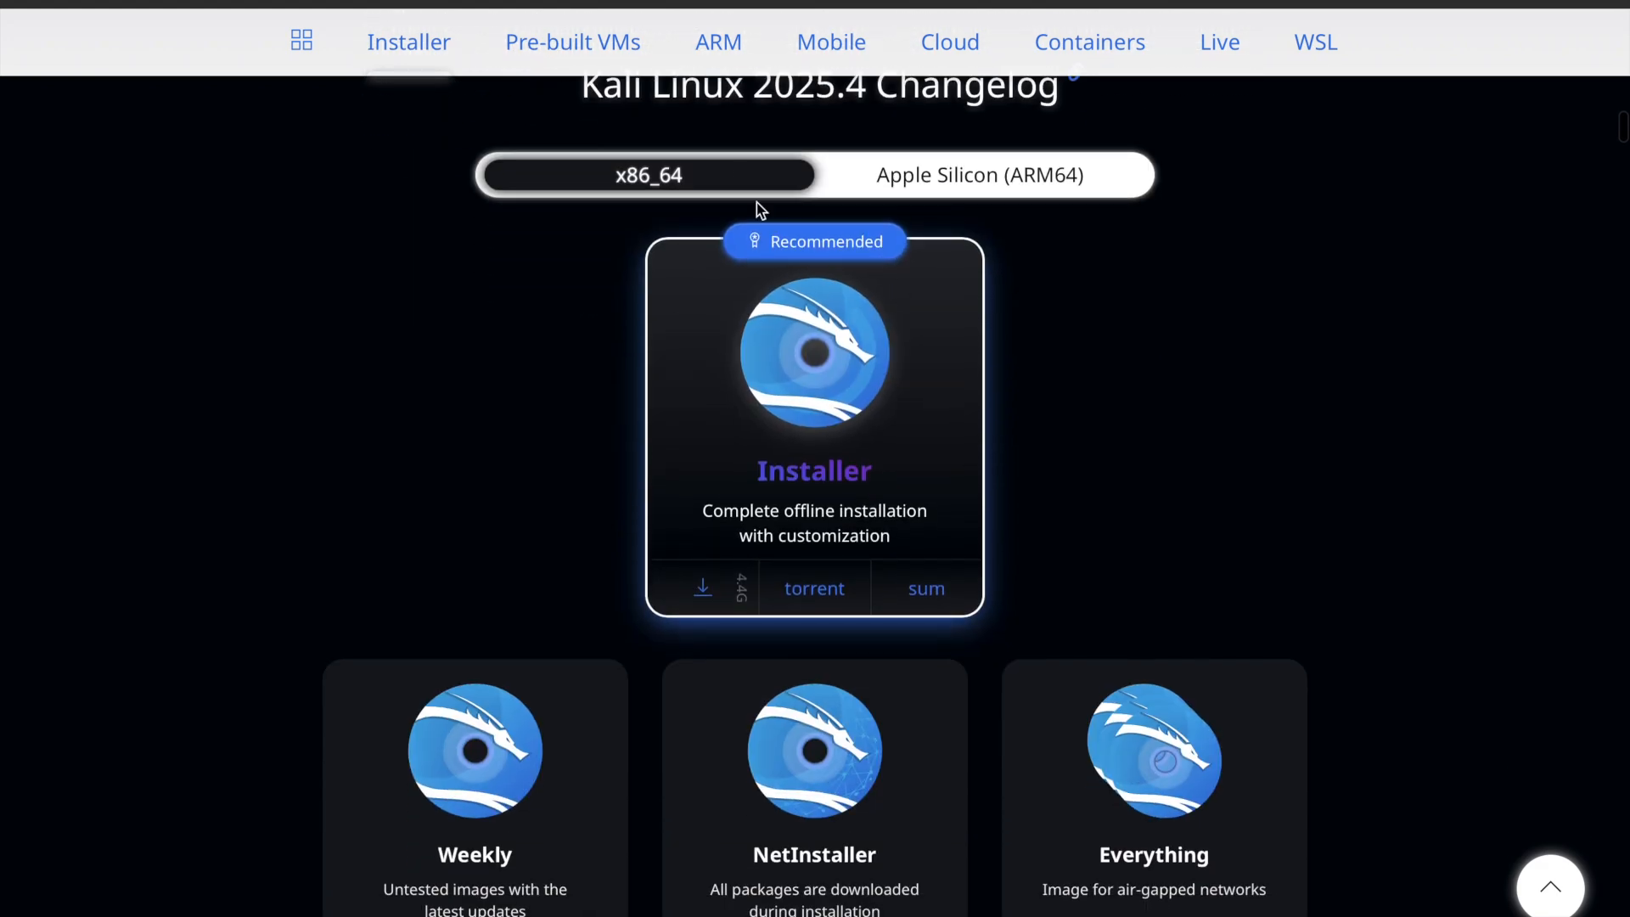
{"action": "left_click", "coordinate": [994, 190]}
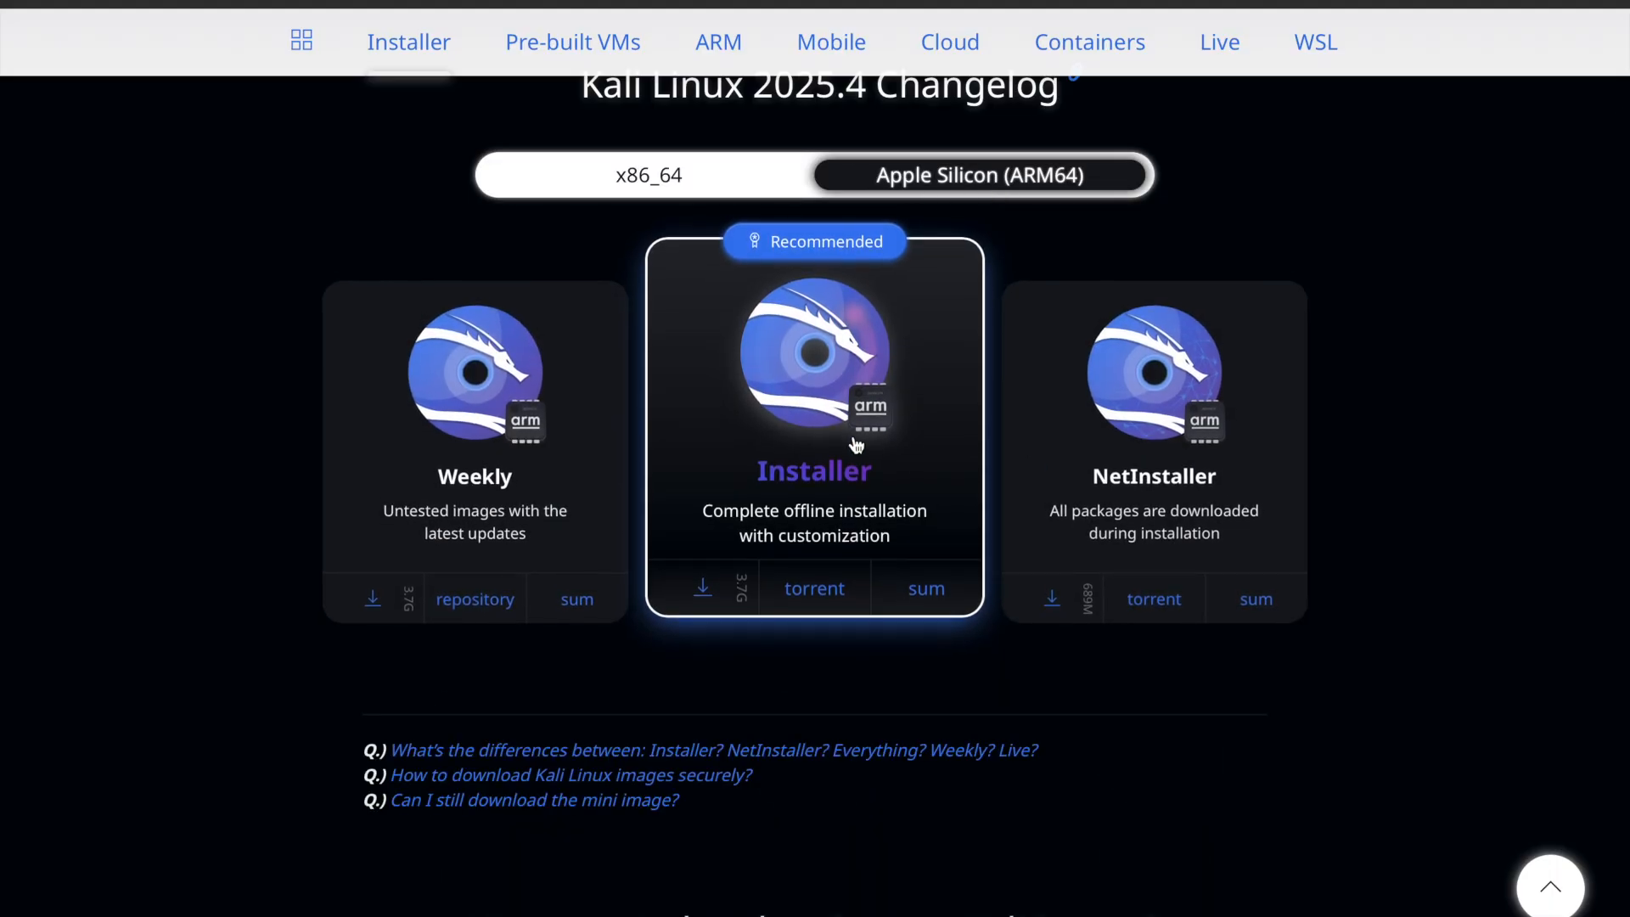
{"action": "left_click", "coordinate": [775, 180]}
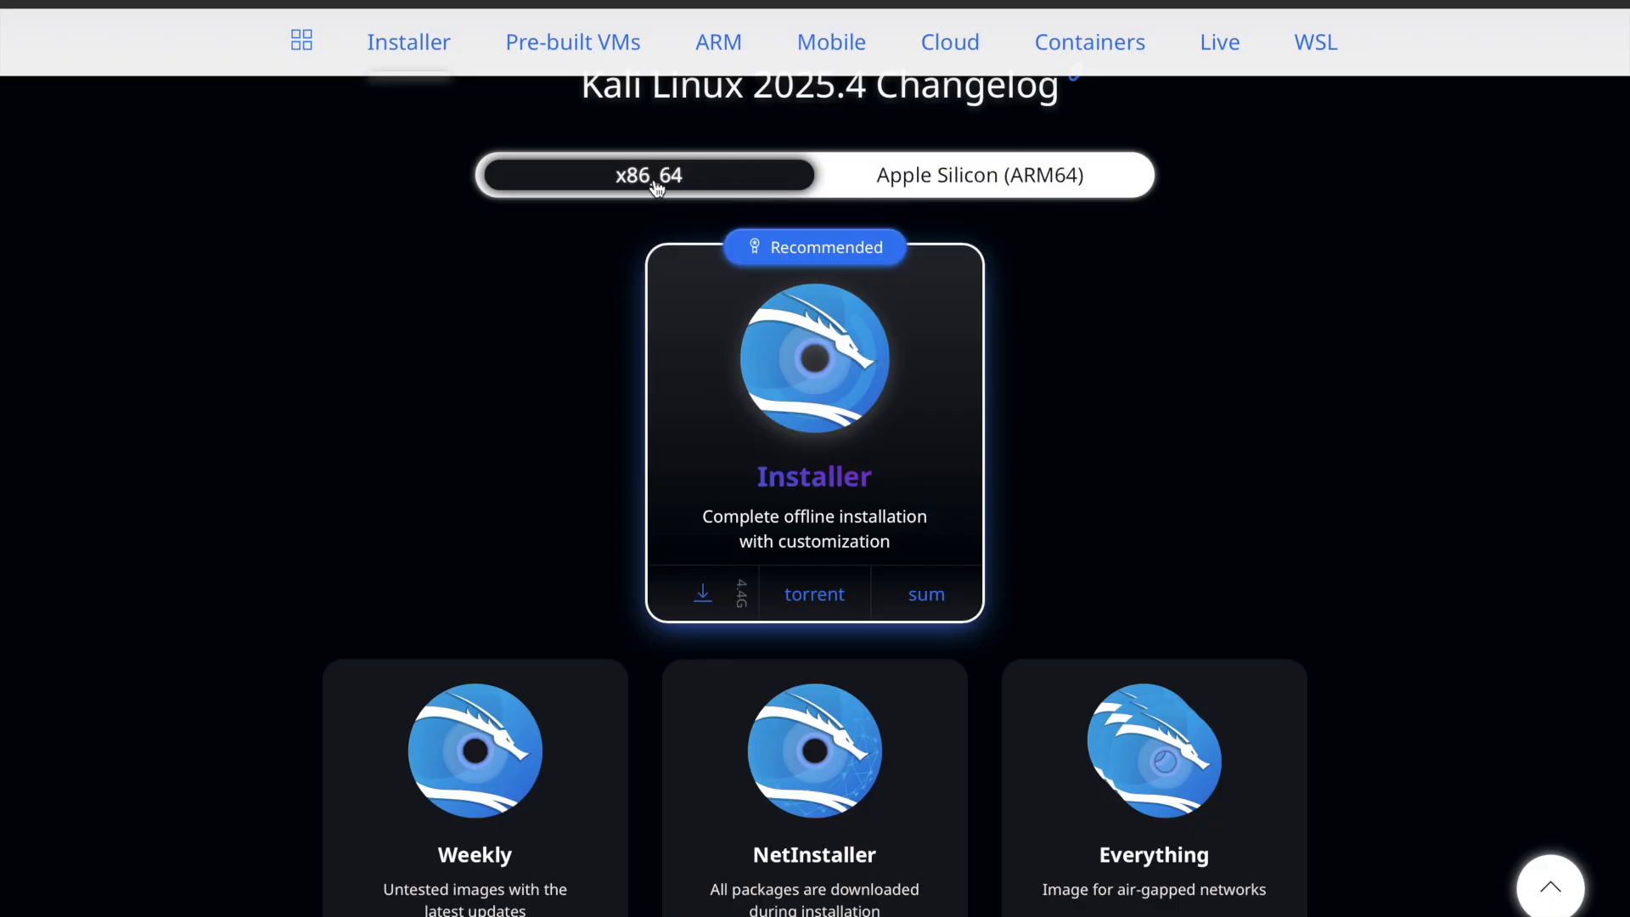
{"action": "left_click", "coordinate": [711, 594]}
{"action": "left_click_drag", "start_coordinate": [1290, 38], "coordinate": [642, 299]}
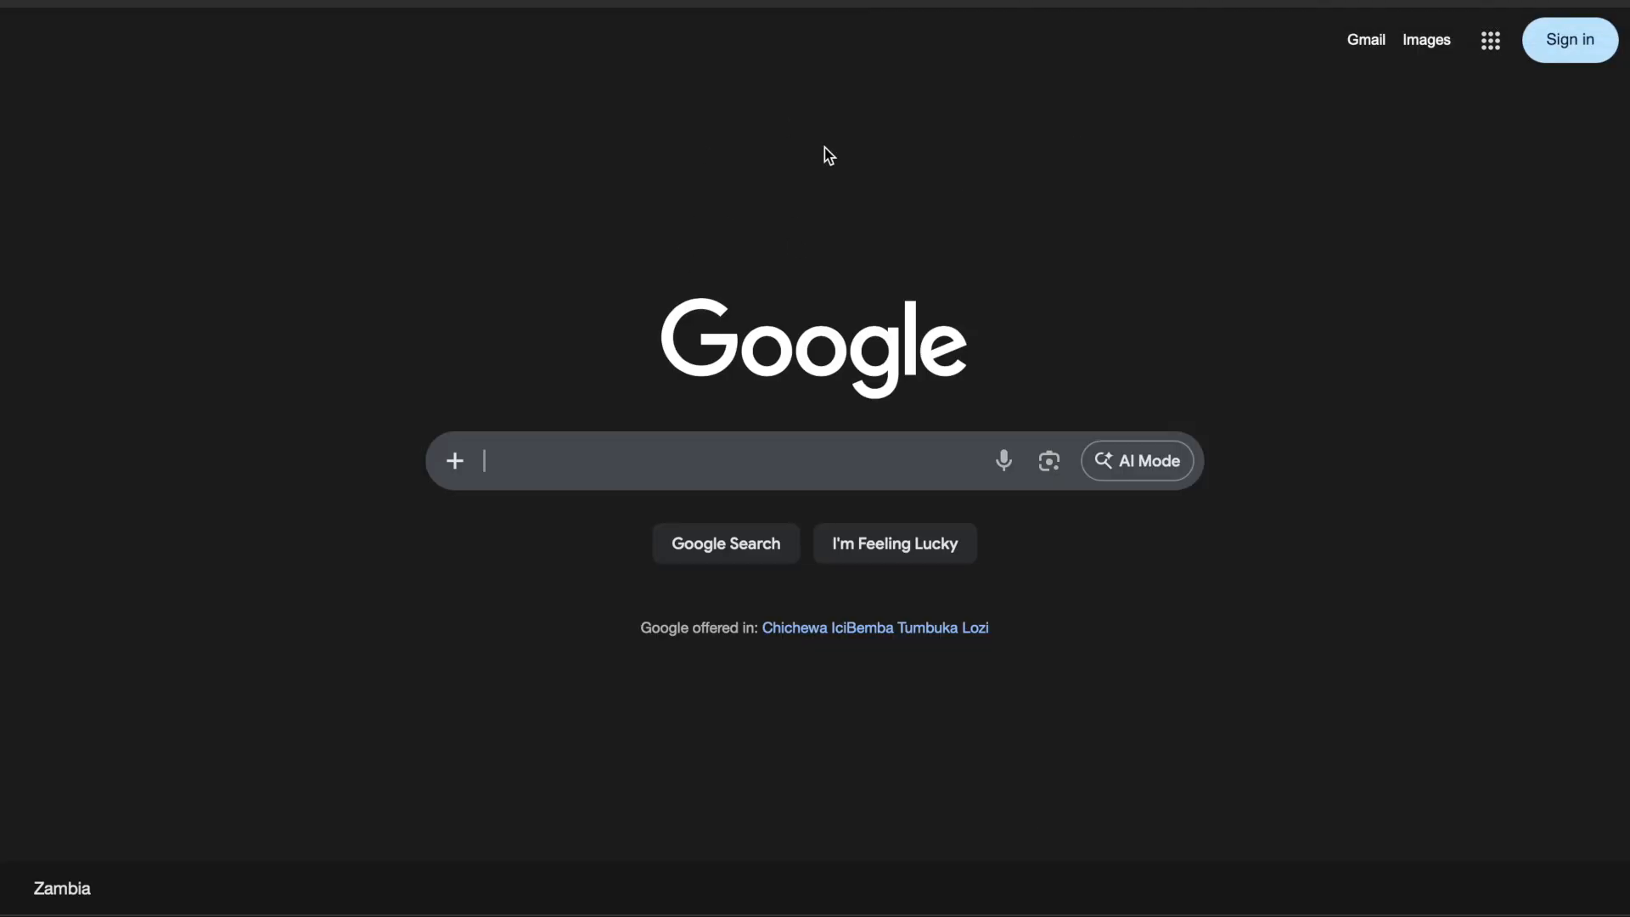
Search the web for "utm download" and open the UTM result from getutm.app.
{"action": "type", "text": "utm download"}
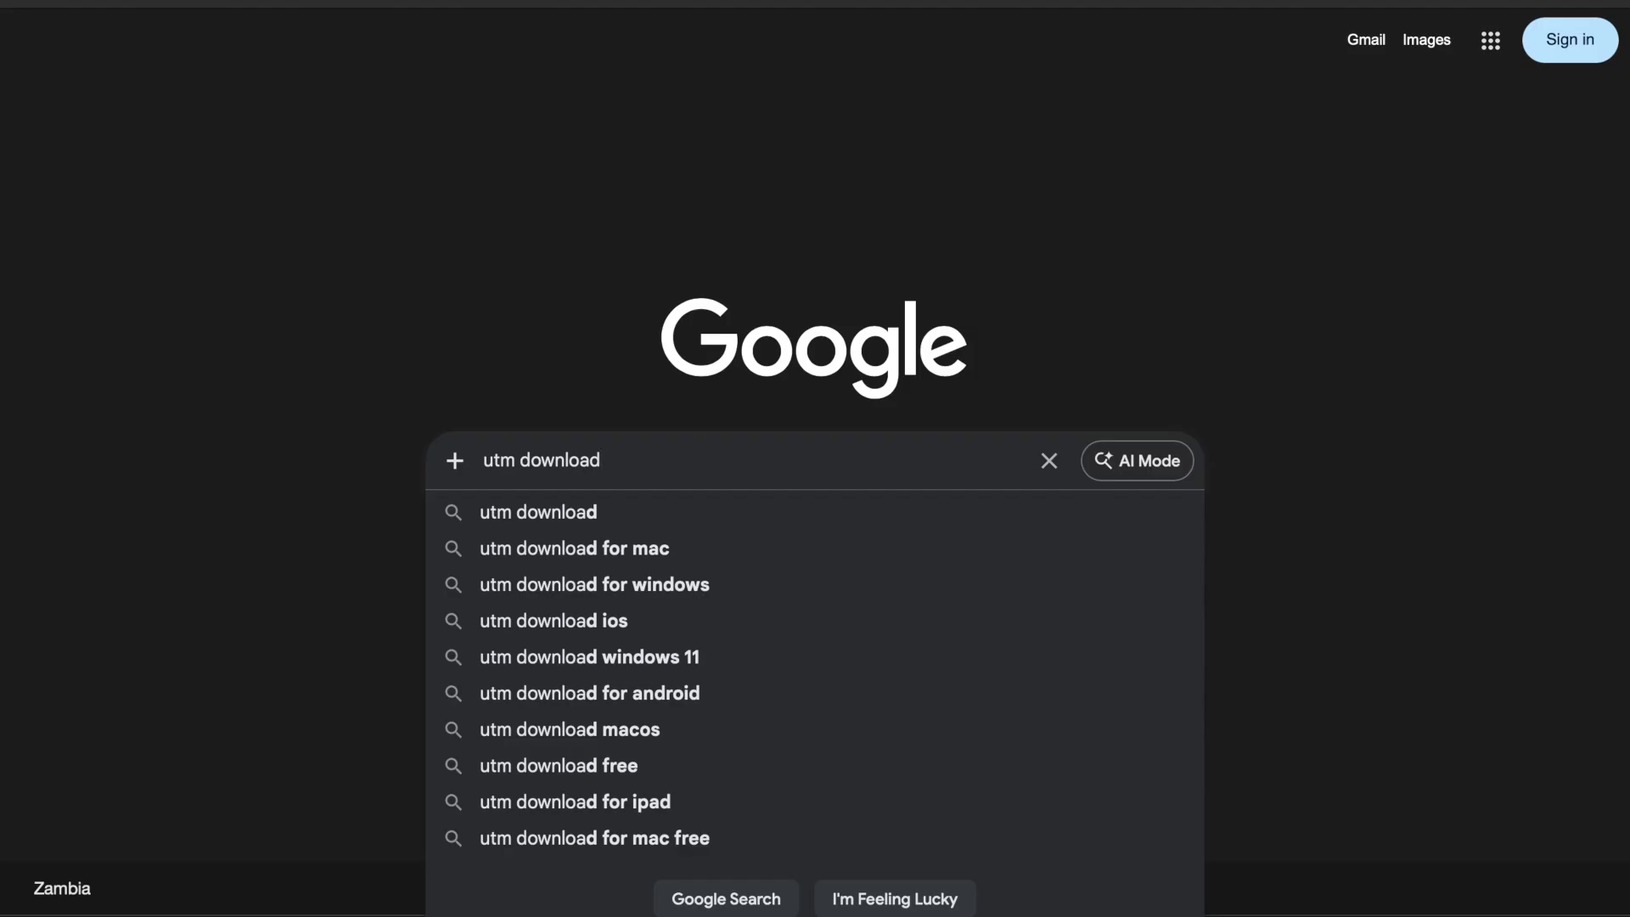
{"action": "key", "text": "Return"}
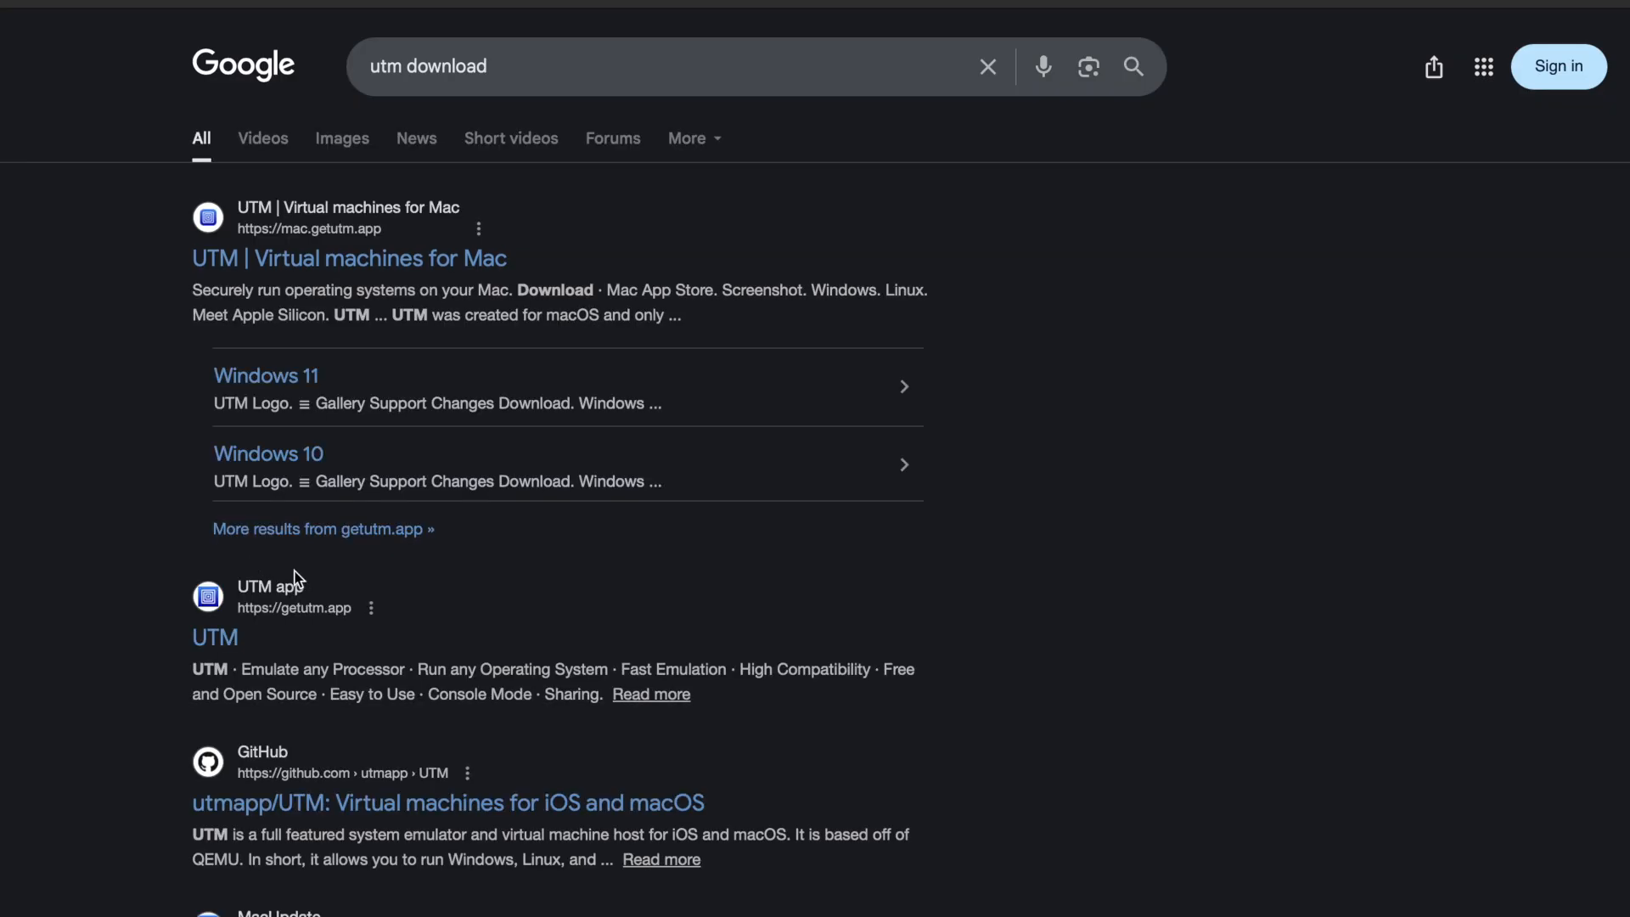
{"action": "scroll", "coordinate": [236, 668], "scroll_direction": "down", "scroll_amount": 3}
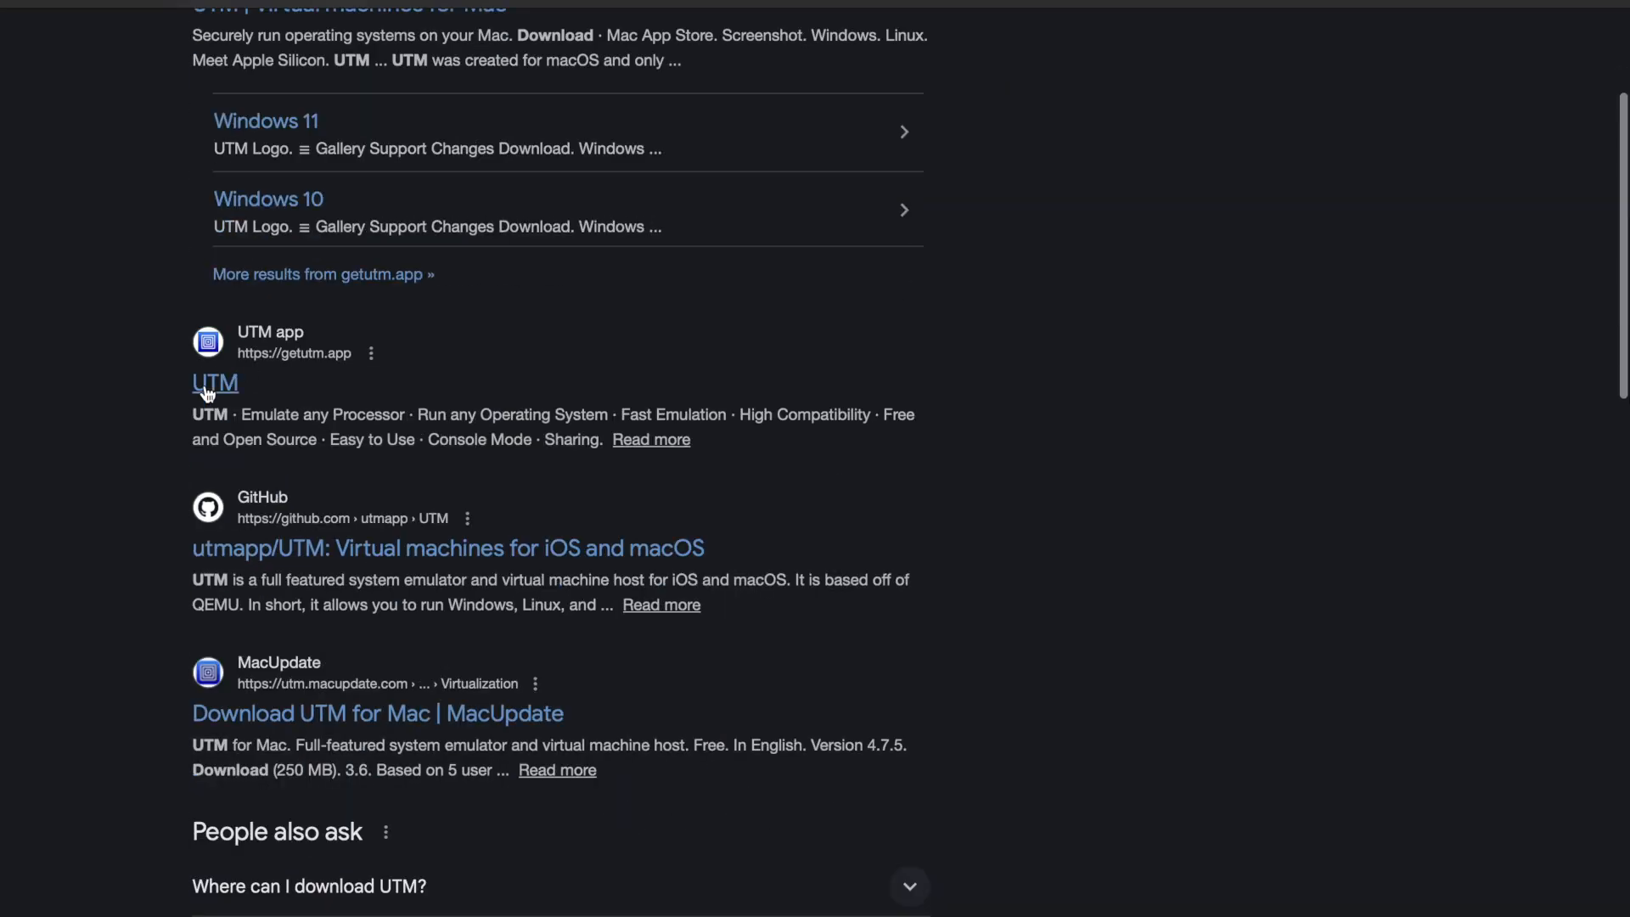
{"action": "left_click", "coordinate": [204, 384]}
Look over the UTM home page's feature list and open the Install page.
{"action": "scroll", "coordinate": [654, 476], "scroll_direction": "down", "scroll_amount": 1}
{"action": "scroll", "coordinate": [1019, 254], "scroll_direction": "up", "scroll_amount": 1}
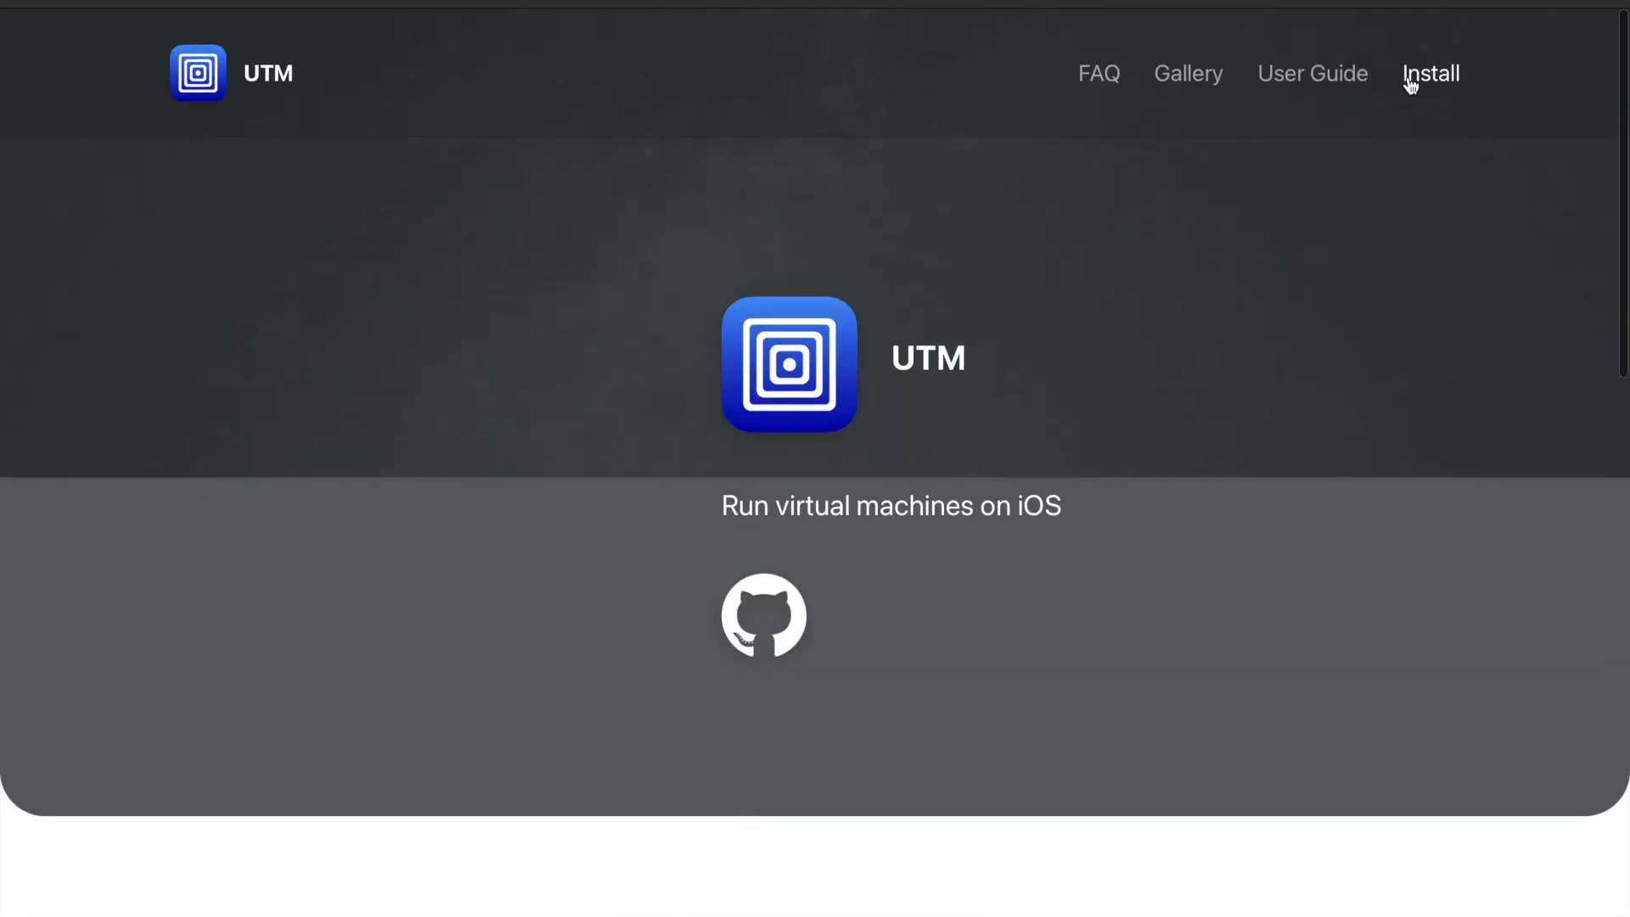
{"action": "scroll", "coordinate": [1113, 105], "scroll_direction": "down", "scroll_amount": 10}
{"action": "scroll", "coordinate": [944, 561], "scroll_direction": "down", "scroll_amount": 6}
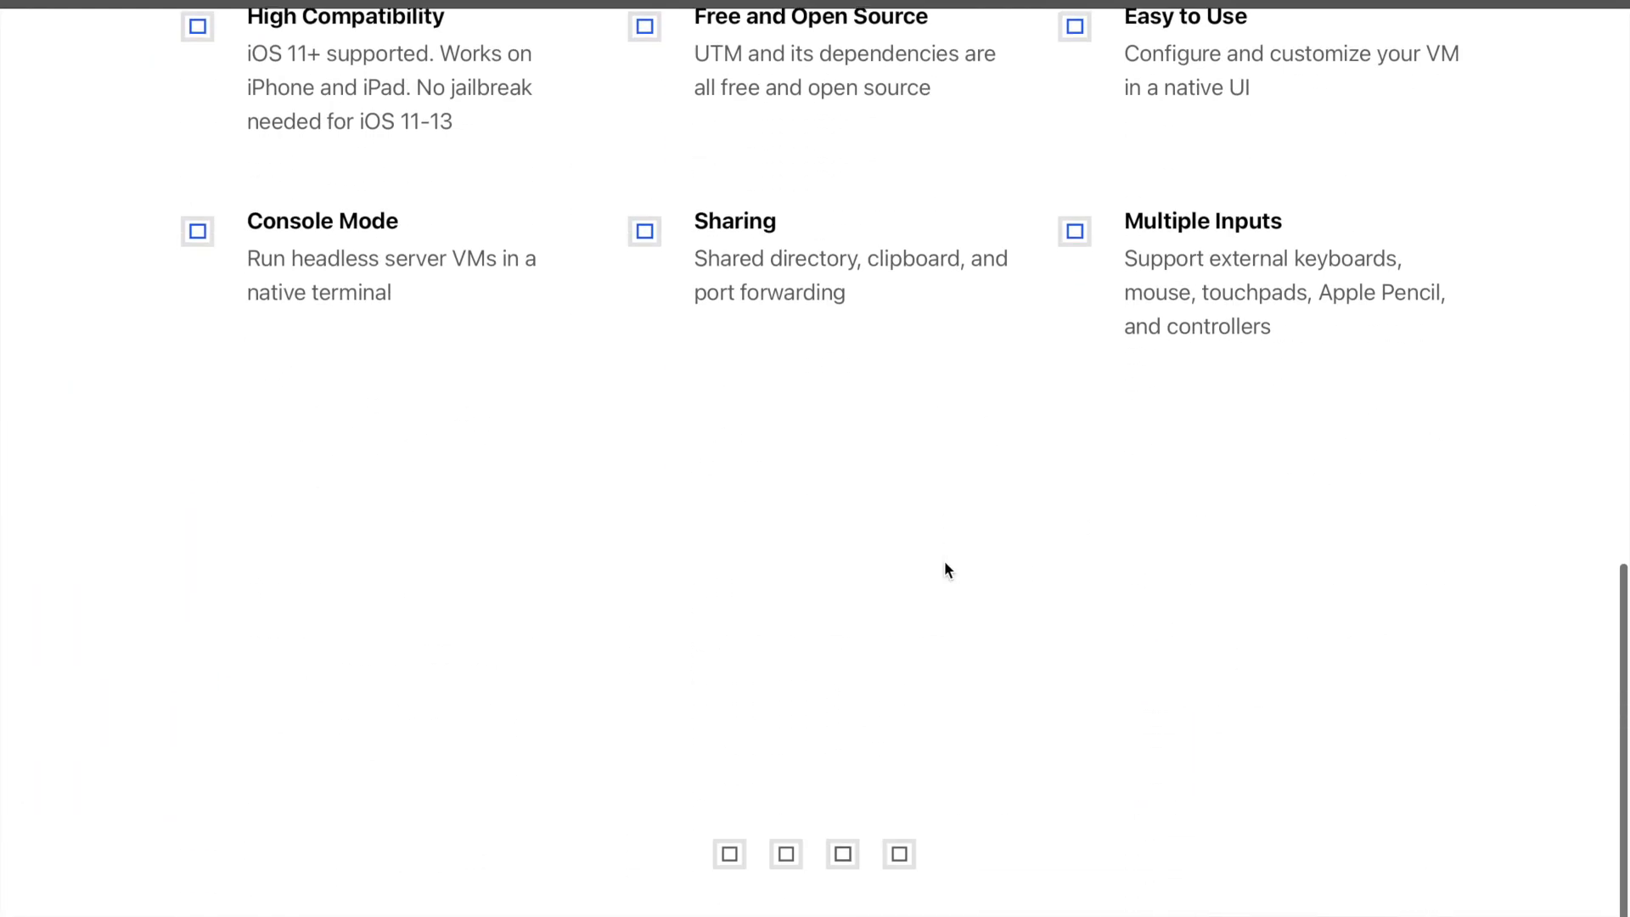
{"action": "scroll", "coordinate": [945, 560], "scroll_direction": "up", "scroll_amount": 1}
{"action": "scroll", "coordinate": [972, 580], "scroll_direction": "up", "scroll_amount": 15}
{"action": "left_click", "coordinate": [1434, 84]}
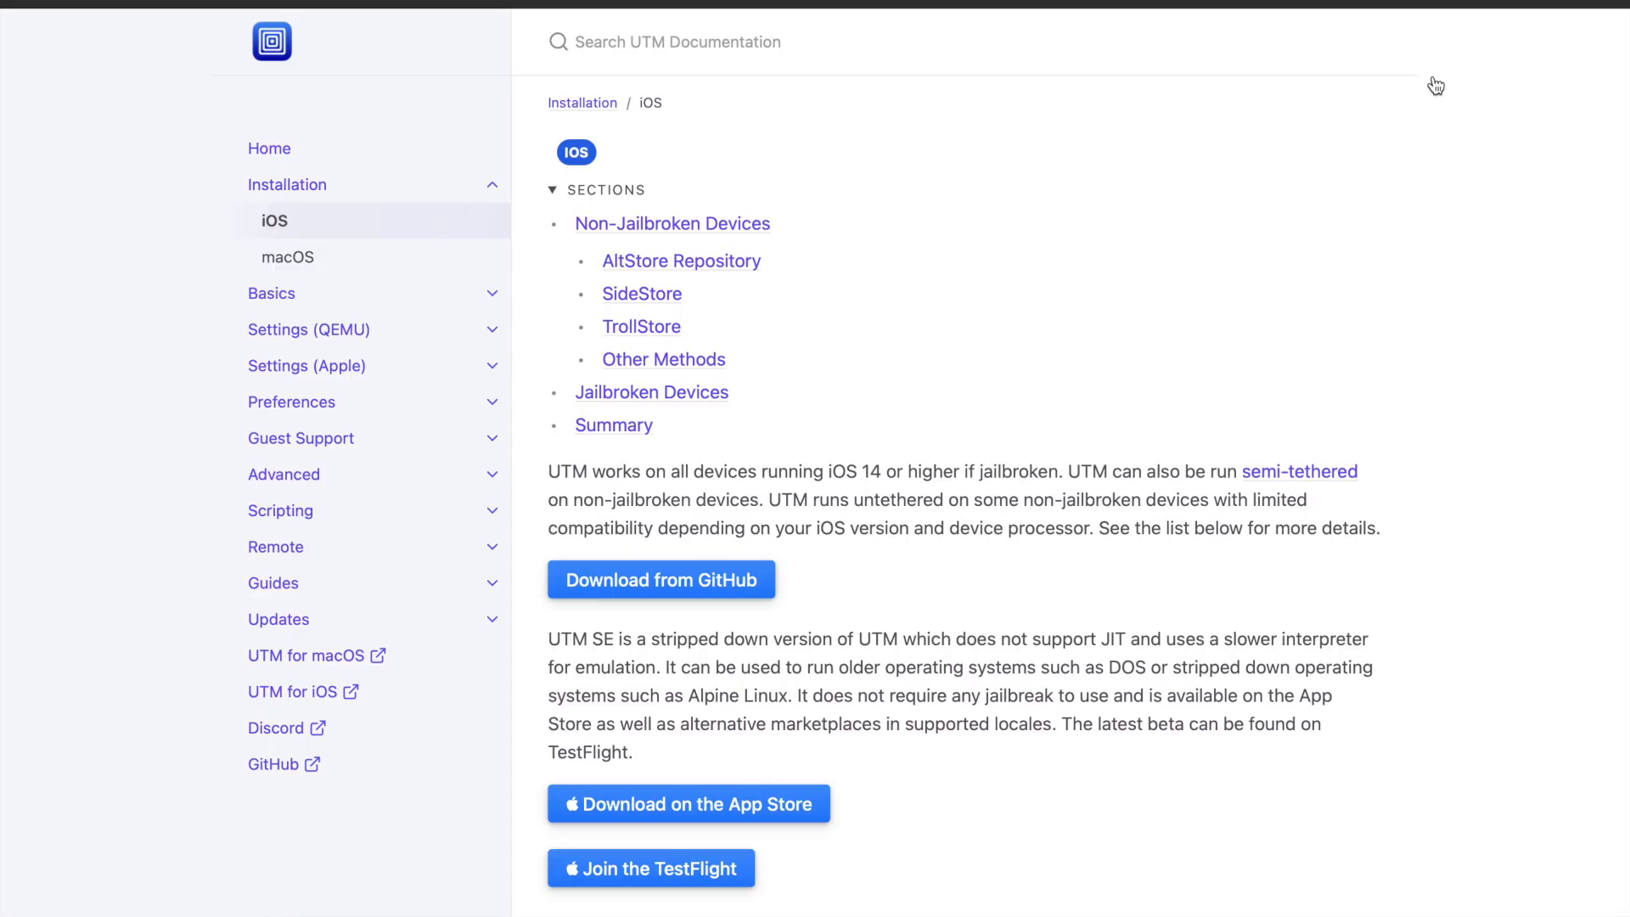
Look over the iOS installation page, then open the UTM for macOS page and review its download options and description.
{"action": "scroll", "coordinate": [873, 418], "scroll_direction": "down", "scroll_amount": 8}
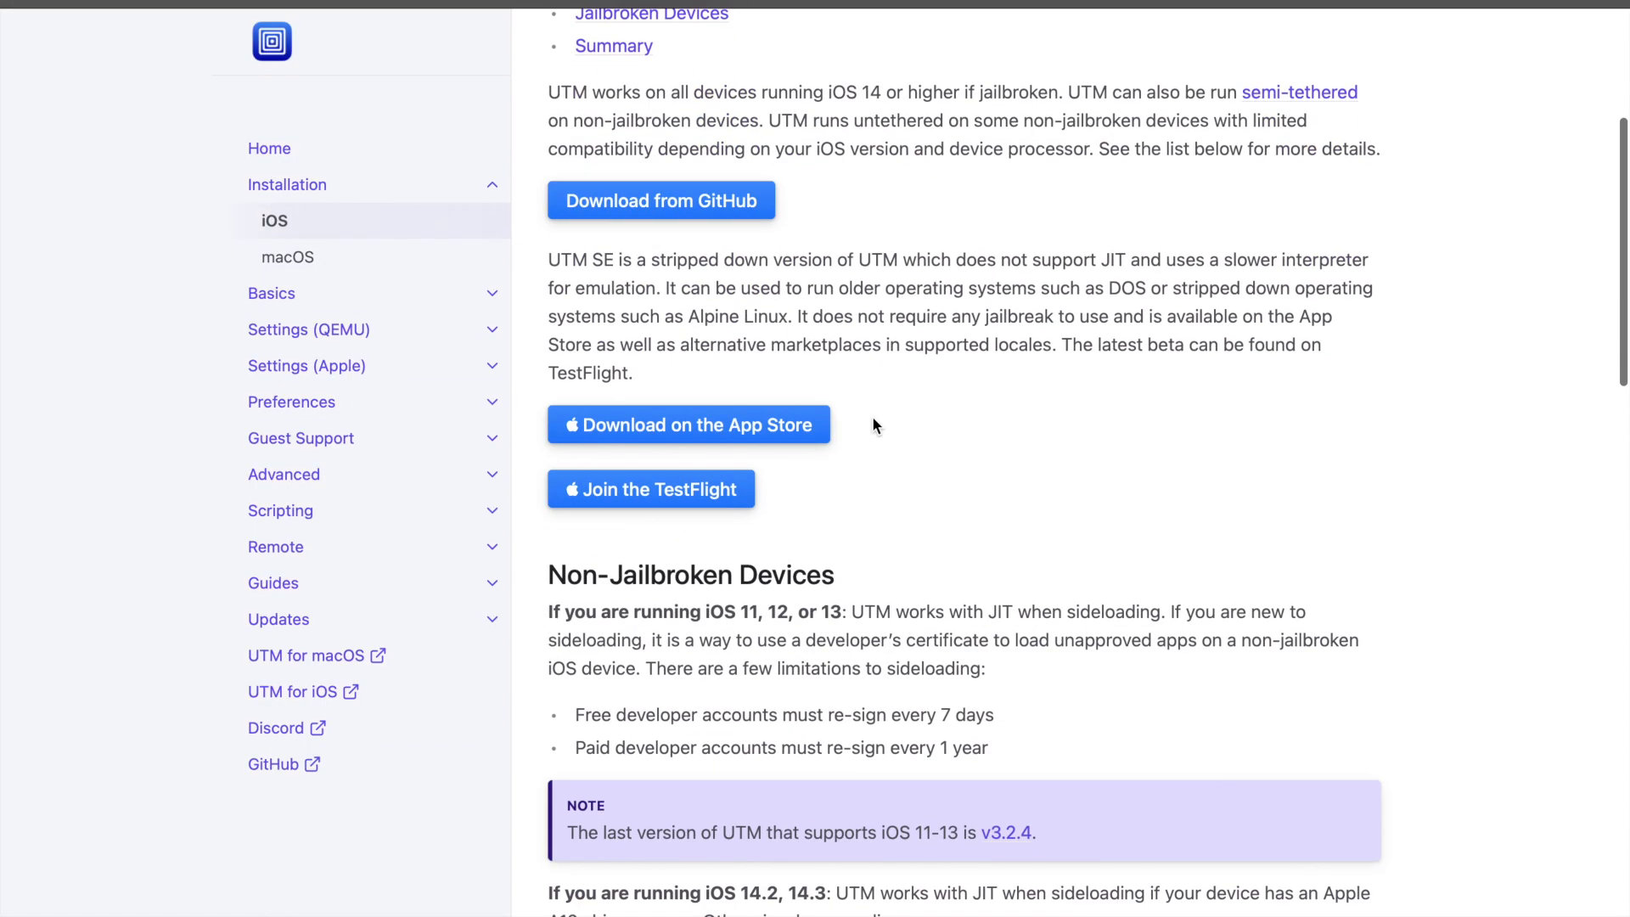
{"action": "scroll", "coordinate": [873, 418], "scroll_direction": "down", "scroll_amount": 11}
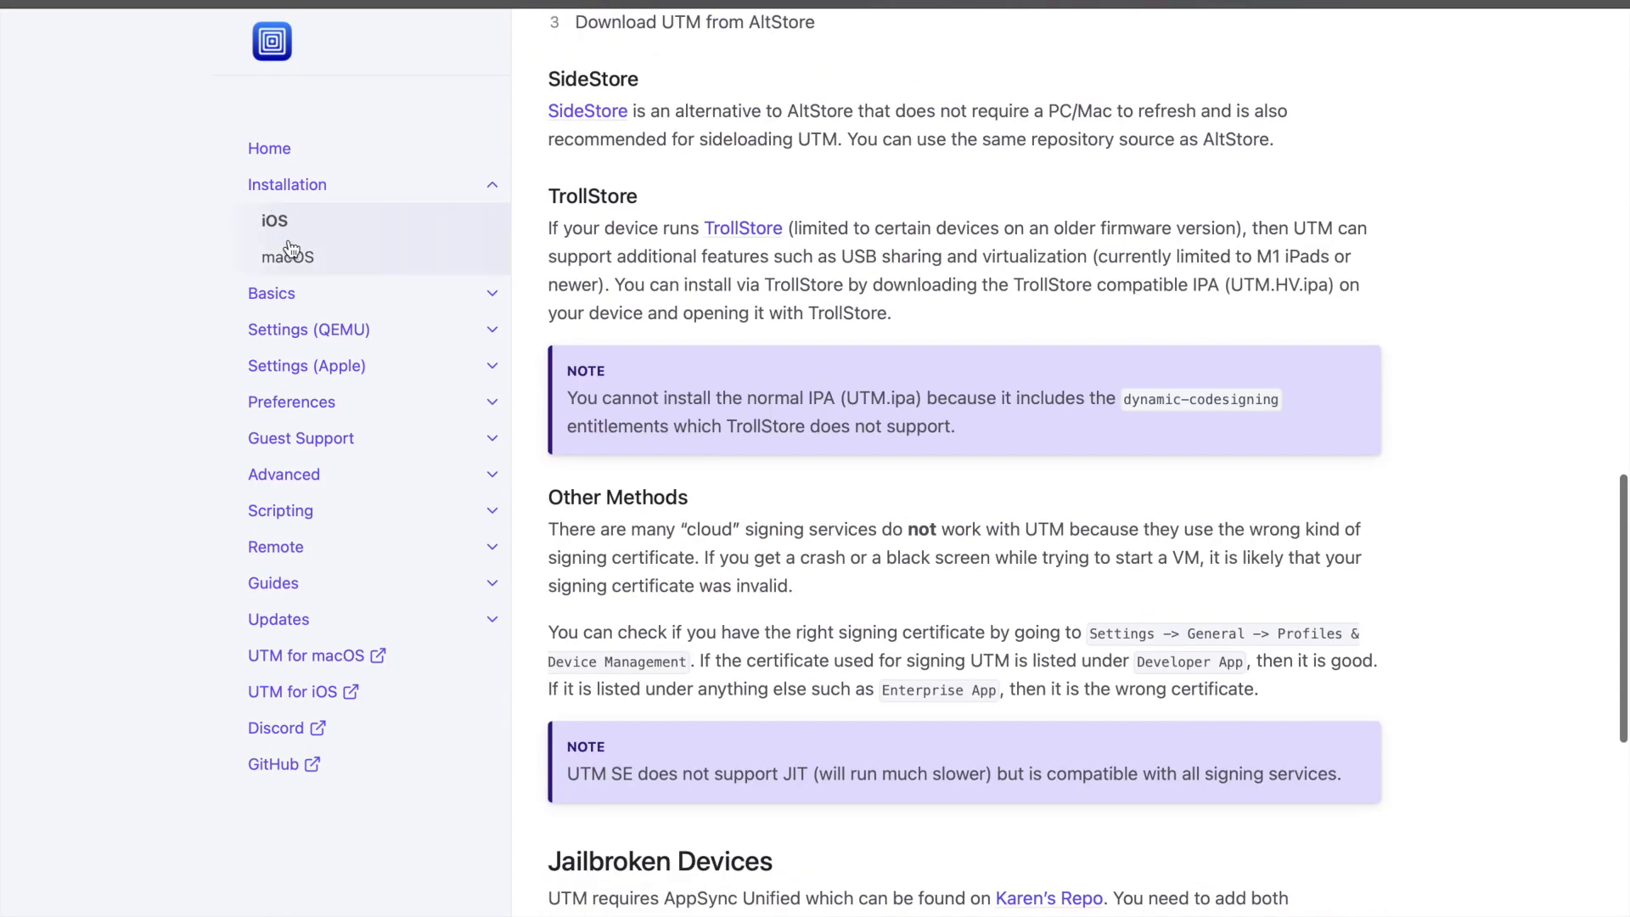
{"action": "left_click", "coordinate": [307, 669]}
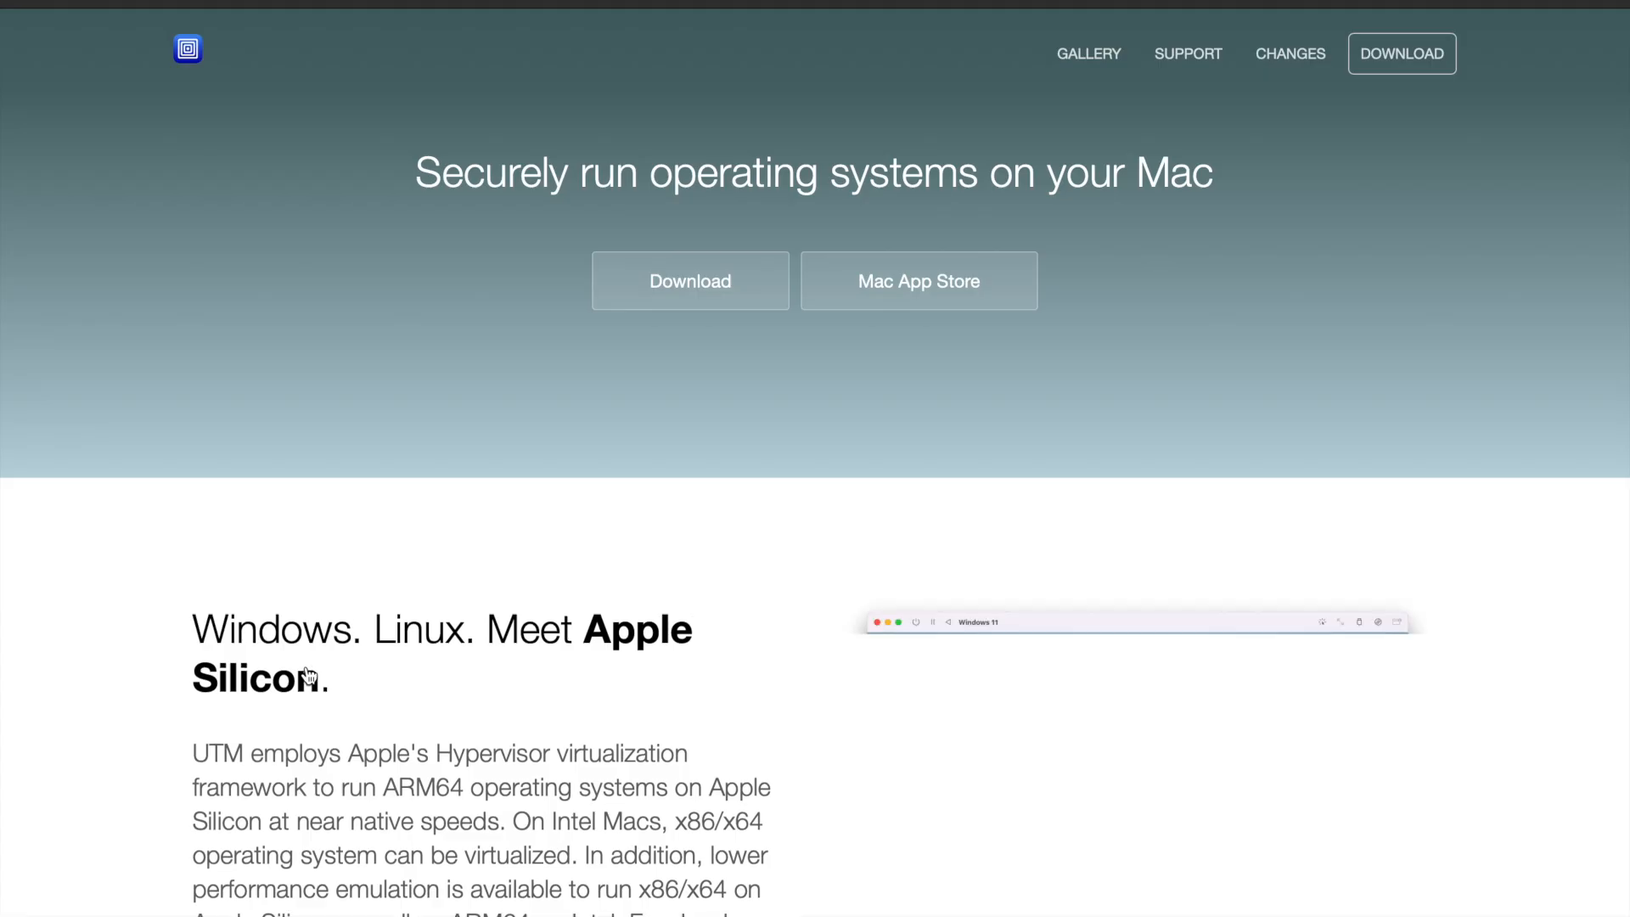
{"action": "scroll", "coordinate": [822, 658], "scroll_direction": "down", "scroll_amount": 13}
{"action": "scroll", "coordinate": [823, 658], "scroll_direction": "down", "scroll_amount": 20}
{"action": "scroll", "coordinate": [824, 659], "scroll_direction": "up", "scroll_amount": 20}
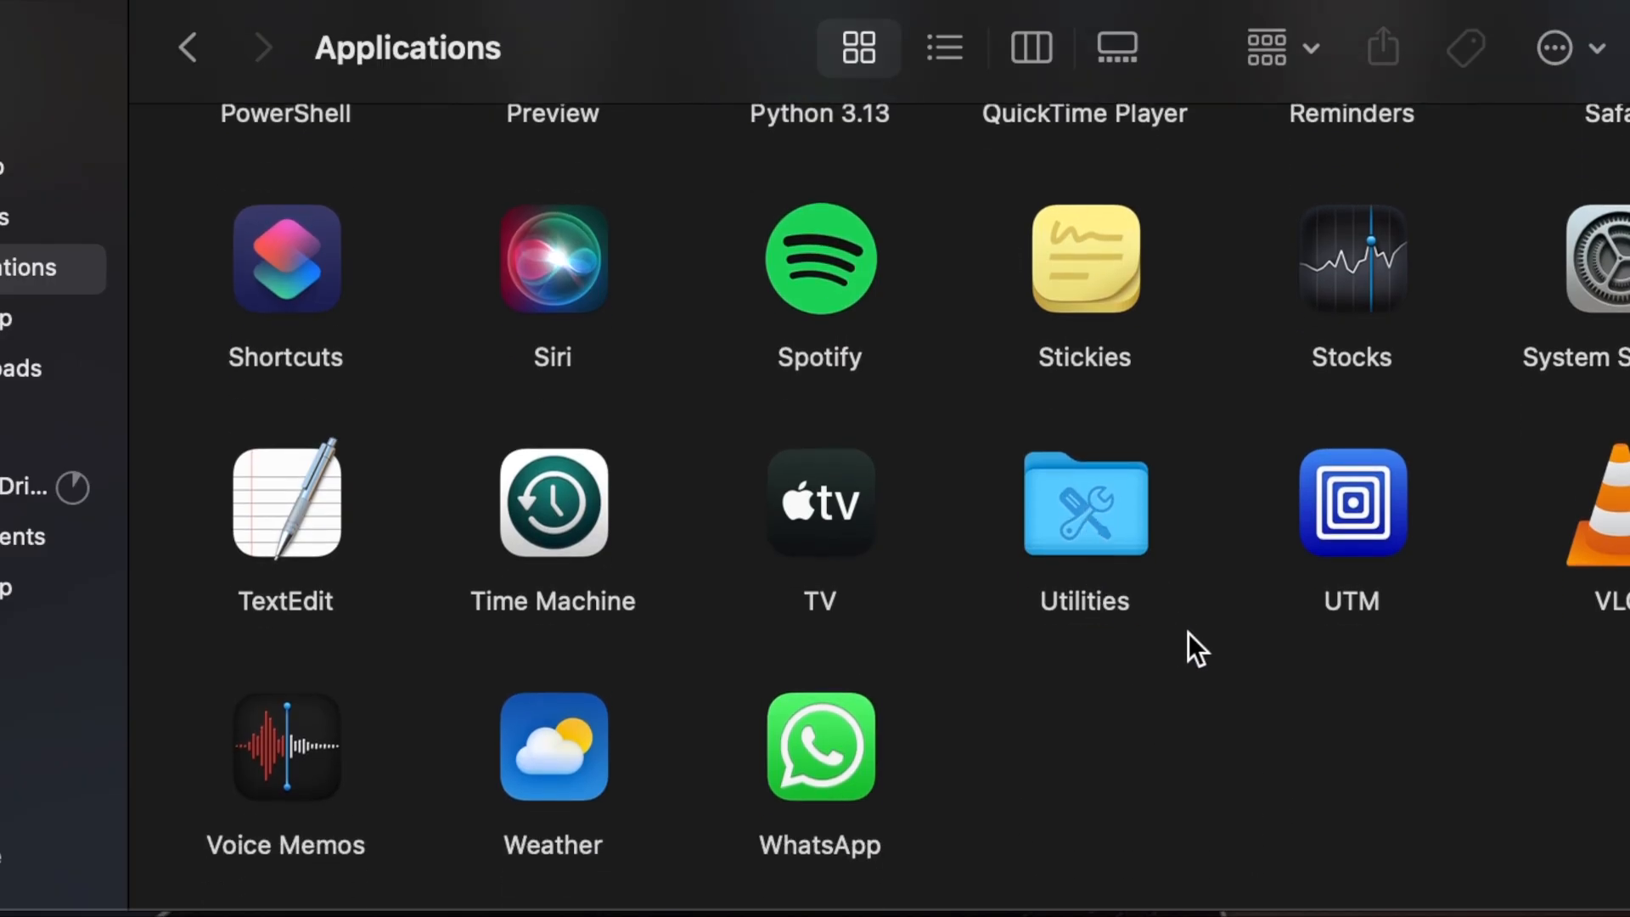
Find UTM in the Applications folder and open it.
{"action": "left_click", "coordinate": [1352, 505]}
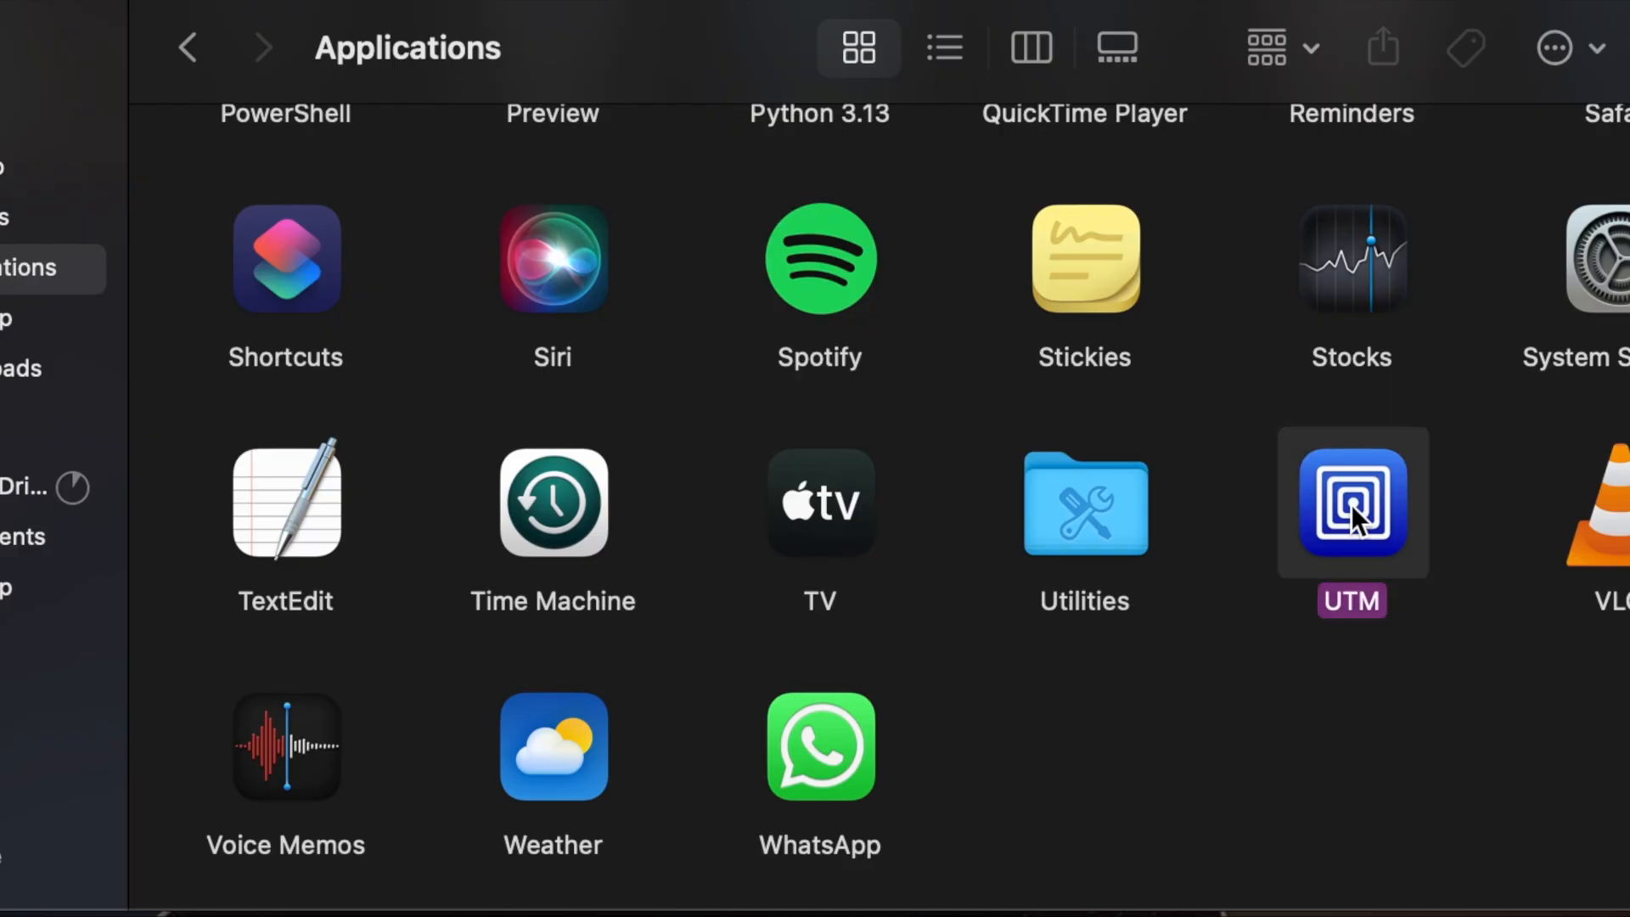
{"action": "right_click", "coordinate": [1352, 504]}
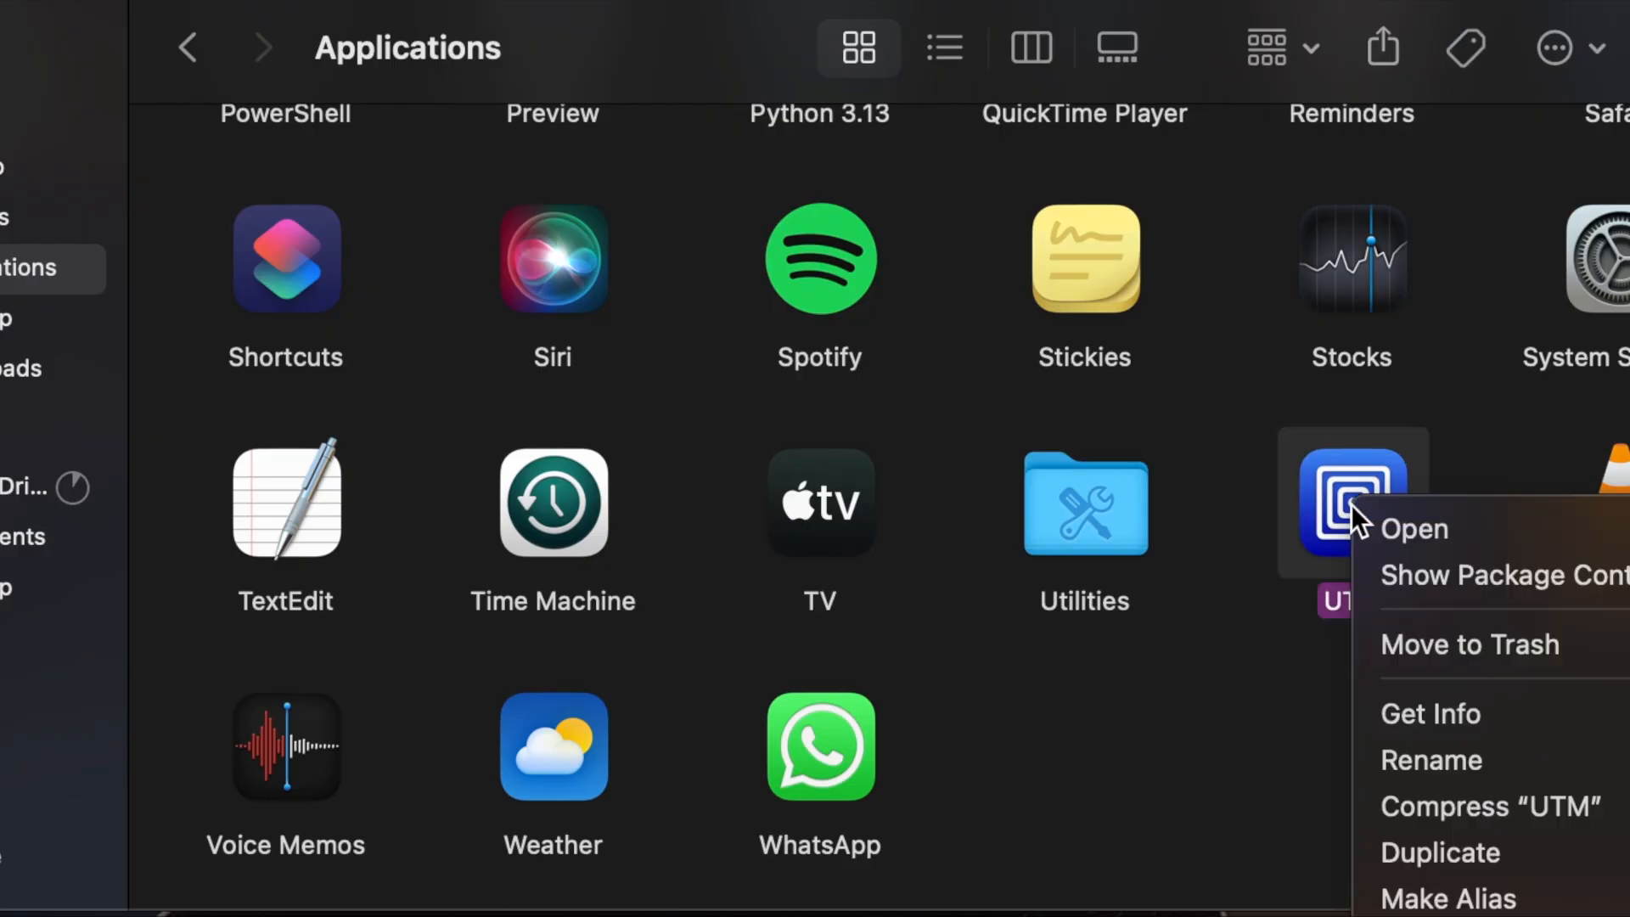
{"action": "left_click", "coordinate": [1242, 716]}
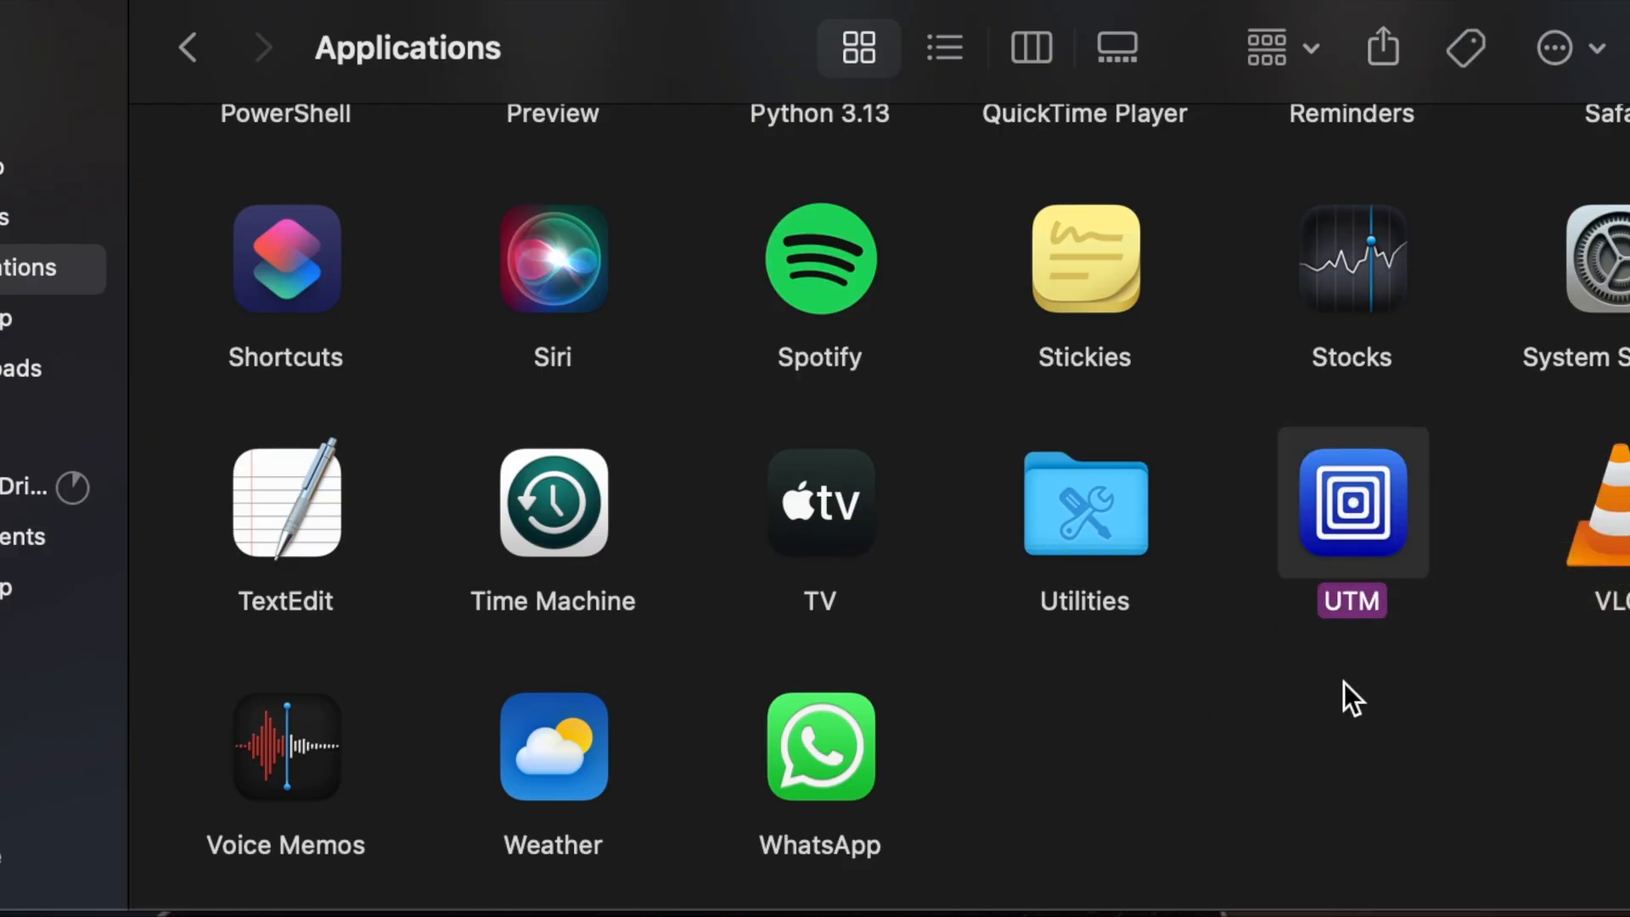
{"action": "left_click", "coordinate": [1421, 674]}
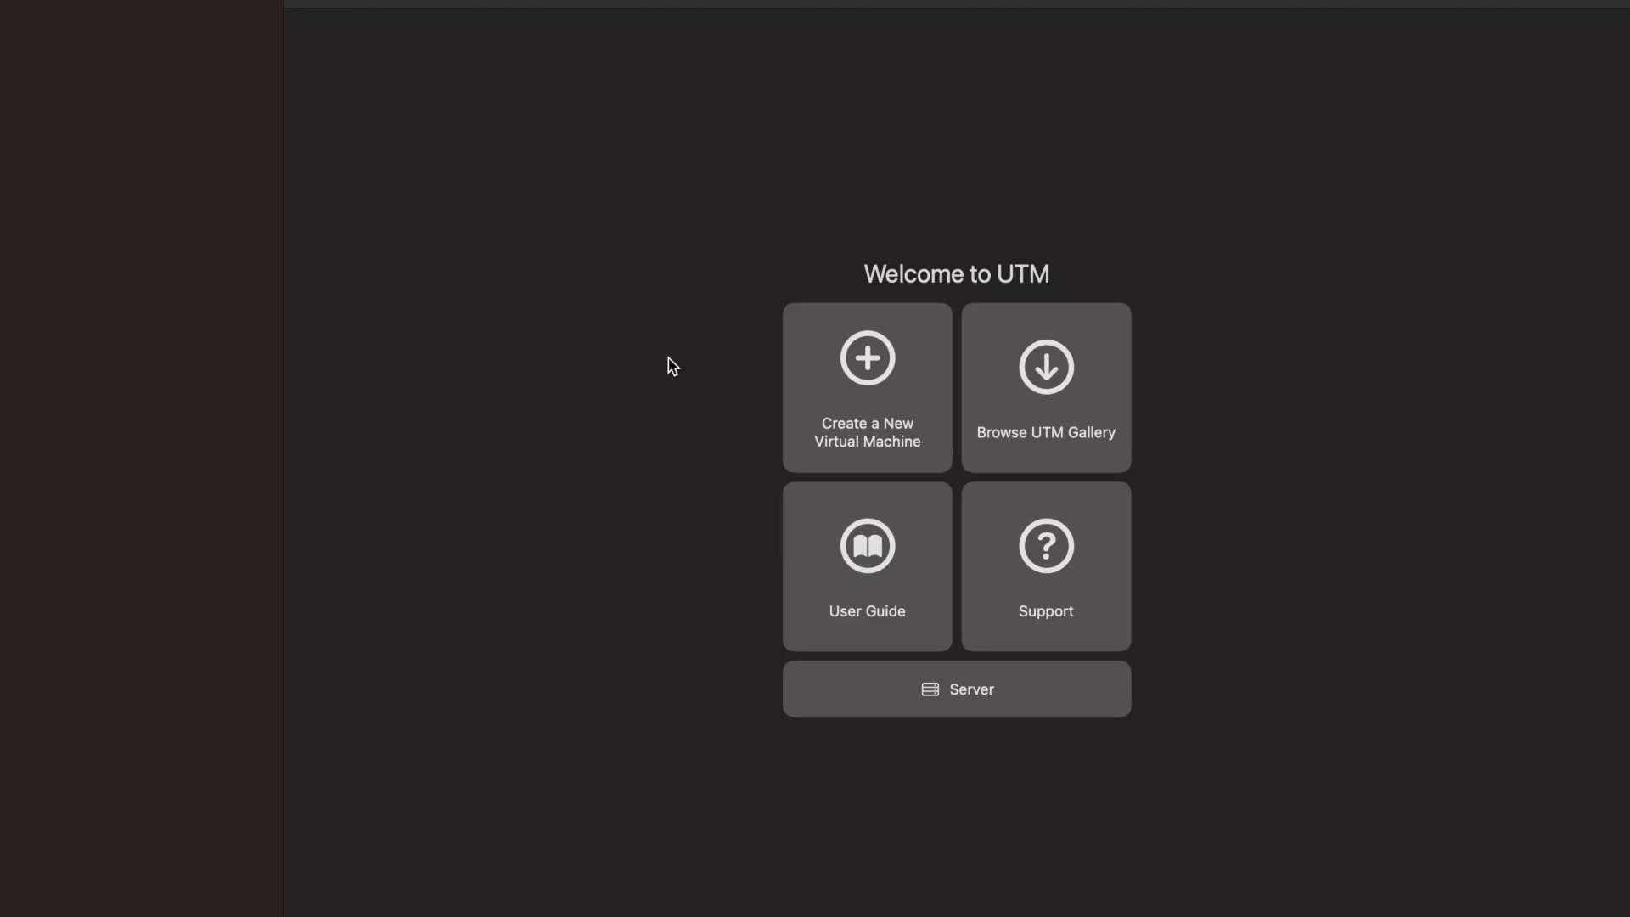
Start a new virtual machine with Virtualize and choose Linux as its operating system.
{"action": "left_click", "coordinate": [868, 397]}
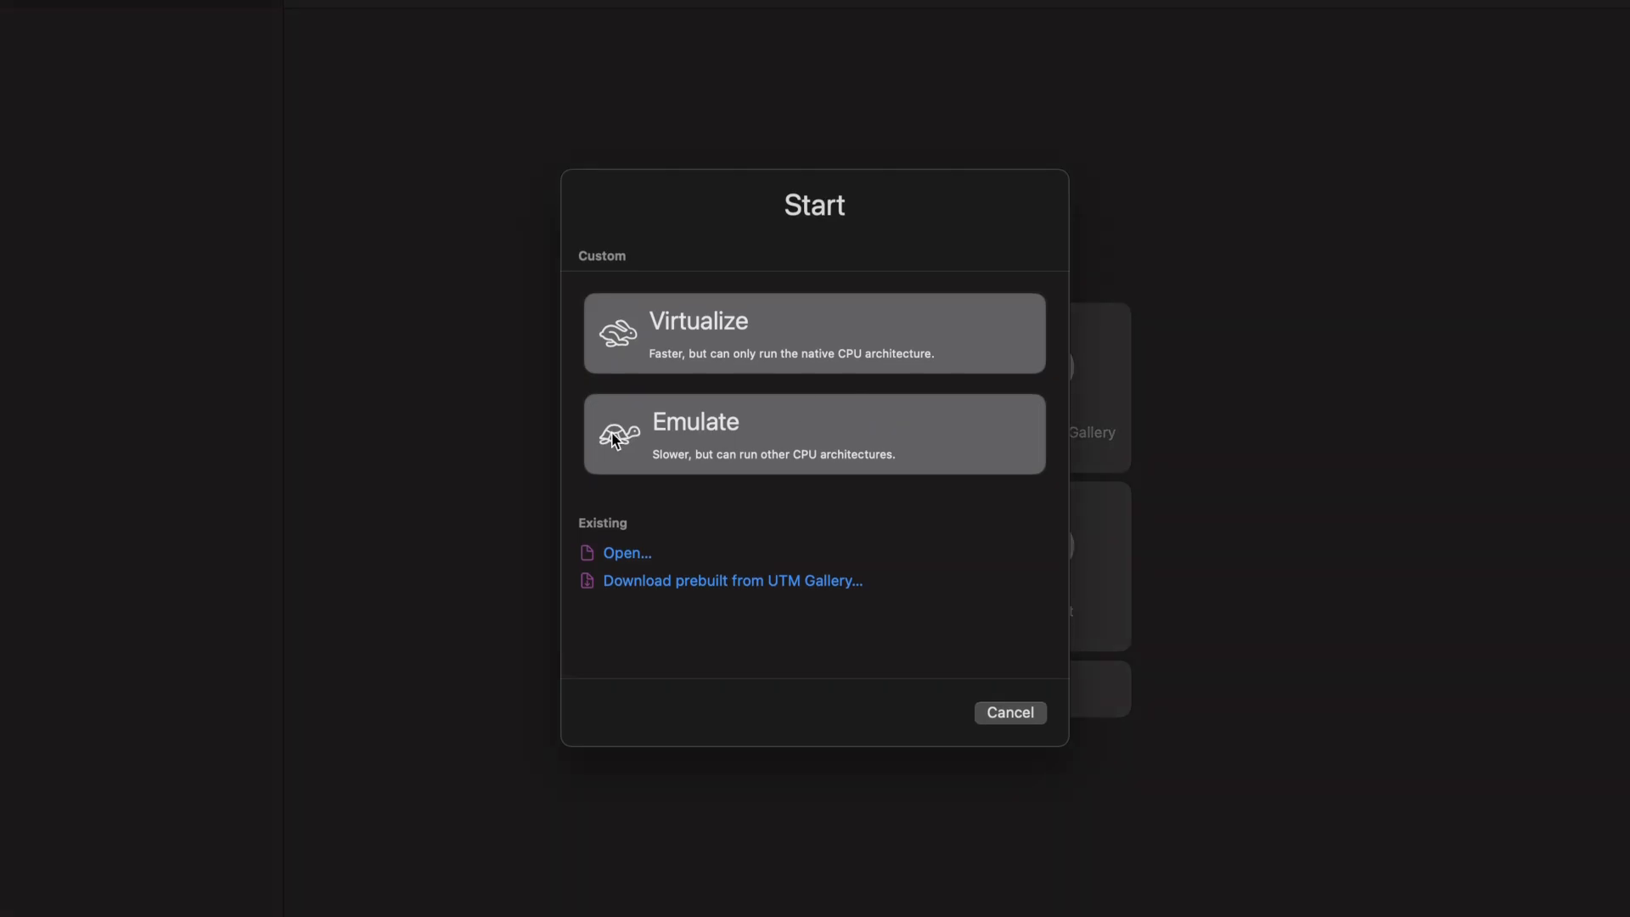
{"action": "left_click", "coordinate": [794, 348]}
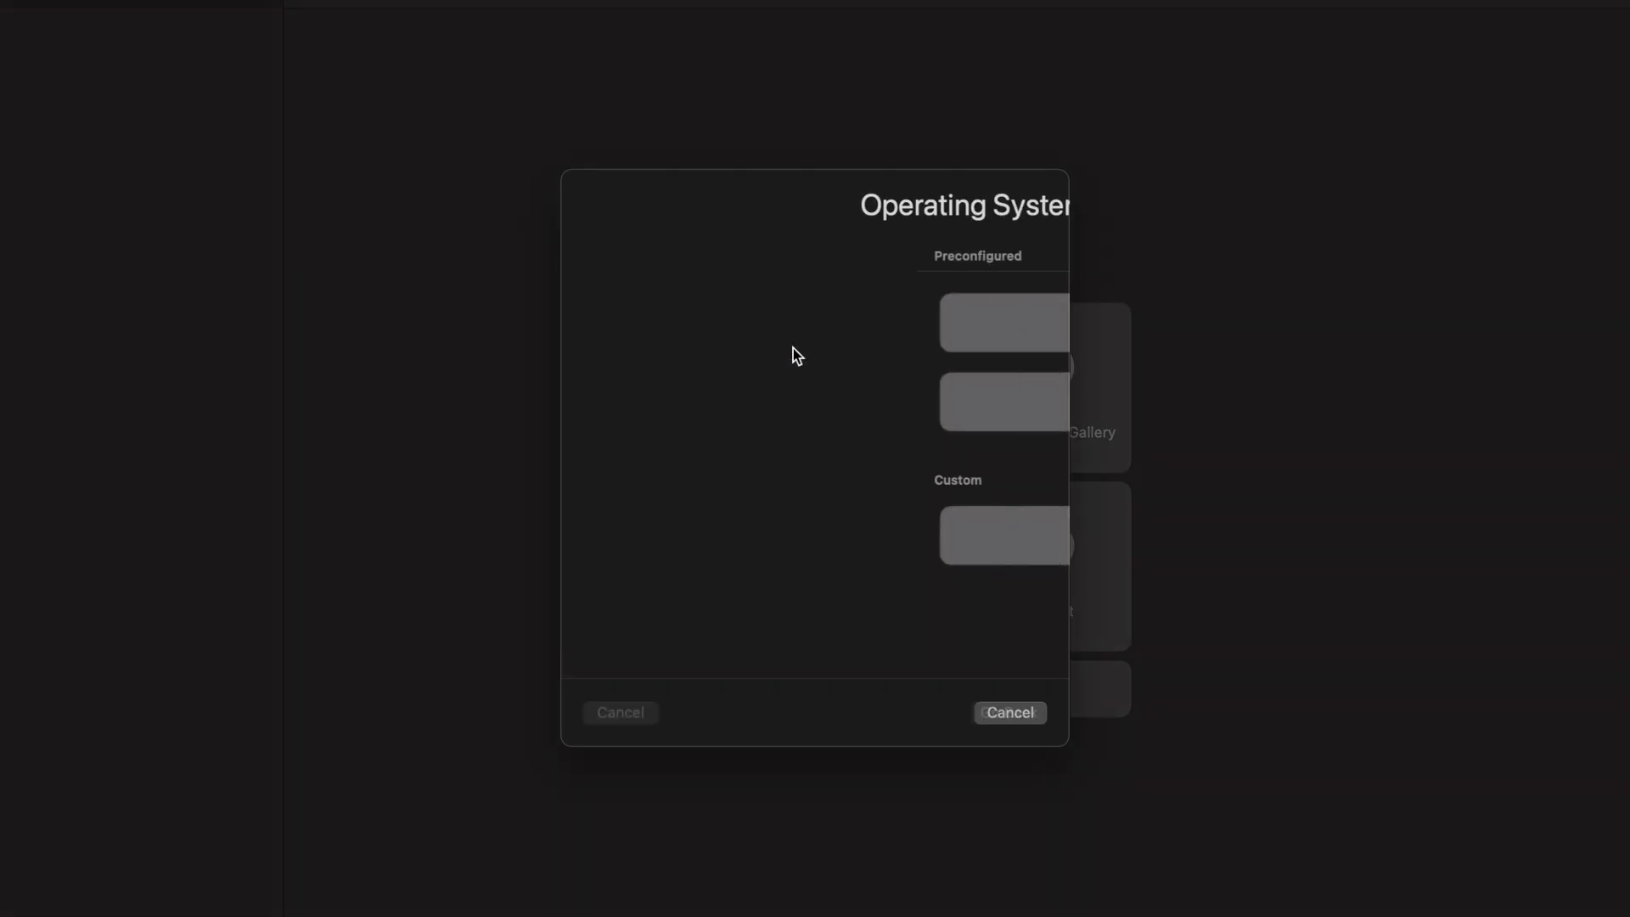
{"action": "left_click", "coordinate": [844, 407]}
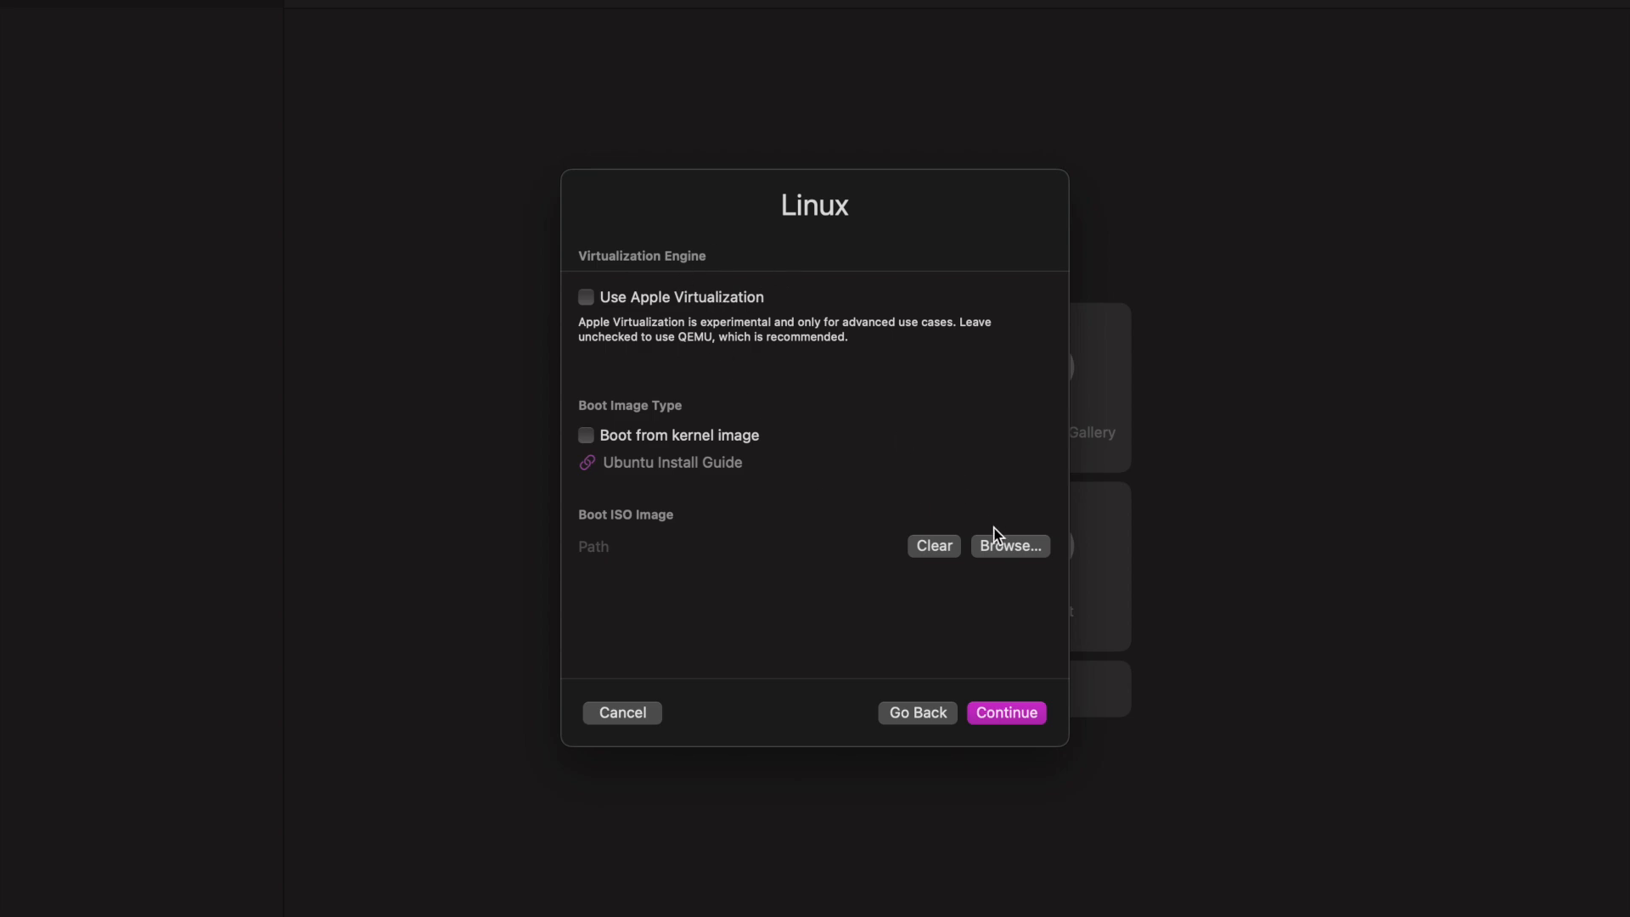
Set the boot ISO image to kali-linux-2025.2-installer-amd64.iso from the kali folder in Downloads and continue to the hardware settings.
{"action": "left_click", "coordinate": [1011, 545]}
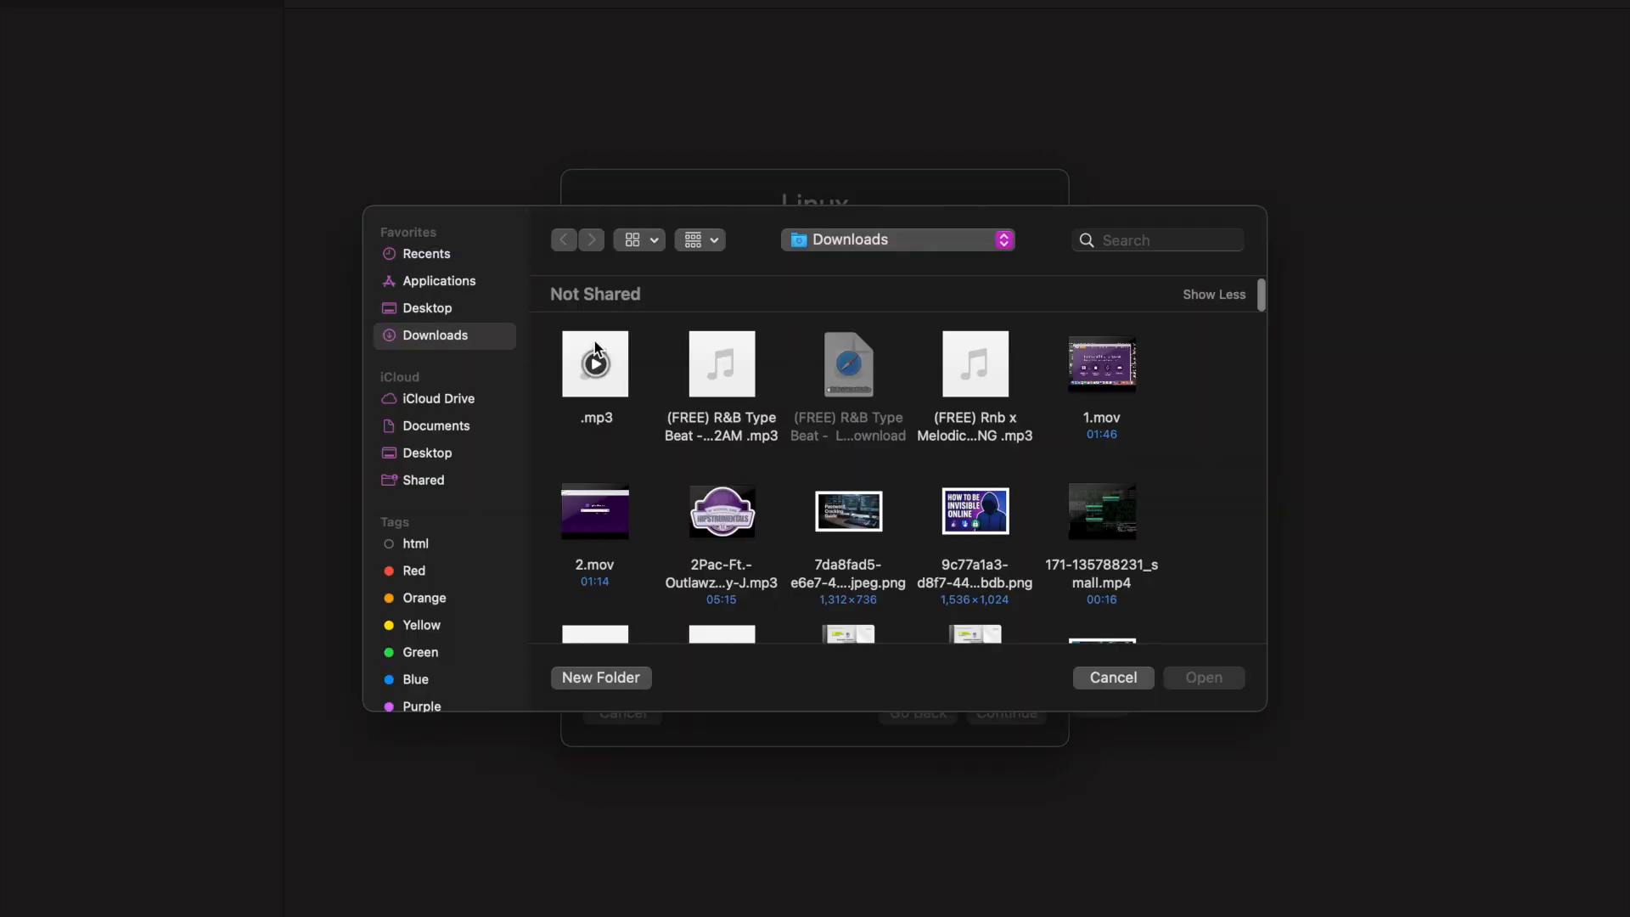
{"action": "scroll", "coordinate": [875, 454], "scroll_direction": "down", "scroll_amount": 3}
{"action": "scroll", "coordinate": [874, 456], "scroll_direction": "down", "scroll_amount": 15}
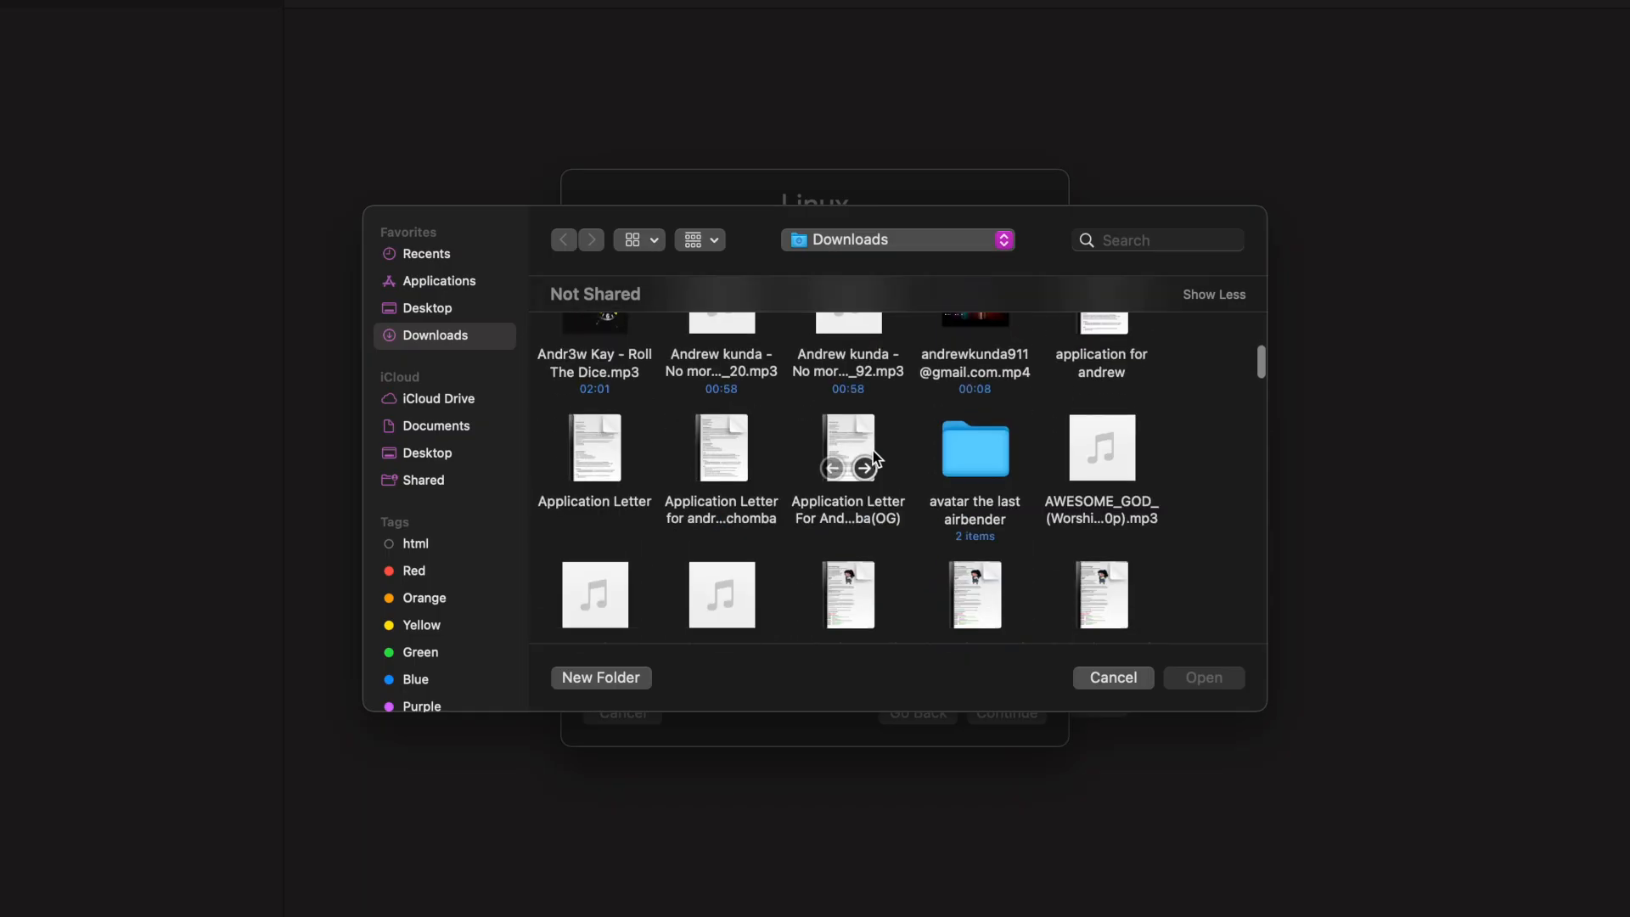
{"action": "scroll", "coordinate": [874, 457], "scroll_direction": "down", "scroll_amount": 15}
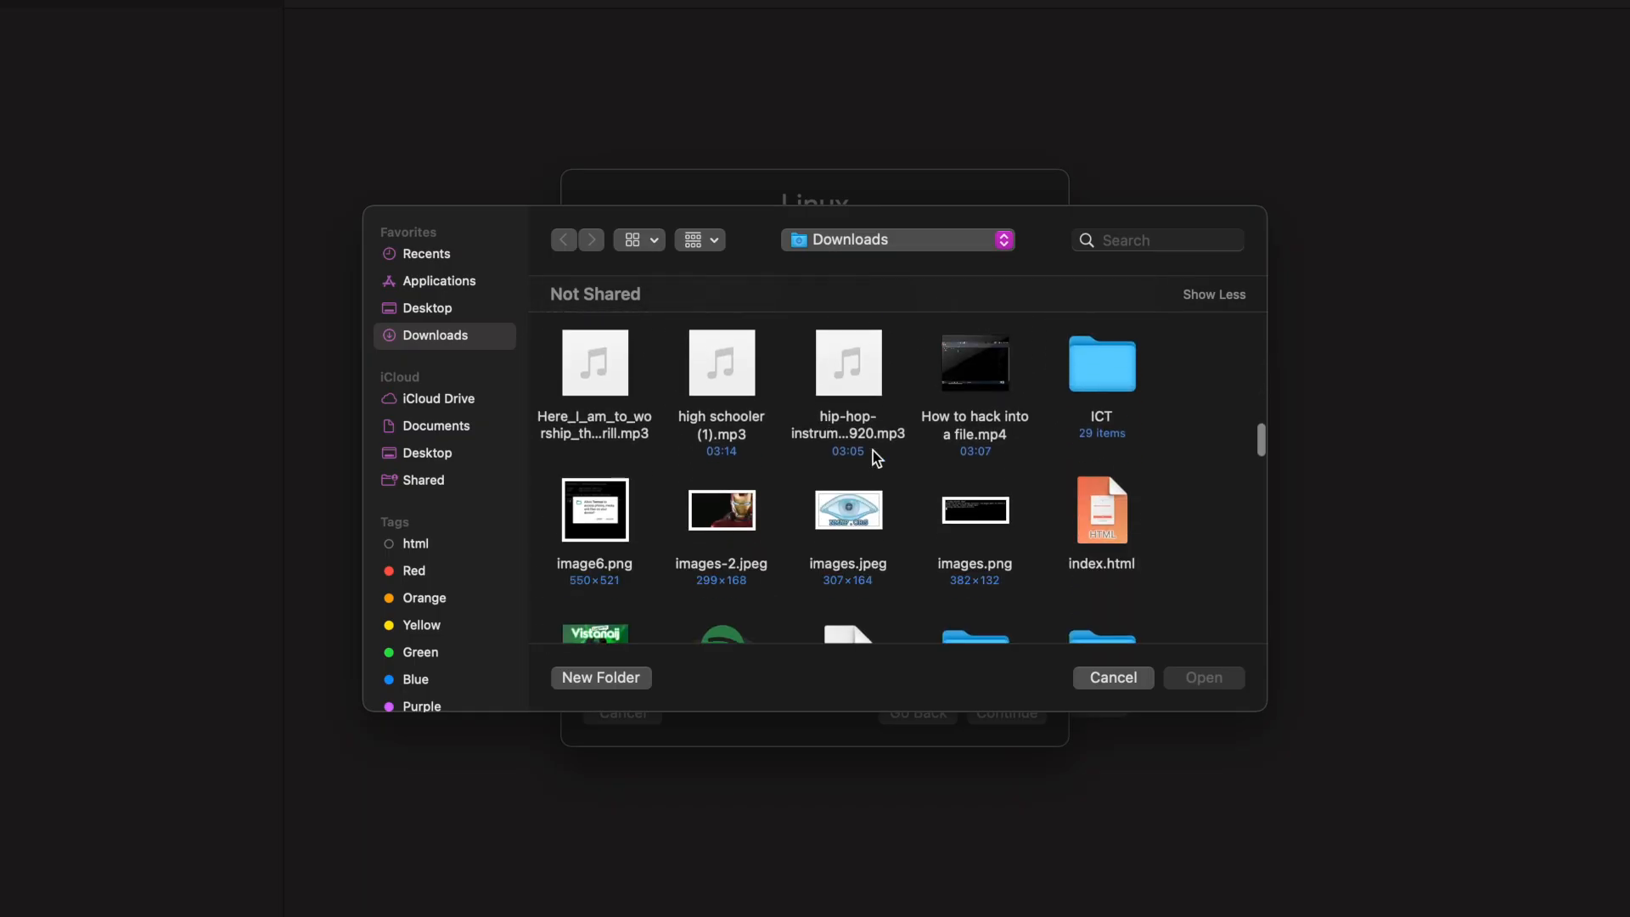
{"action": "scroll", "coordinate": [874, 459], "scroll_direction": "up", "scroll_amount": 2}
{"action": "double_click", "coordinate": [1087, 378]}
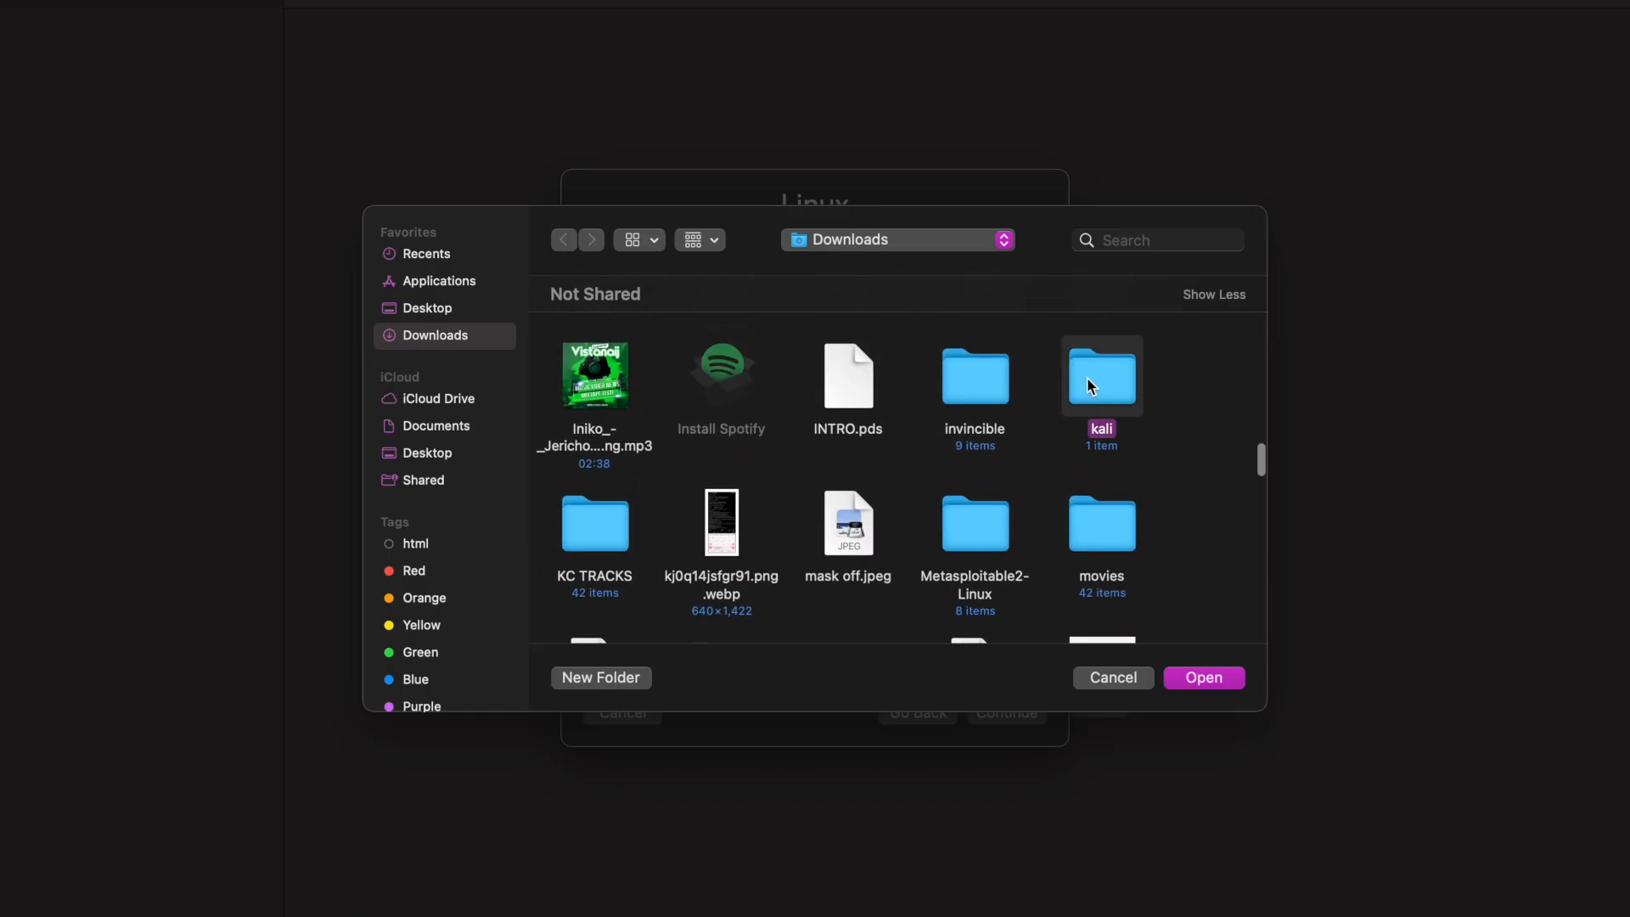
{"action": "left_click", "coordinate": [654, 420]}
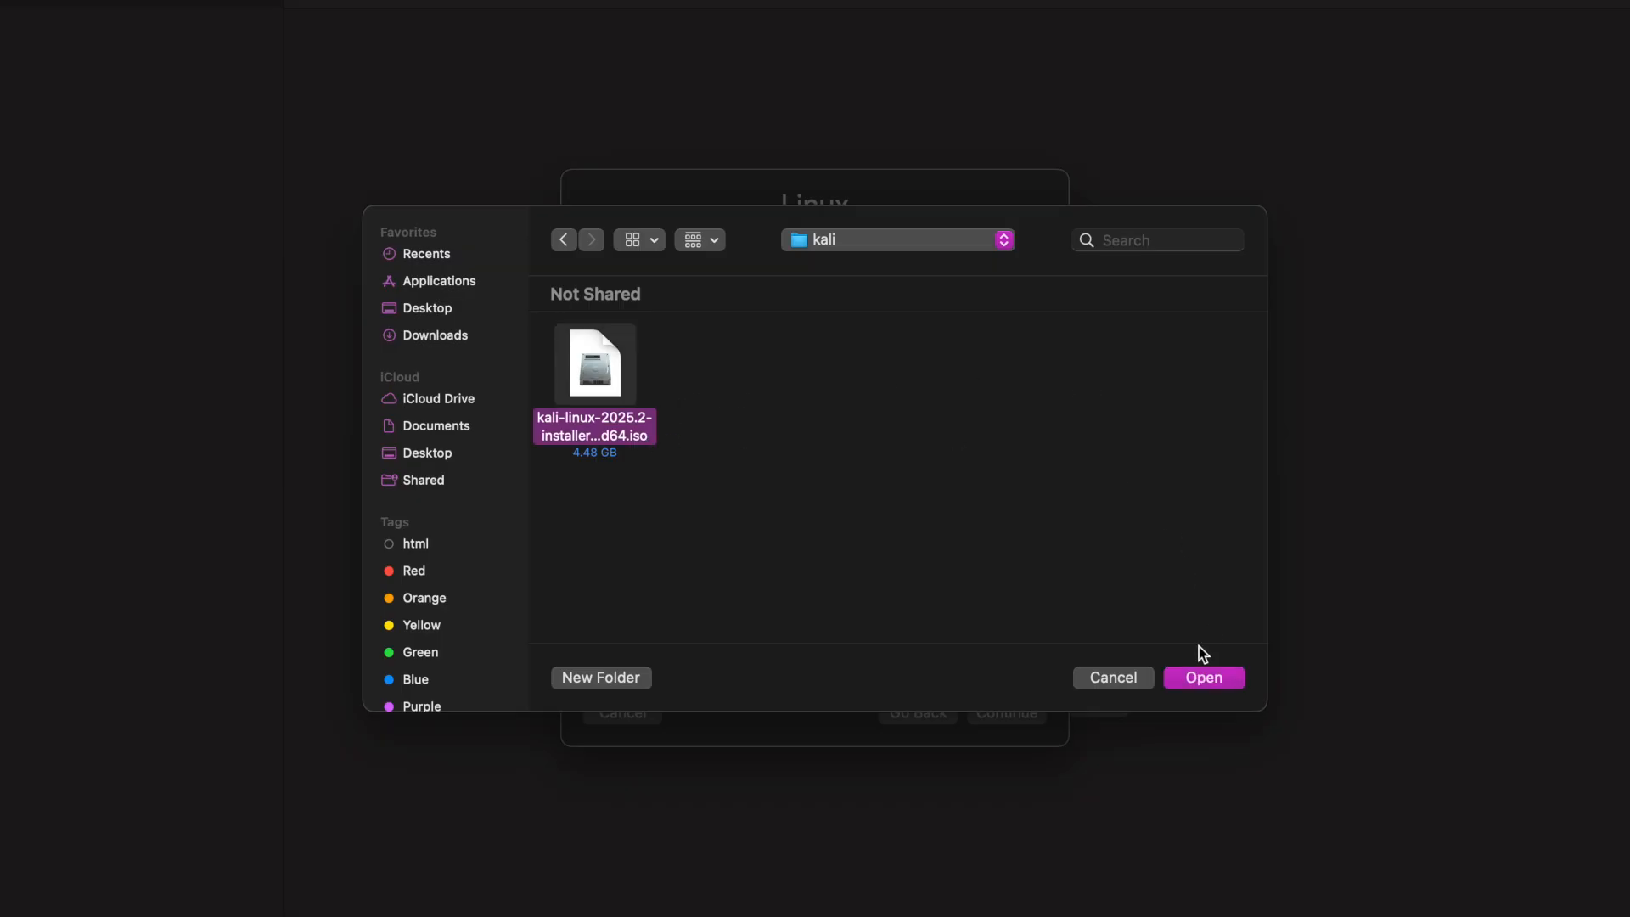
{"action": "left_click", "coordinate": [1201, 676]}
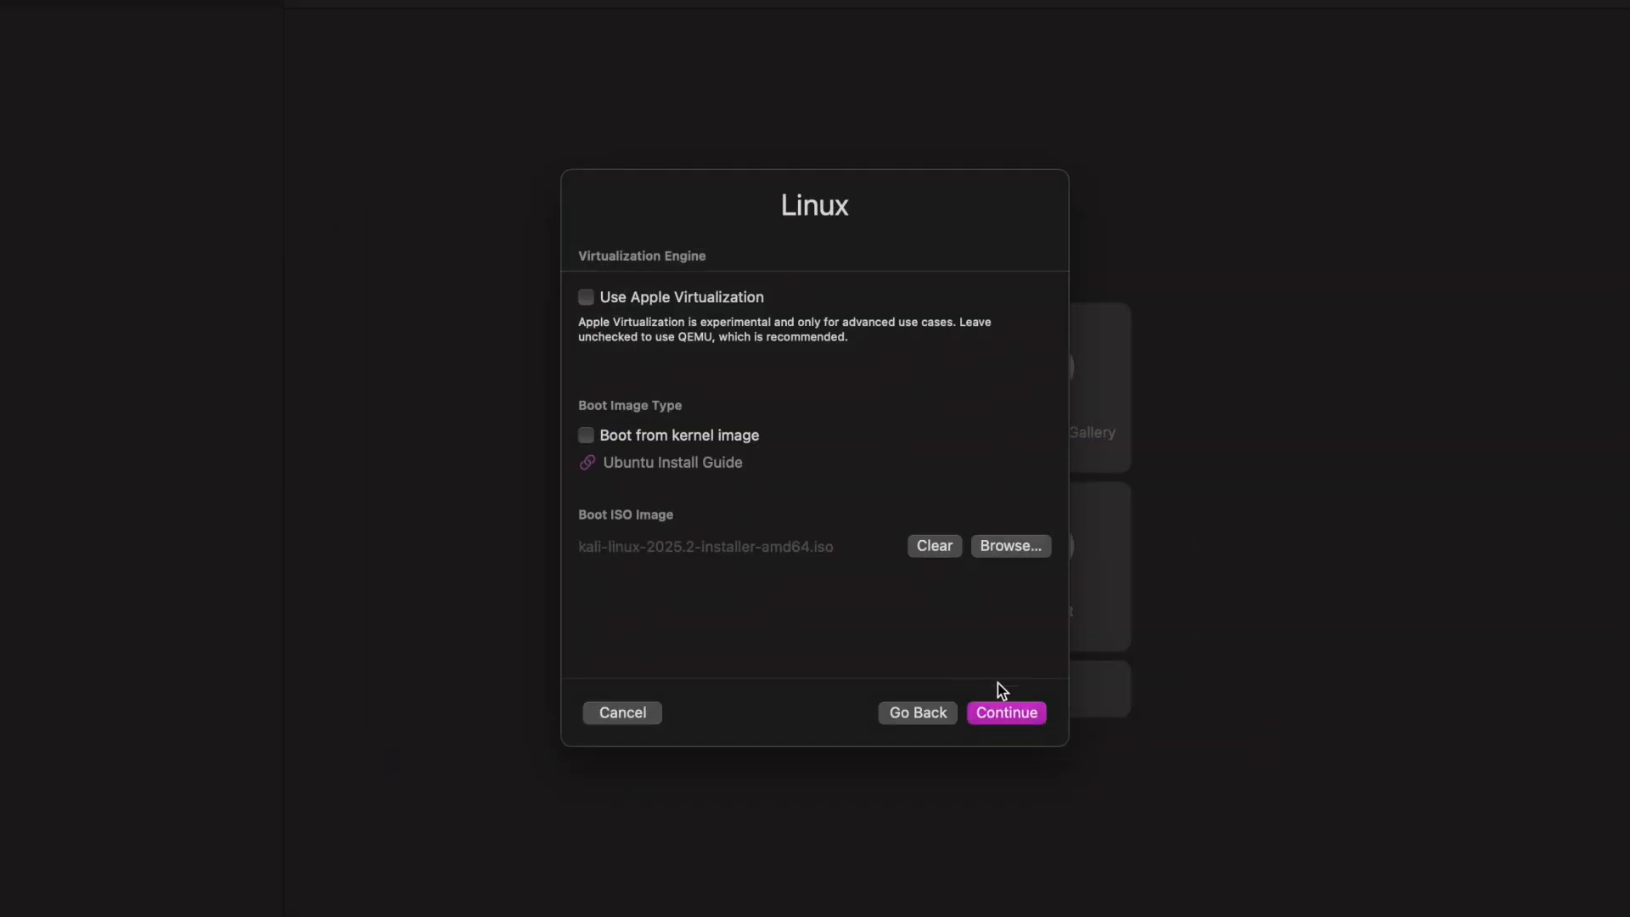
{"action": "left_click", "coordinate": [1021, 719]}
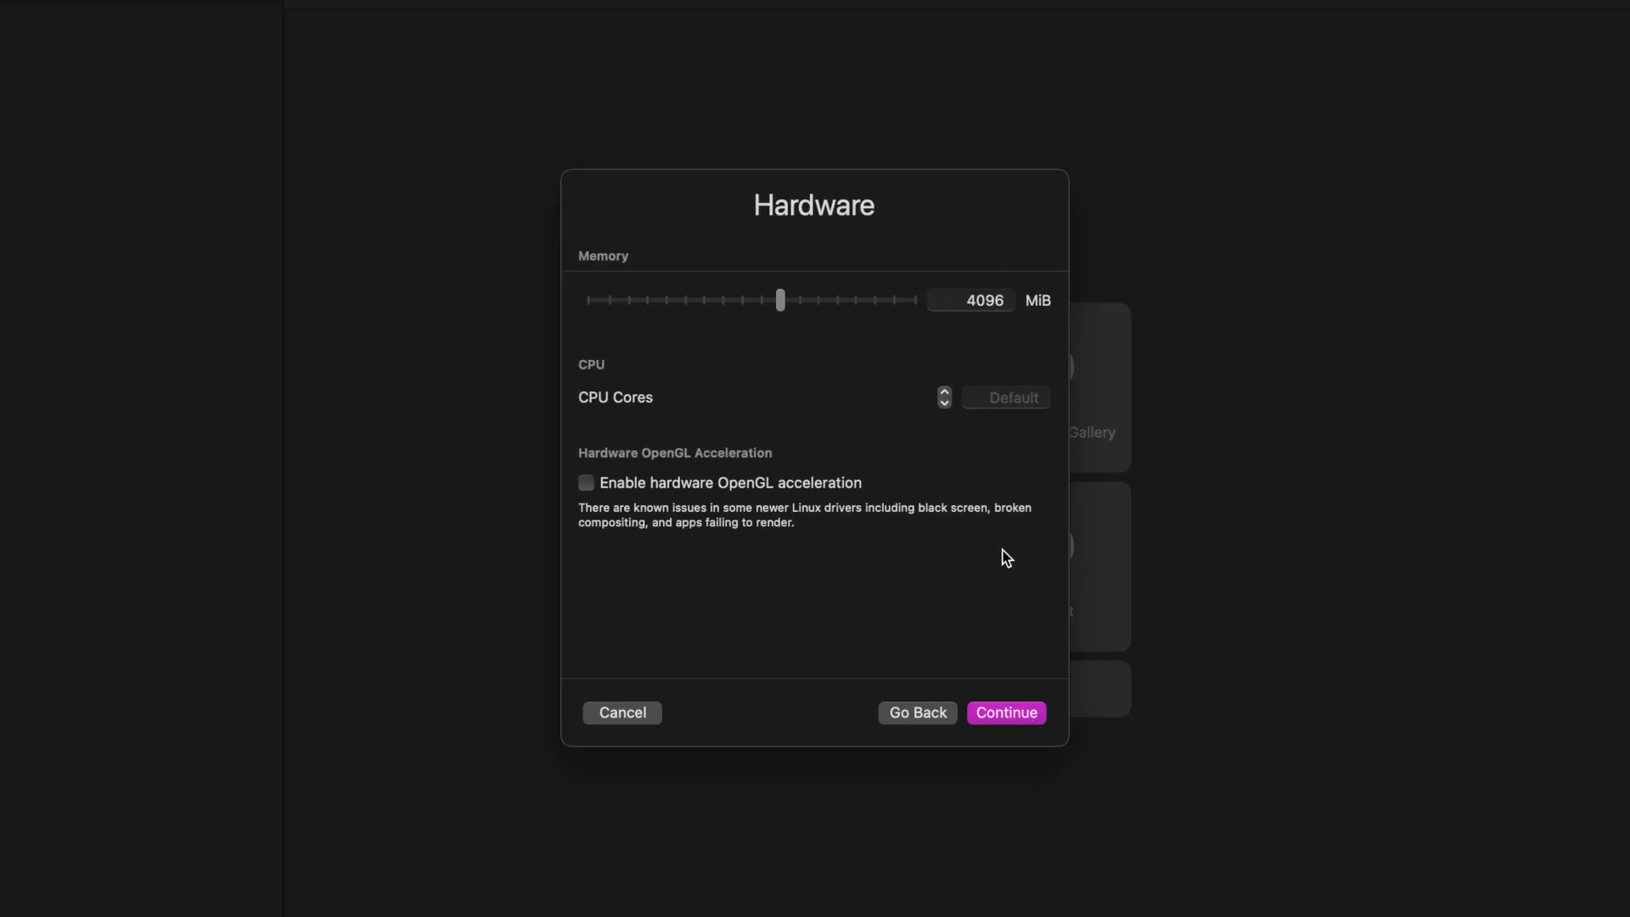
Give the virtual machine 8192 MiB of memory and 2 CPU cores, and continue to the storage settings.
{"action": "left_click", "coordinate": [824, 299]}
{"action": "left_click", "coordinate": [945, 394]}
{"action": "left_click", "coordinate": [1037, 711]}
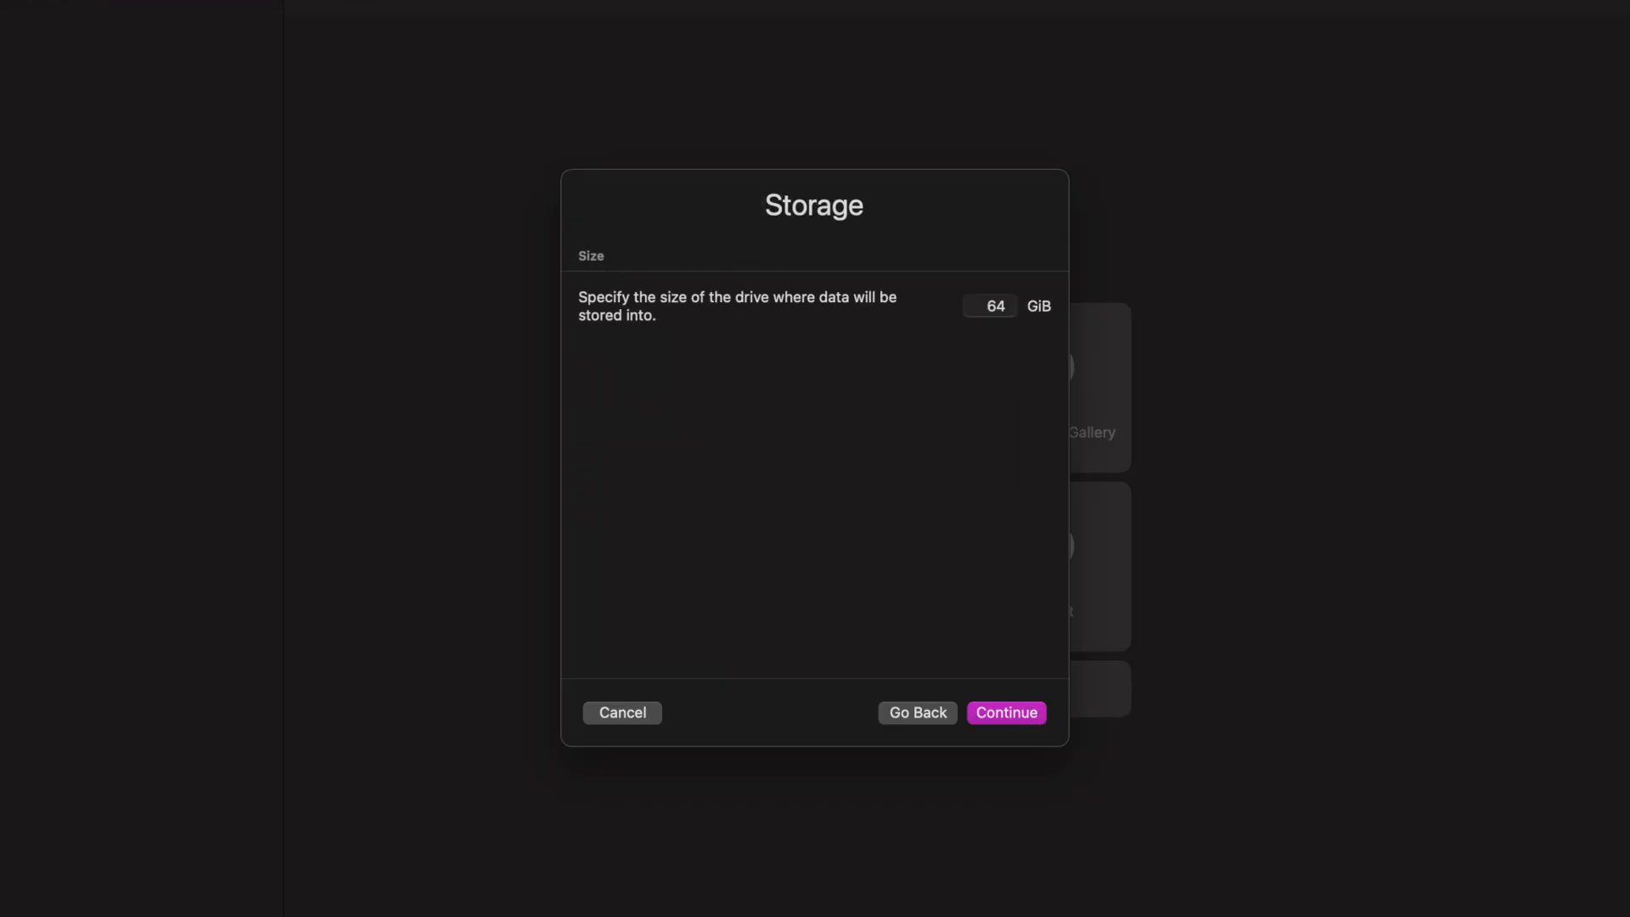
Set the virtual drive's size to 40 GiB and continue to the shared directory settings.
{"action": "left_click", "coordinate": [1005, 309]}
{"action": "key", "text": "BackSpace"}
{"action": "key", "text": "BackSpace"}
{"action": "left_click", "coordinate": [926, 402]}
{"action": "left_click", "coordinate": [1017, 722]}
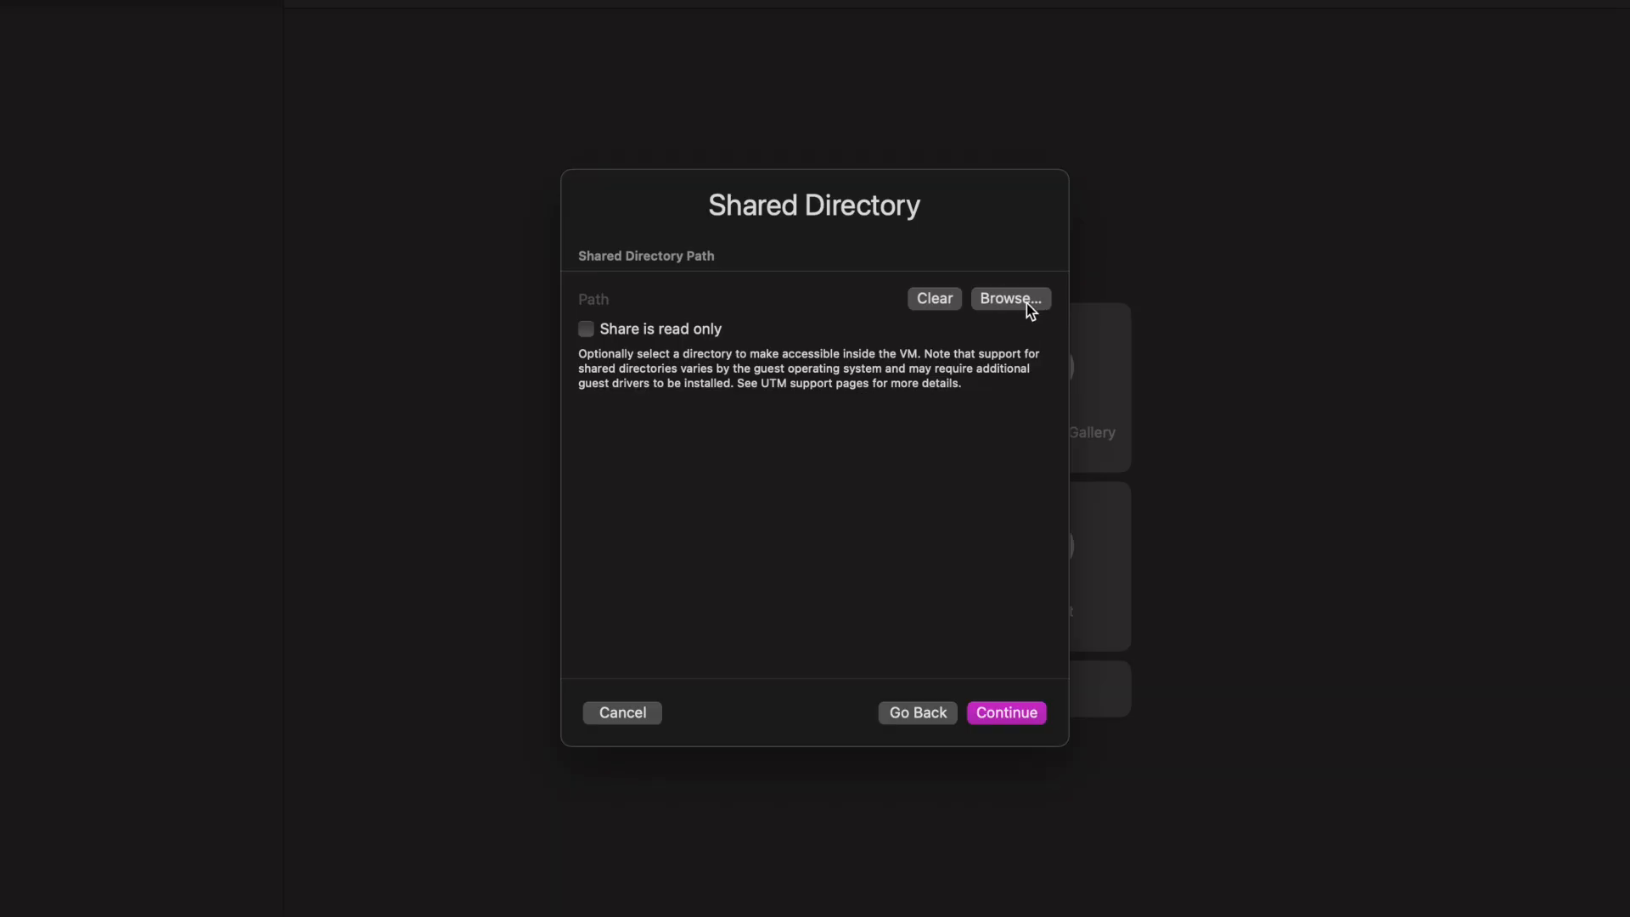
Choose the Desktop folder as the shared directory and continue to the summary.
{"action": "left_click", "coordinate": [1027, 303]}
{"action": "left_click", "coordinate": [448, 310]}
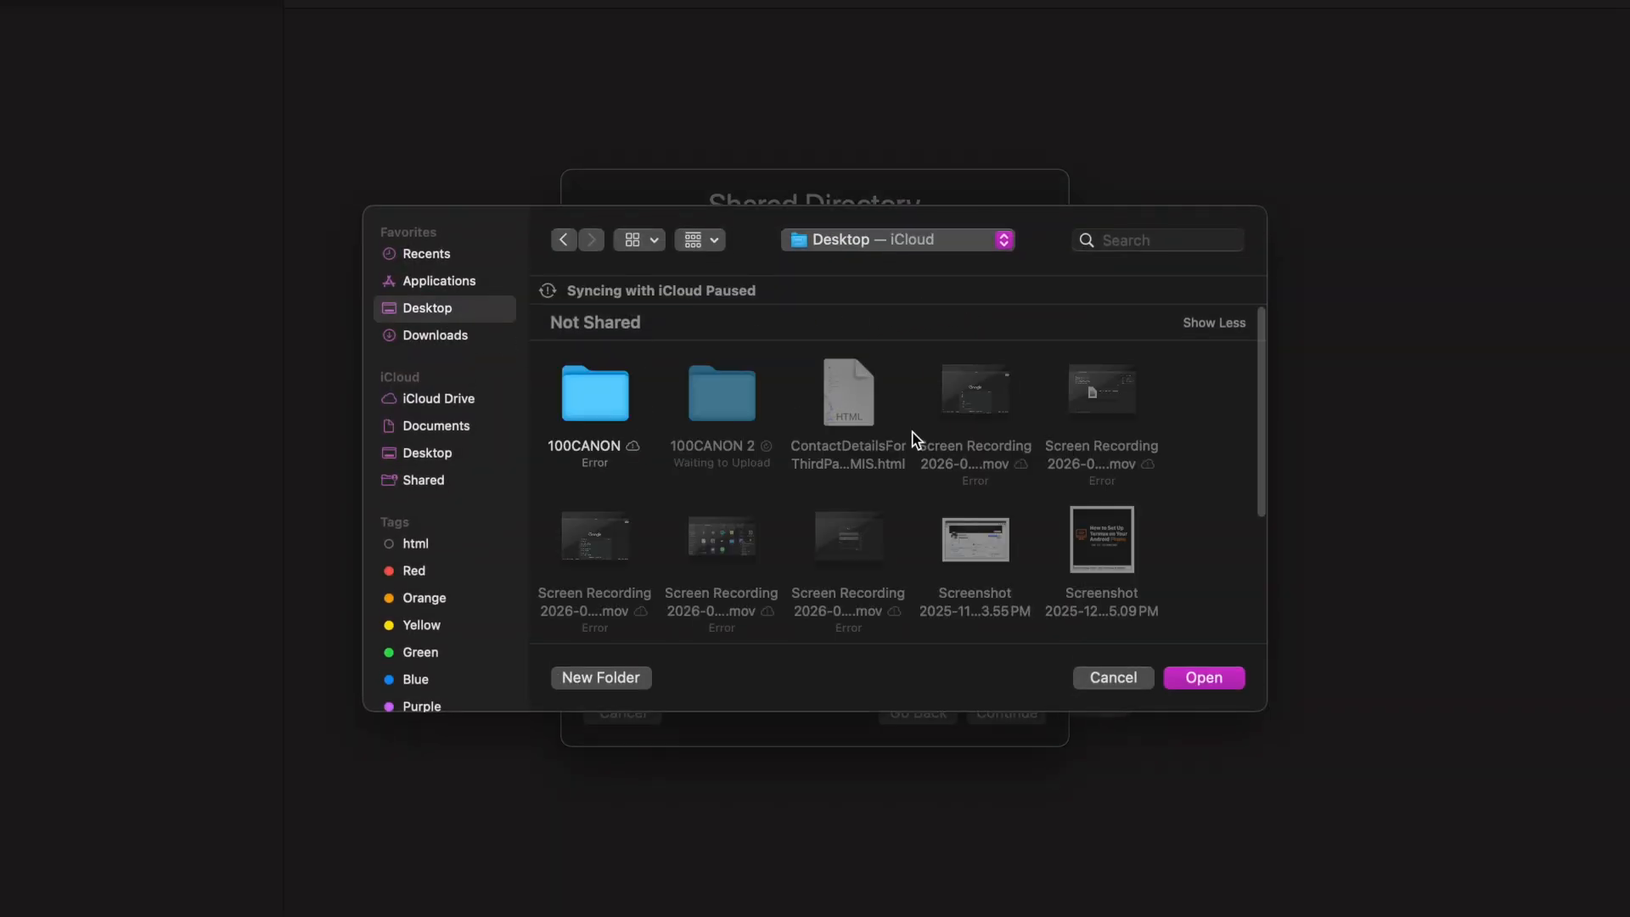
{"action": "left_click", "coordinate": [1230, 678]}
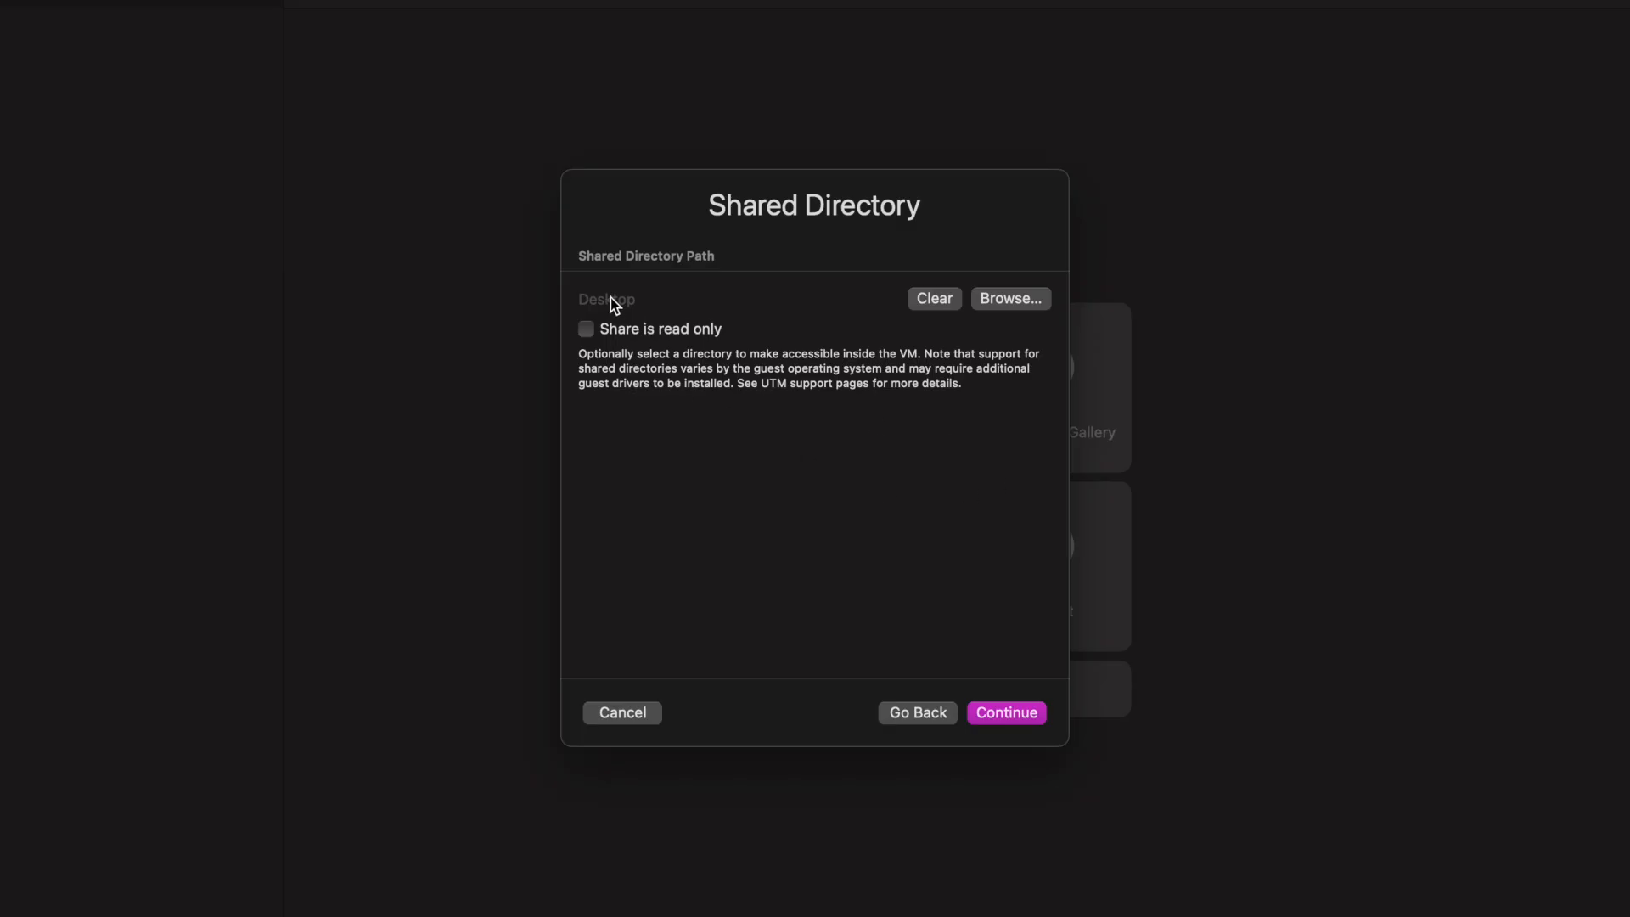
{"action": "left_click", "coordinate": [1018, 715]}
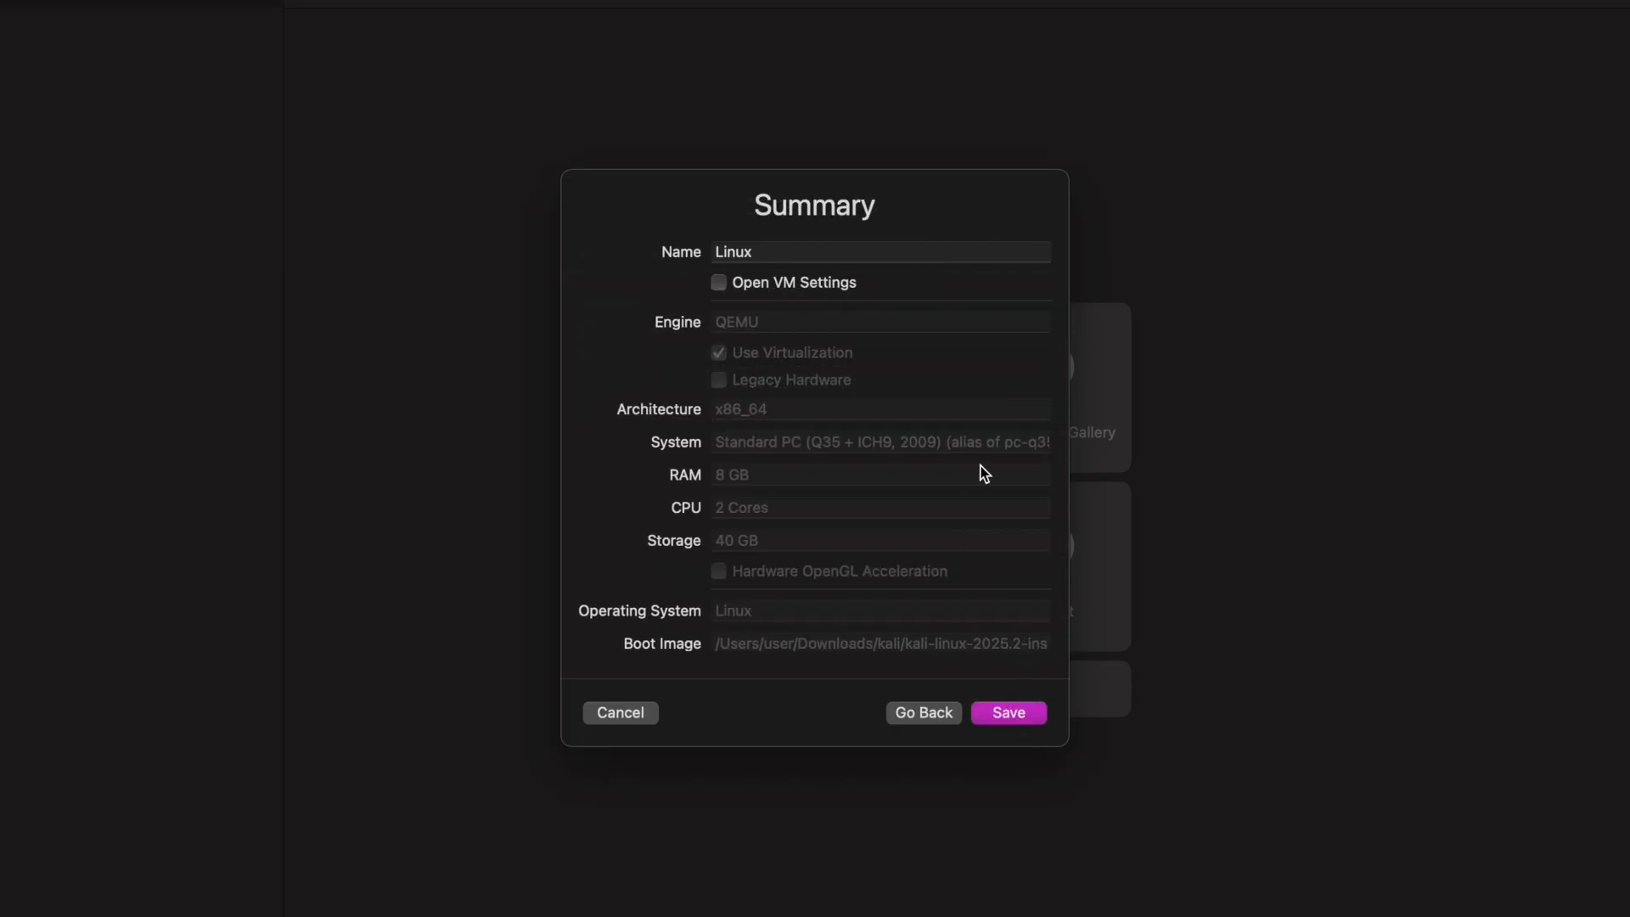
Name the virtual machine "kali Linux", enable Open VM Settings and save it.
{"action": "left_click", "coordinate": [724, 253]}
{"action": "key", "text": "Left"}
{"action": "type", "text": "kali"}
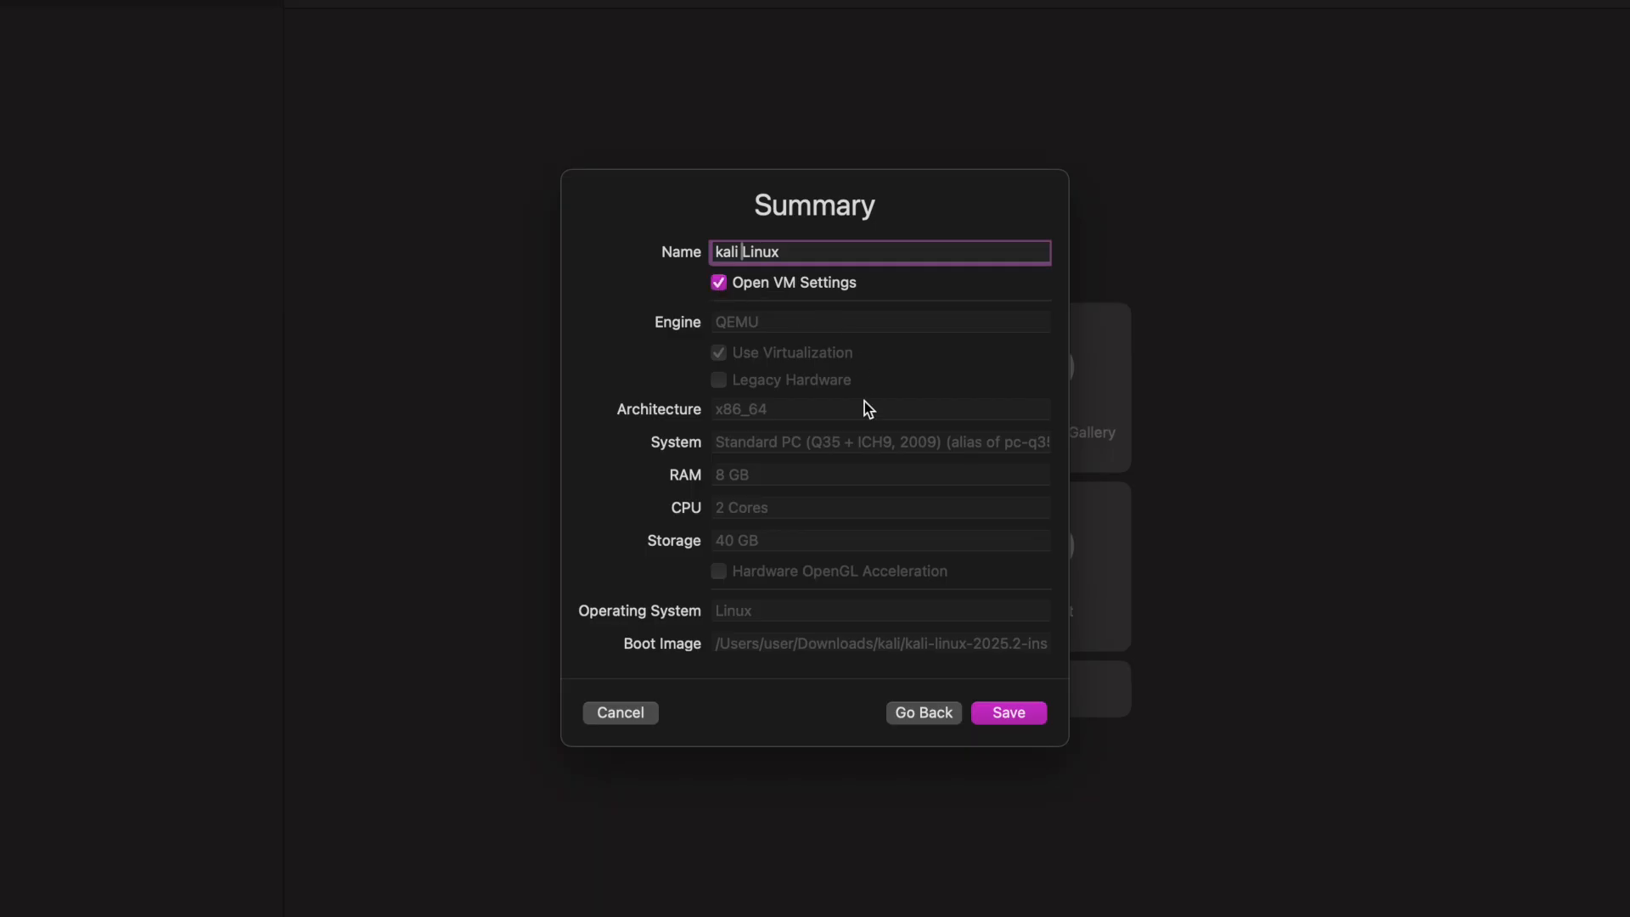
{"action": "scroll", "coordinate": [829, 553], "scroll_direction": "down", "scroll_amount": 5}
{"action": "scroll", "coordinate": [949, 630], "scroll_direction": "up", "scroll_amount": 8}
{"action": "left_click", "coordinate": [1010, 712]}
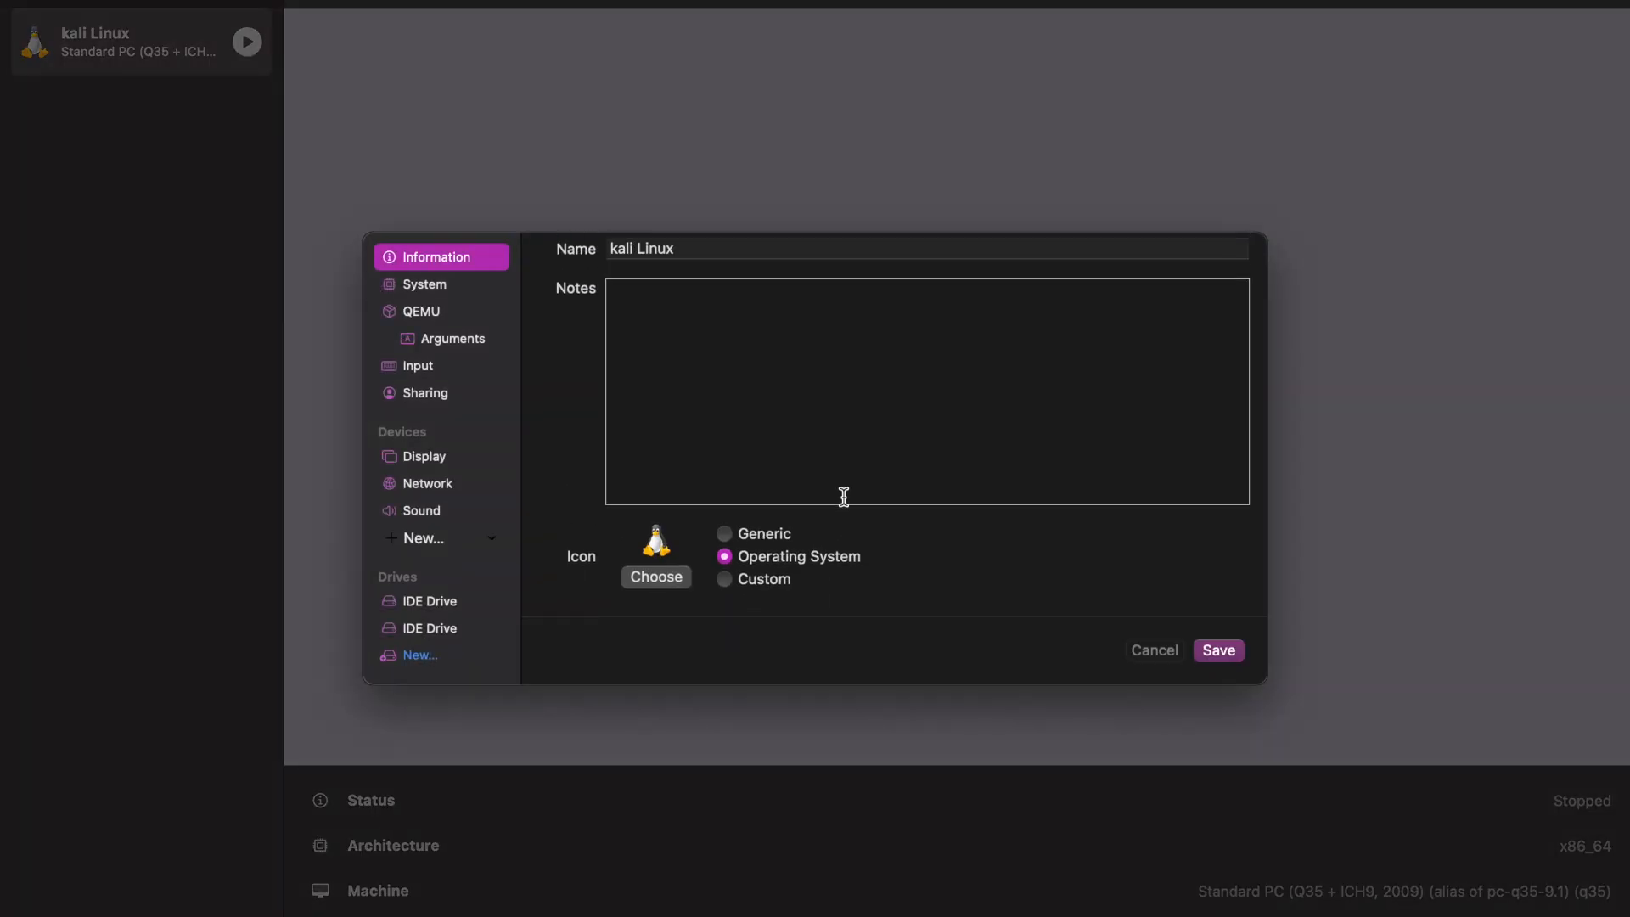
Review the virtual machine's System, QEMU, Arguments, Input and first IDE Drive settings, and save them as they are.
{"action": "left_click", "coordinate": [480, 289]}
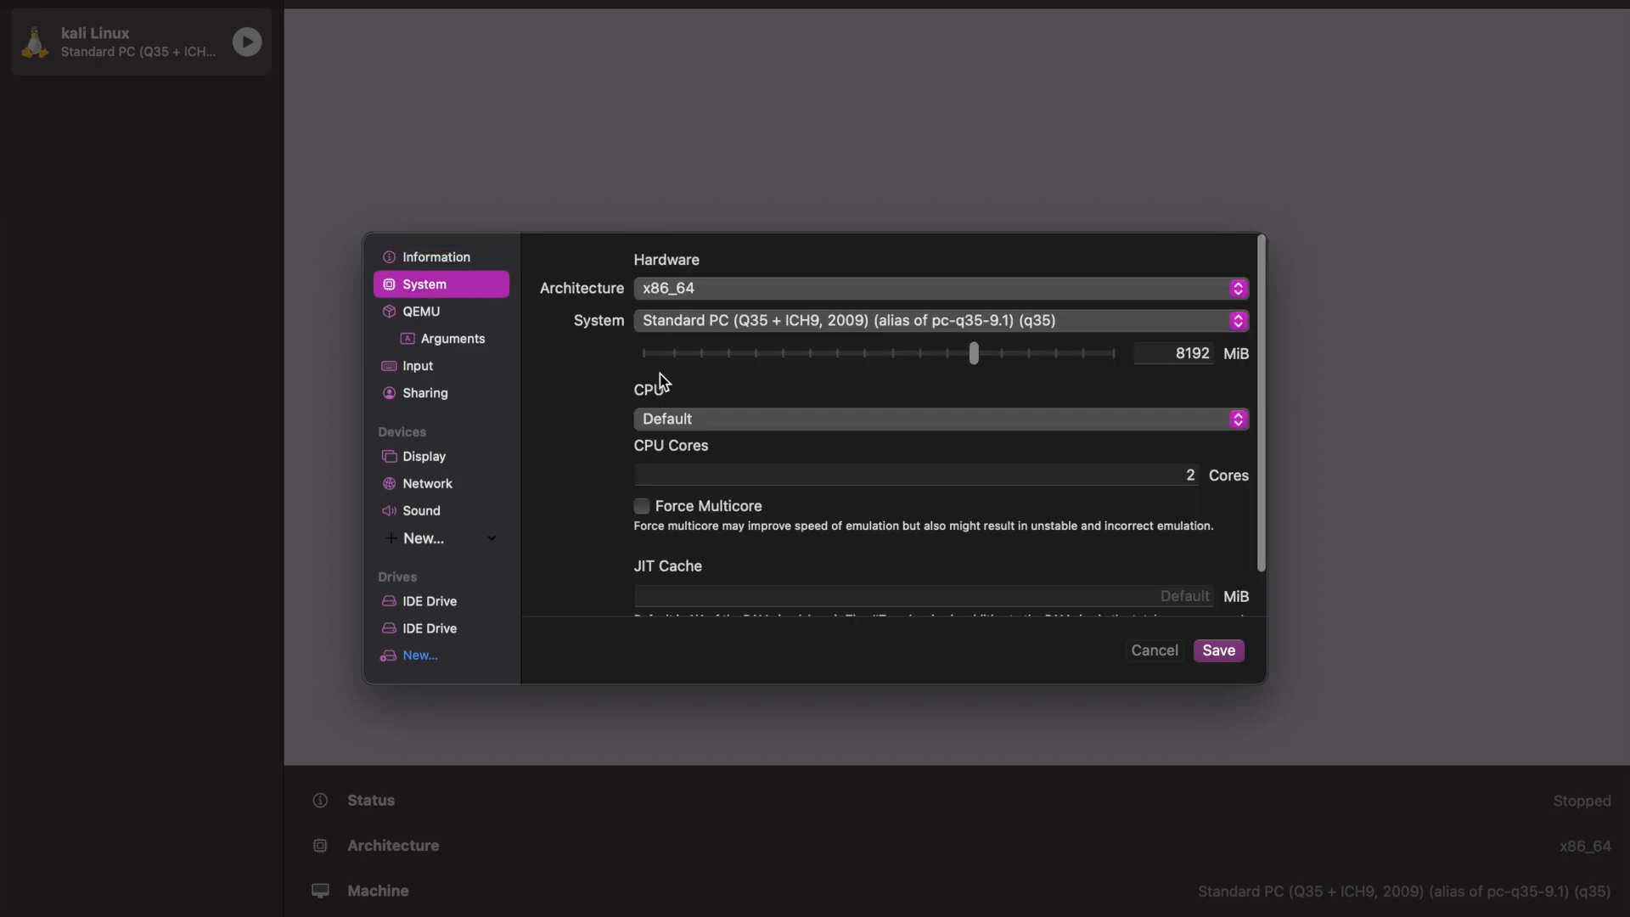
{"action": "scroll", "coordinate": [659, 374], "scroll_direction": "down", "scroll_amount": 2}
{"action": "left_click", "coordinate": [466, 311]}
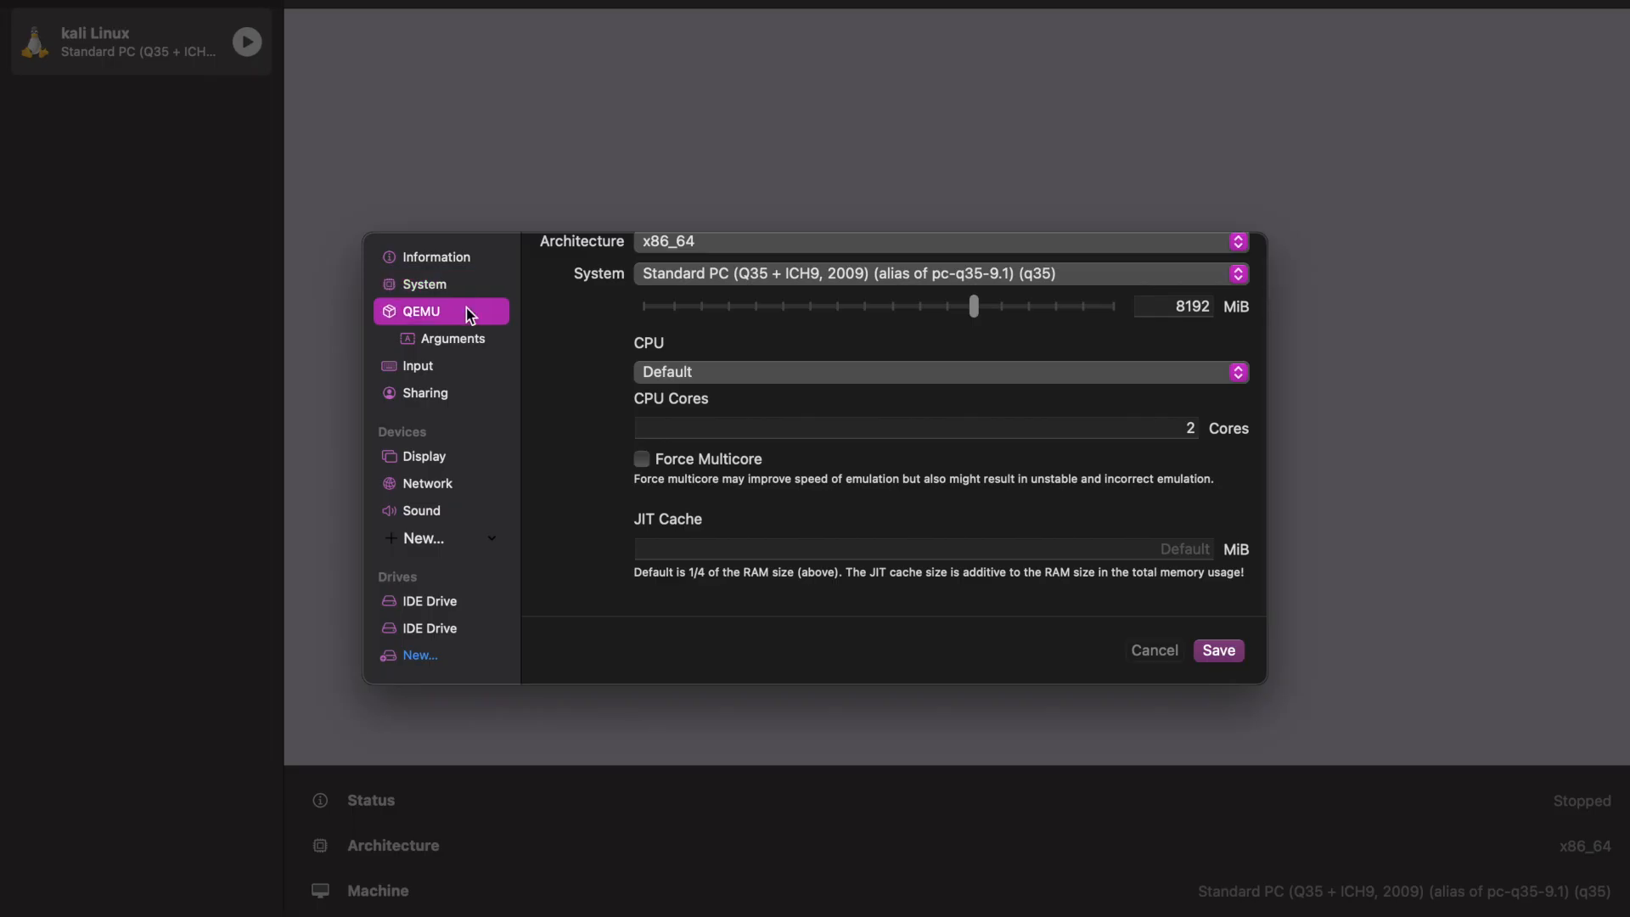
{"action": "scroll", "coordinate": [666, 443], "scroll_direction": "down", "scroll_amount": 3}
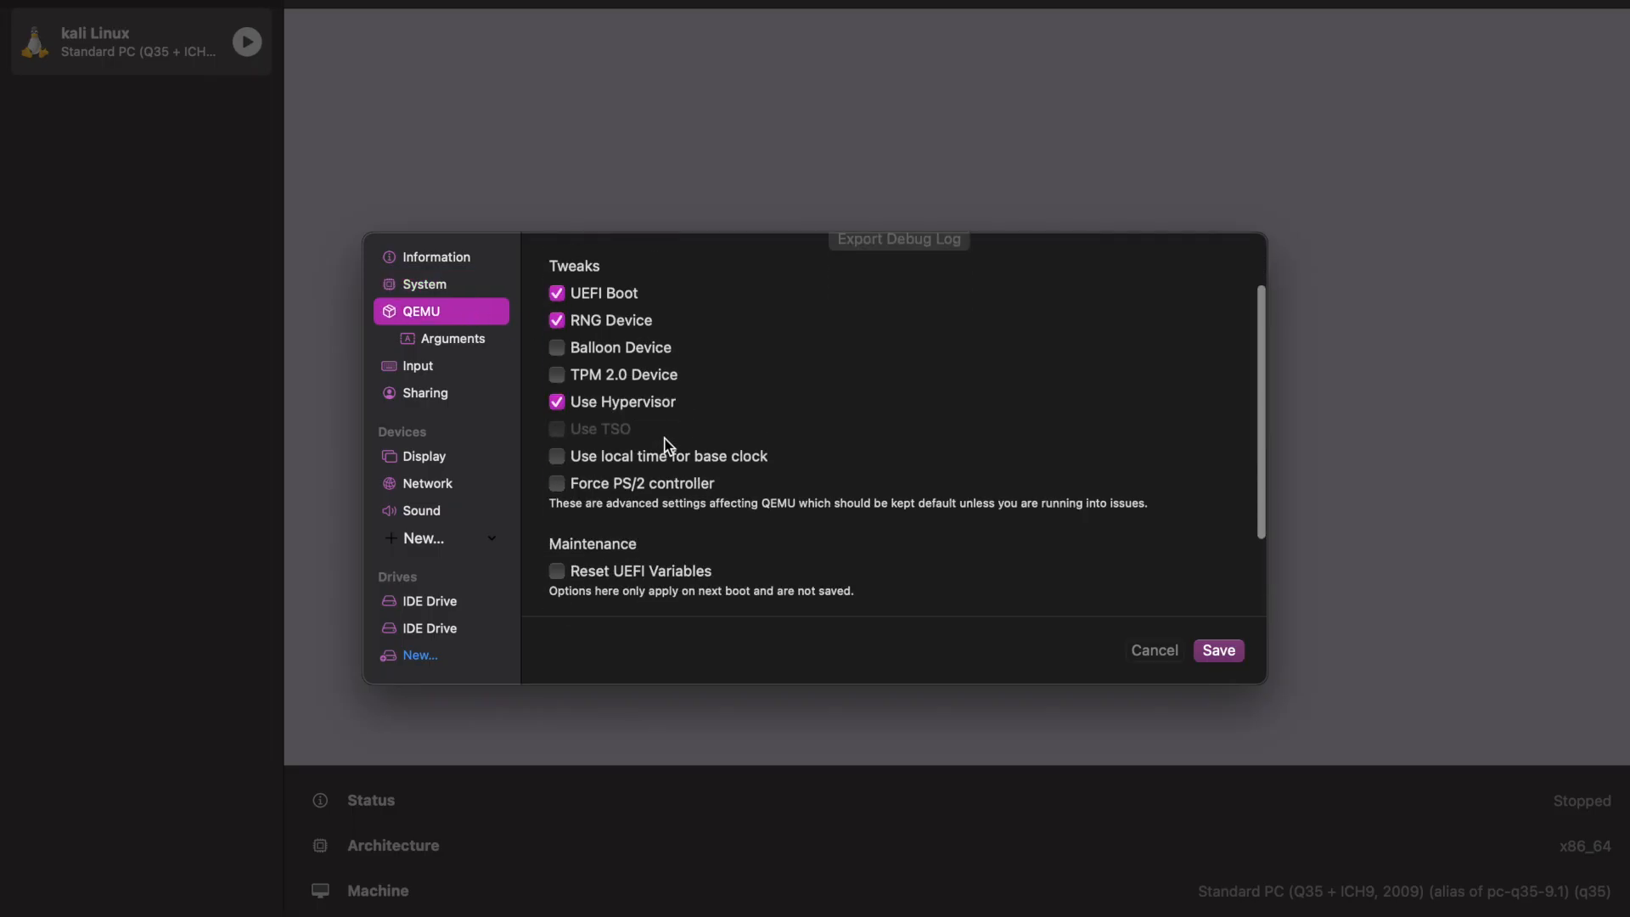
{"action": "left_click", "coordinate": [476, 344]}
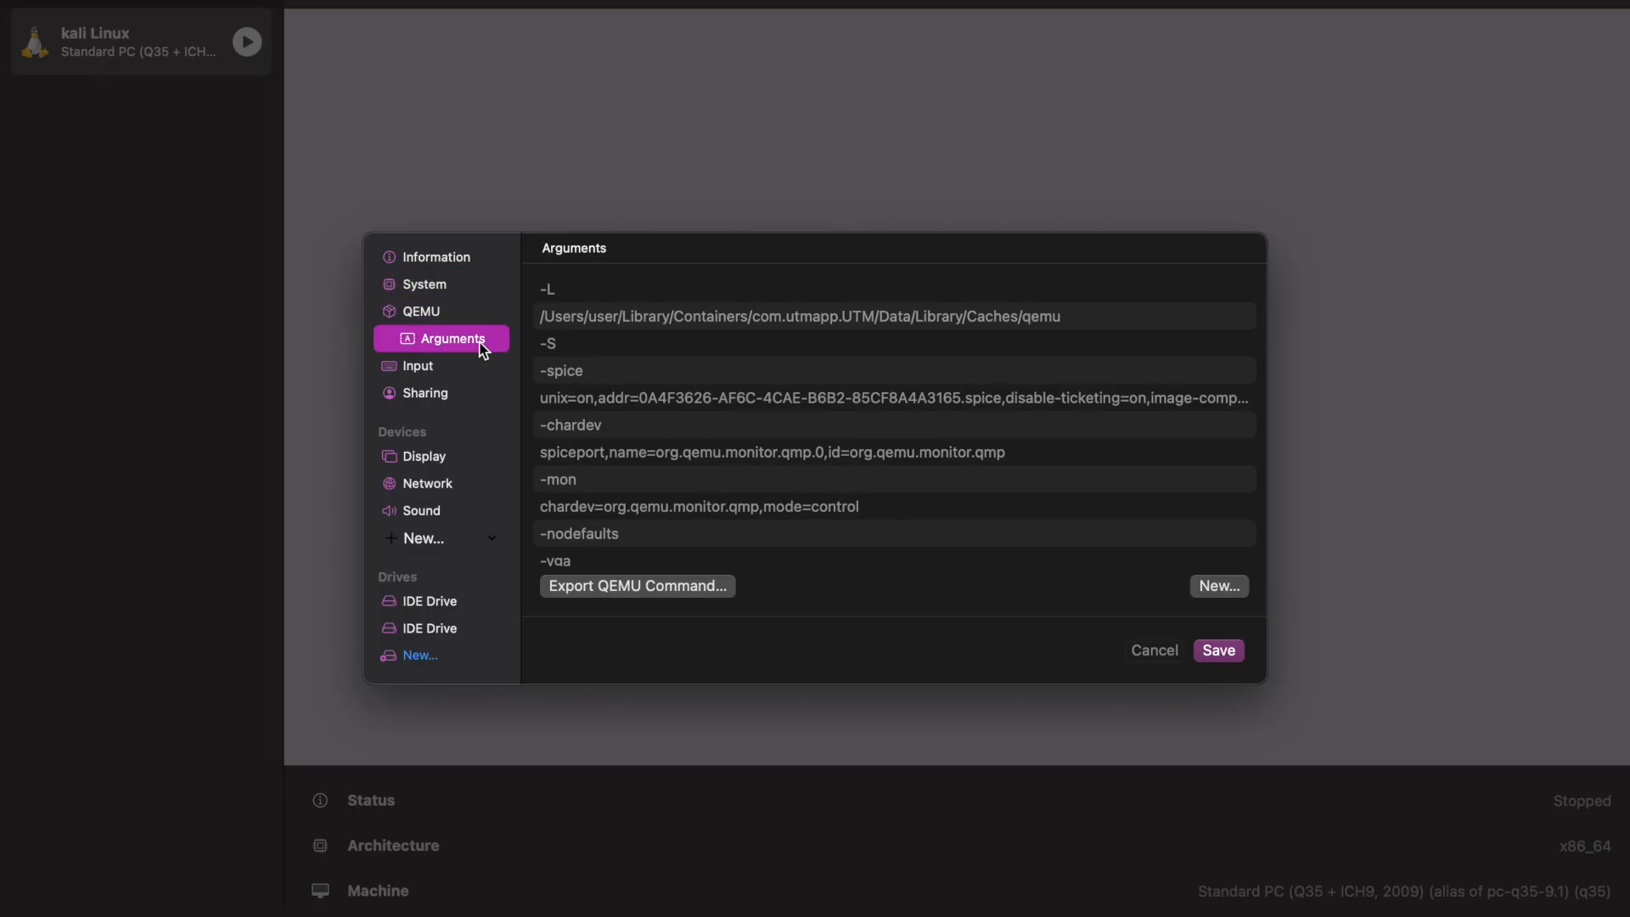
{"action": "left_click", "coordinate": [457, 366]}
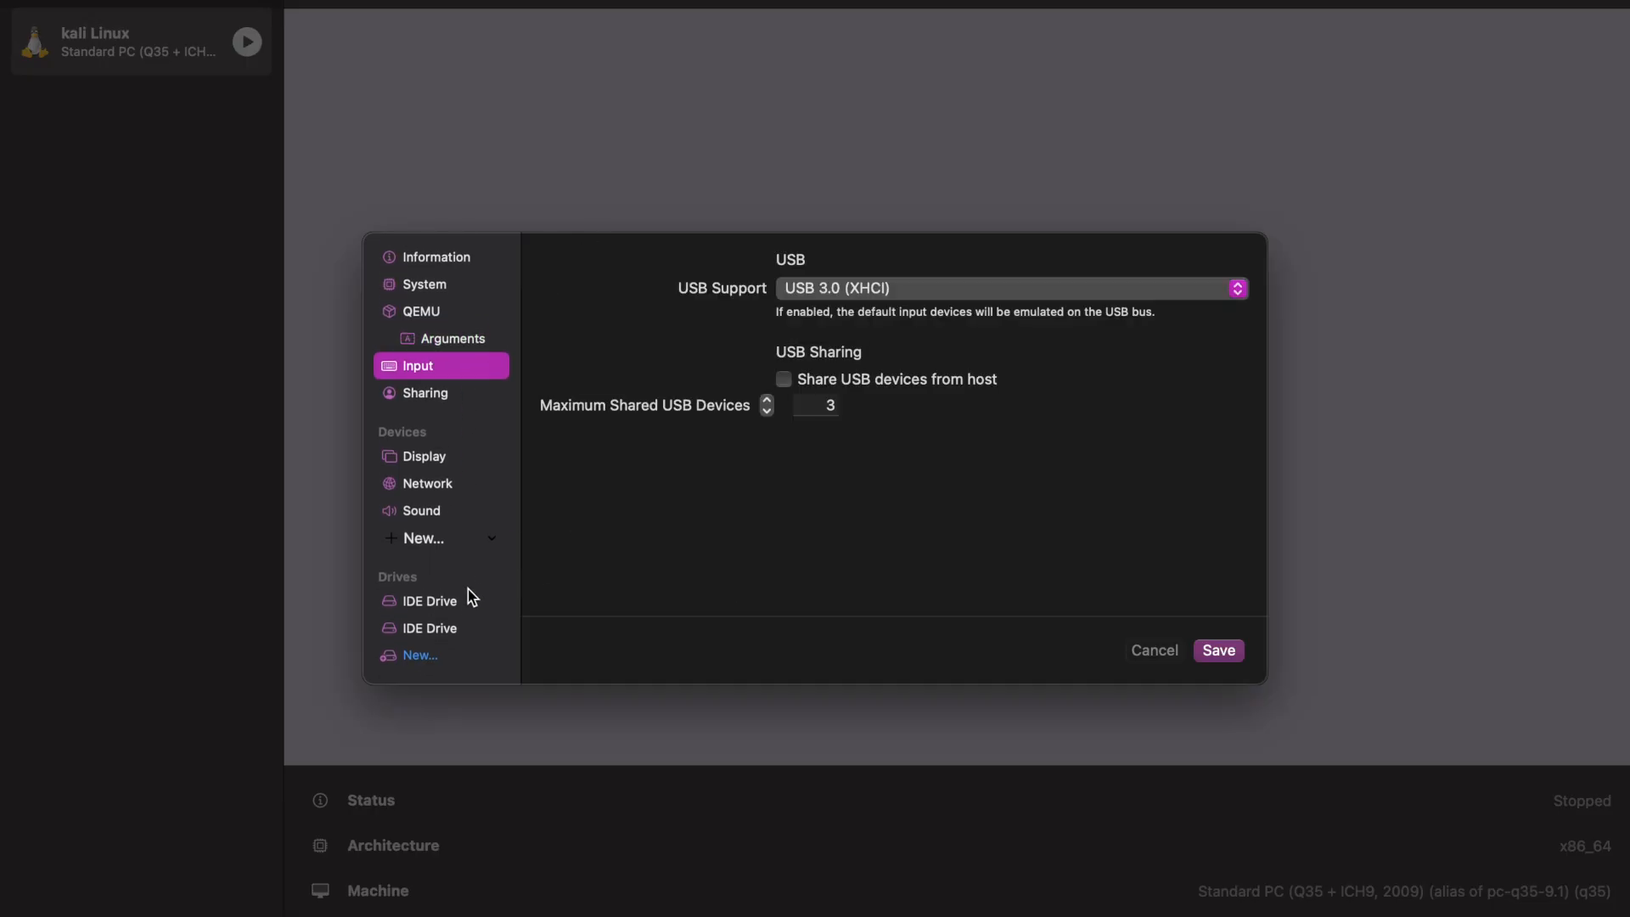
{"action": "left_click", "coordinate": [466, 611]}
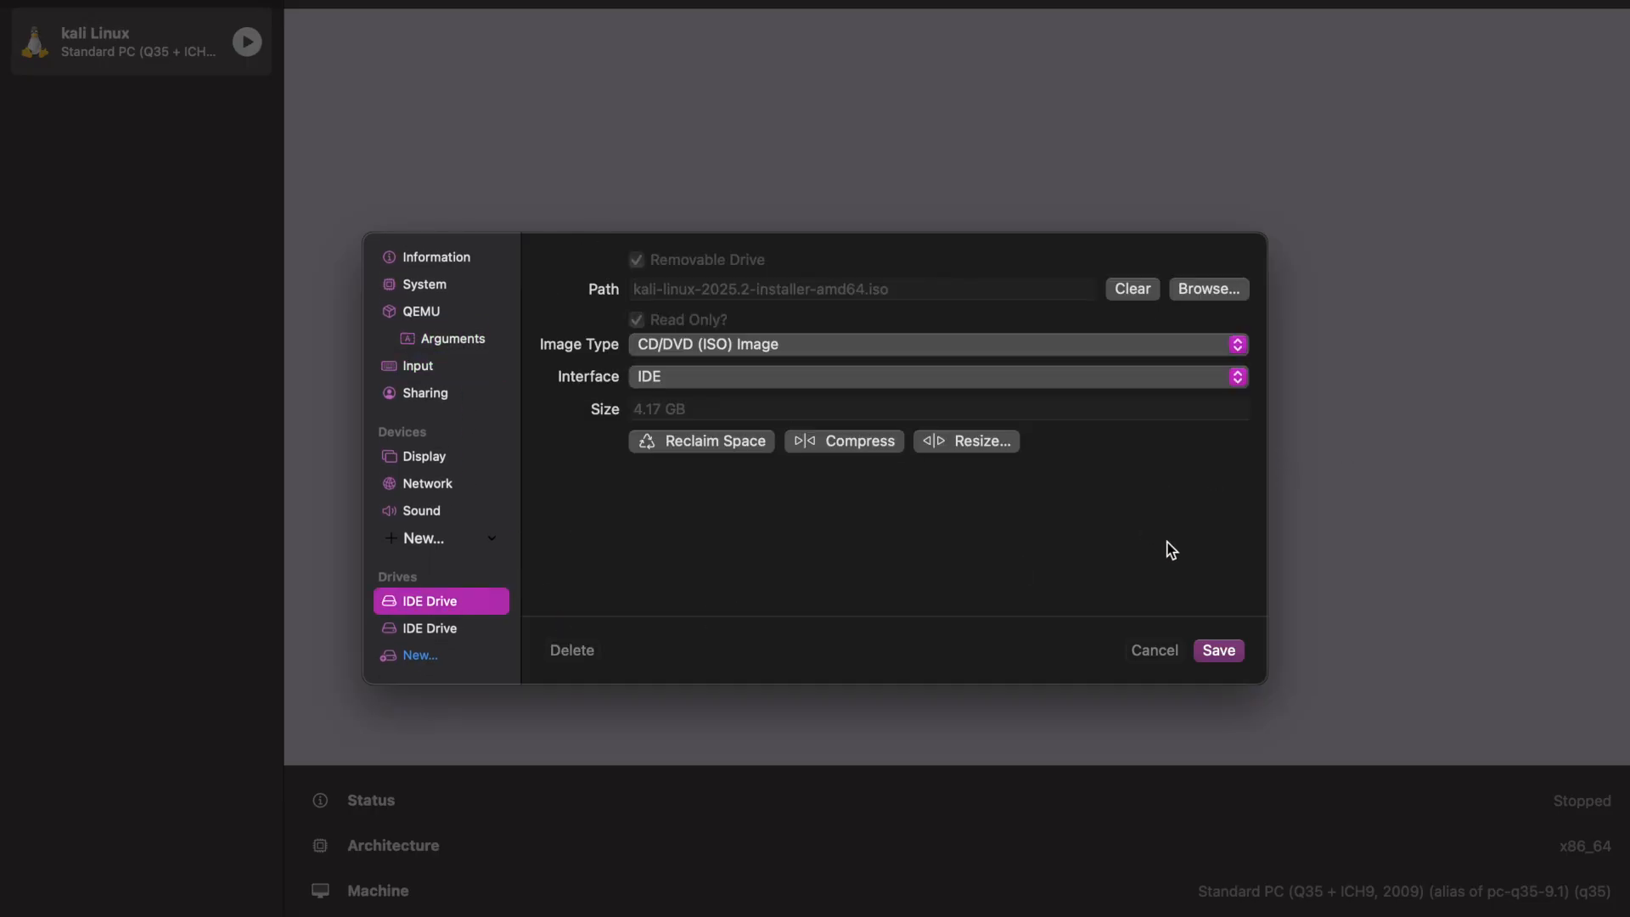
{"action": "left_click", "coordinate": [1219, 650]}
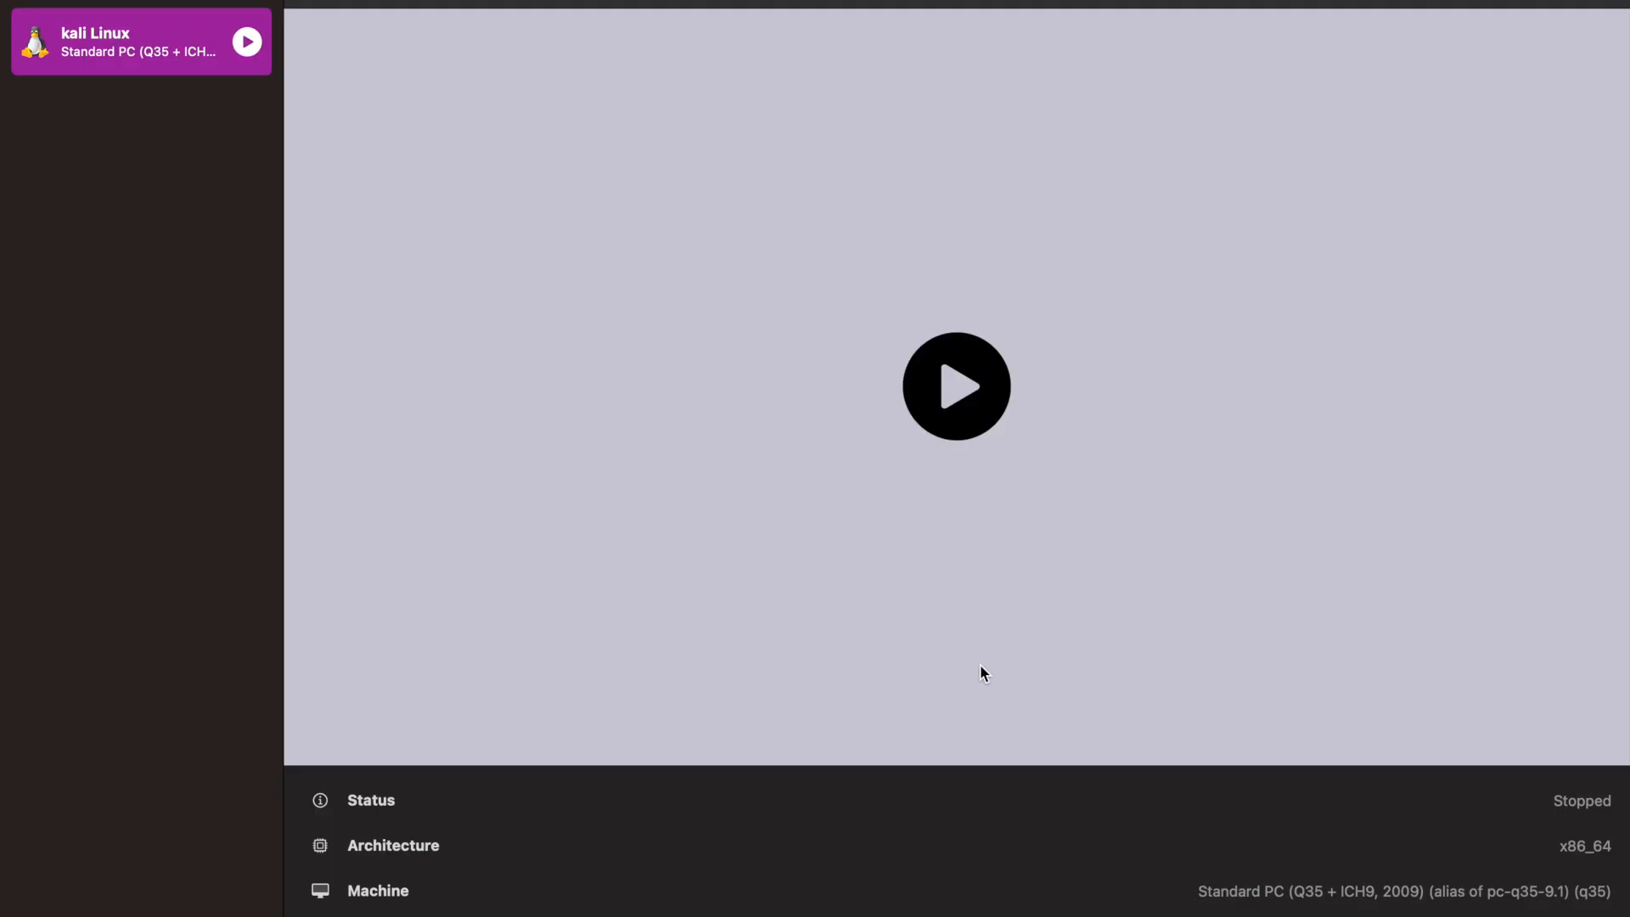
Start the kali Linux virtual machine and launch Graphical install from its boot menu.
{"action": "scroll", "coordinate": [789, 800], "scroll_direction": "down", "scroll_amount": 3}
{"action": "left_click", "coordinate": [964, 393]}
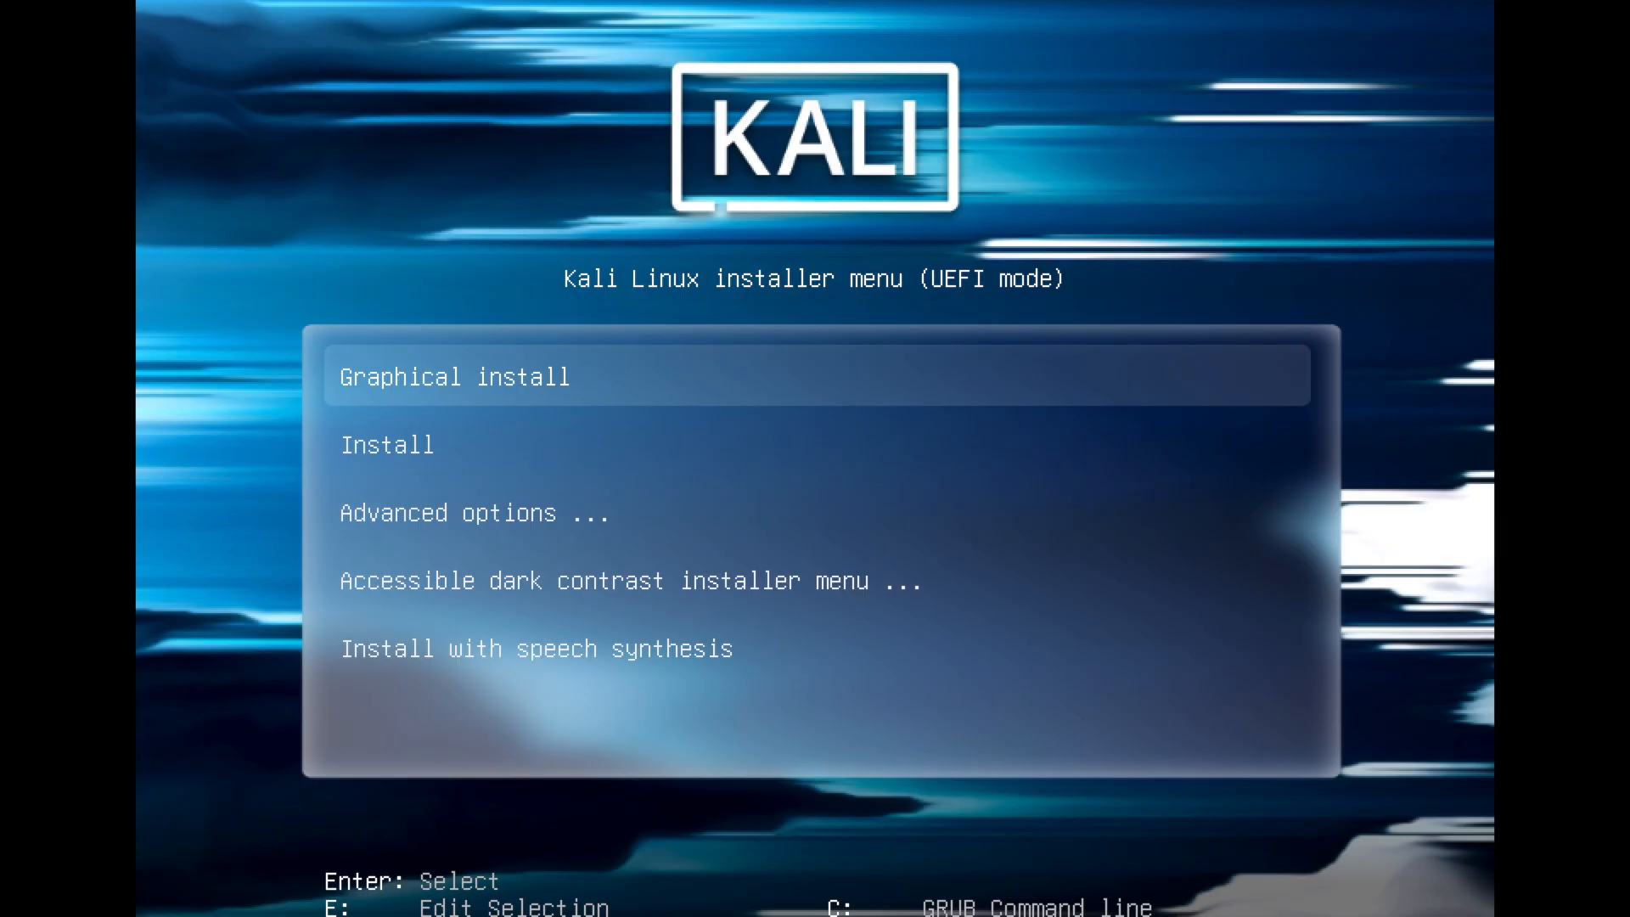
{"action": "key", "text": "Down"}
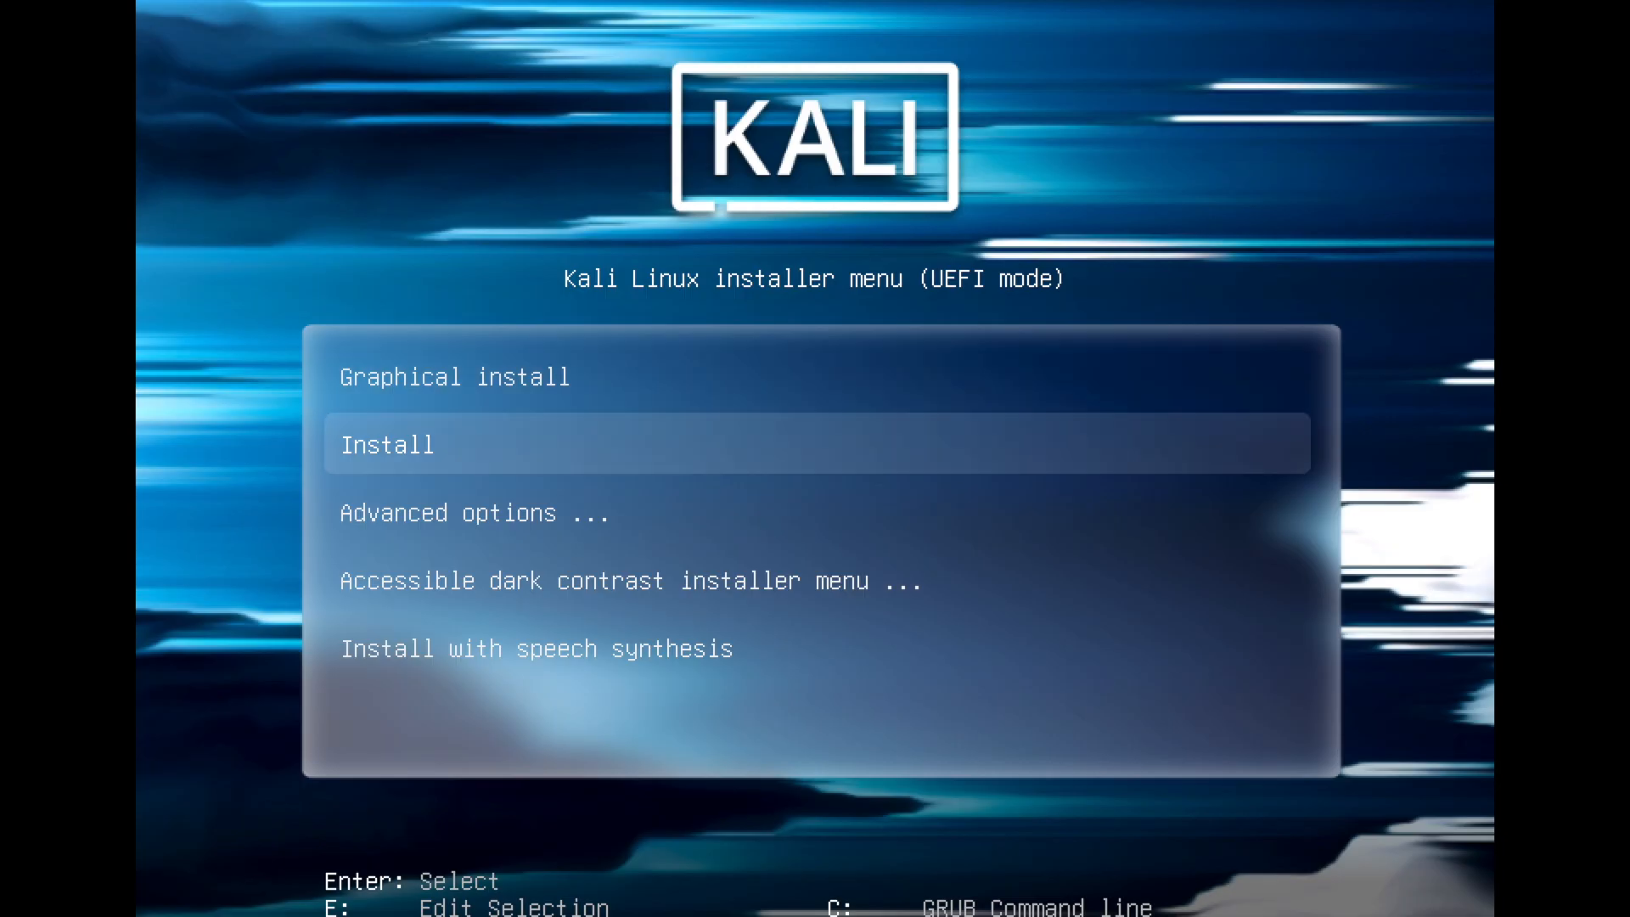
{"action": "key", "text": "Up"}
{"action": "key", "text": "Down"}
{"action": "key", "text": "Down"}
{"action": "key", "text": "Down"}
{"action": "key", "text": "Down"}
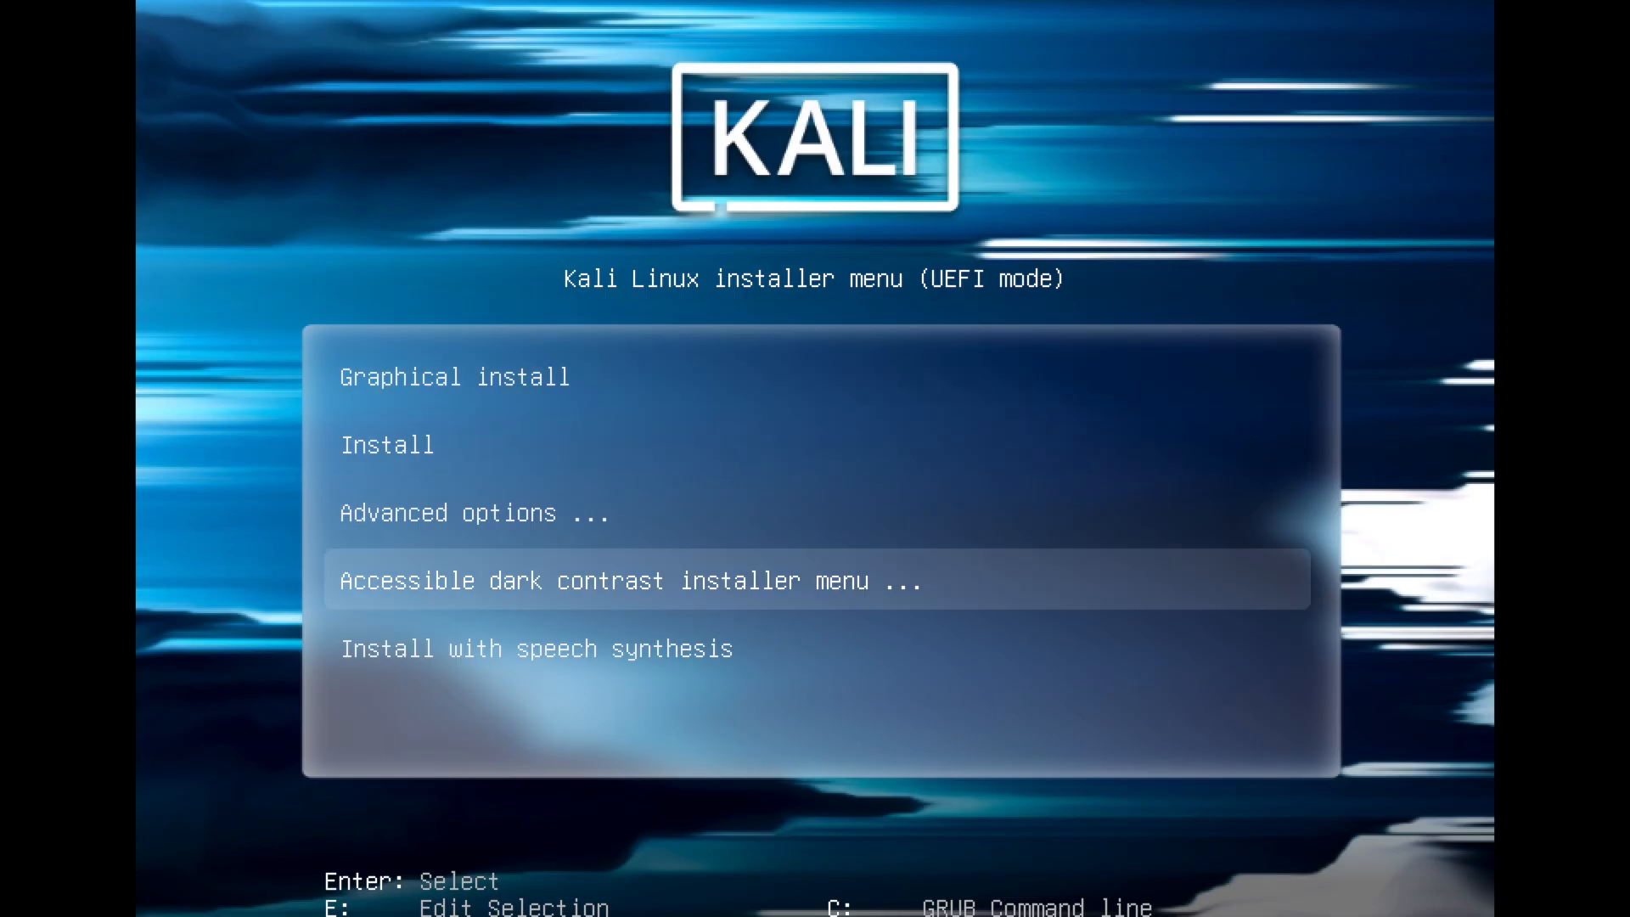
{"action": "key", "text": "Up"}
{"action": "key", "text": "Up"}
{"action": "key", "text": "Up"}
{"action": "key", "text": "Up"}
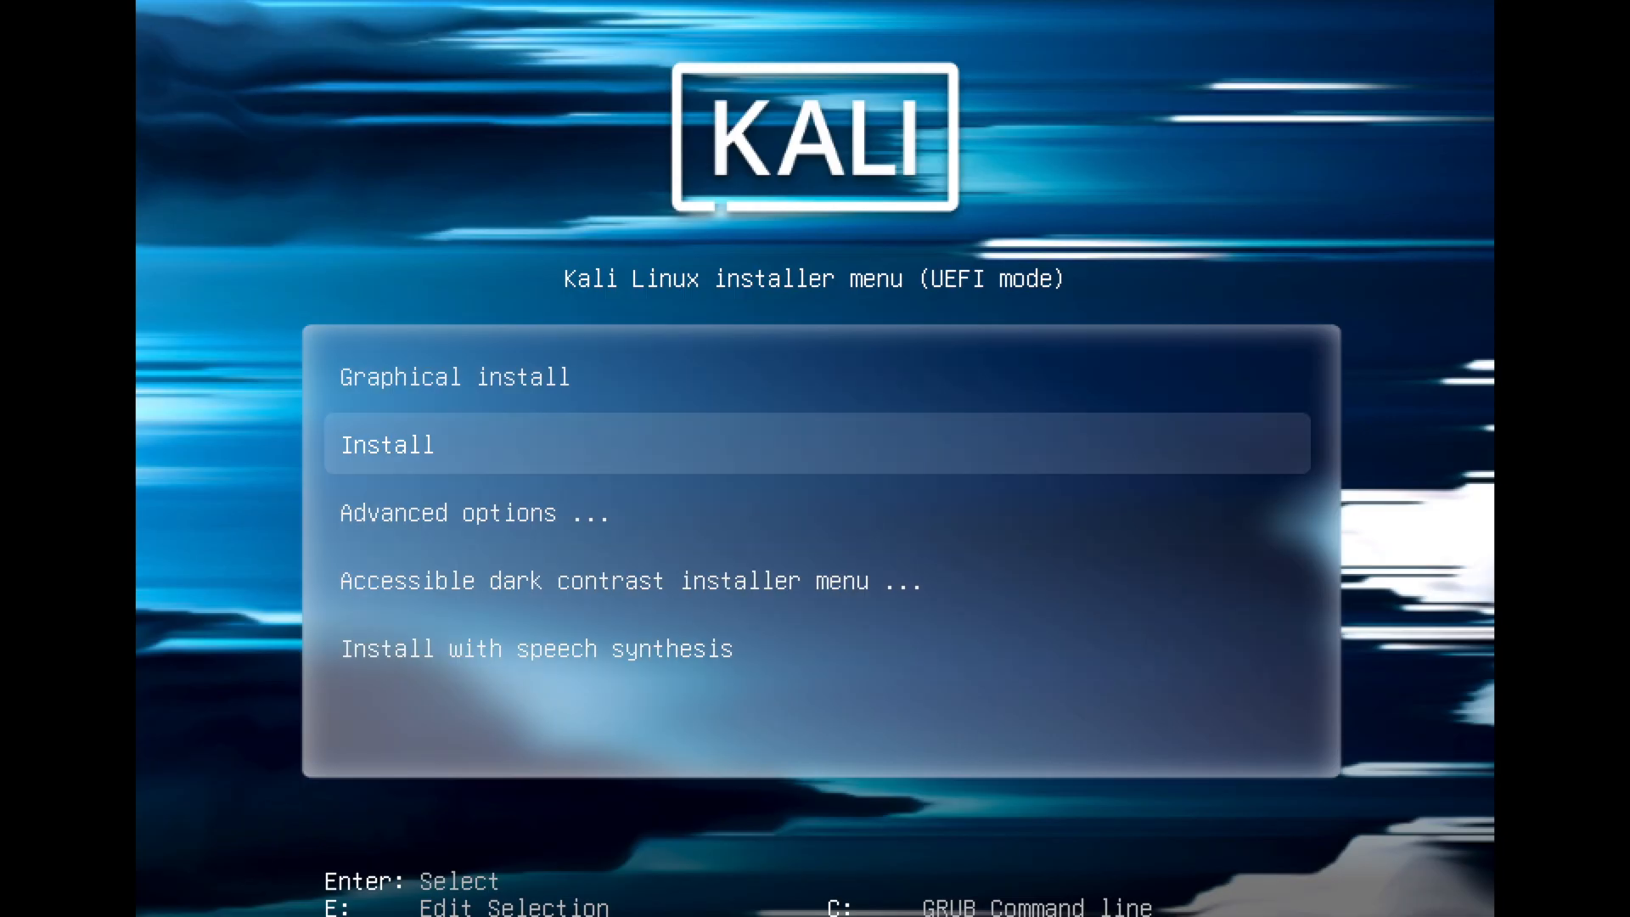
{"action": "key", "text": "Return"}
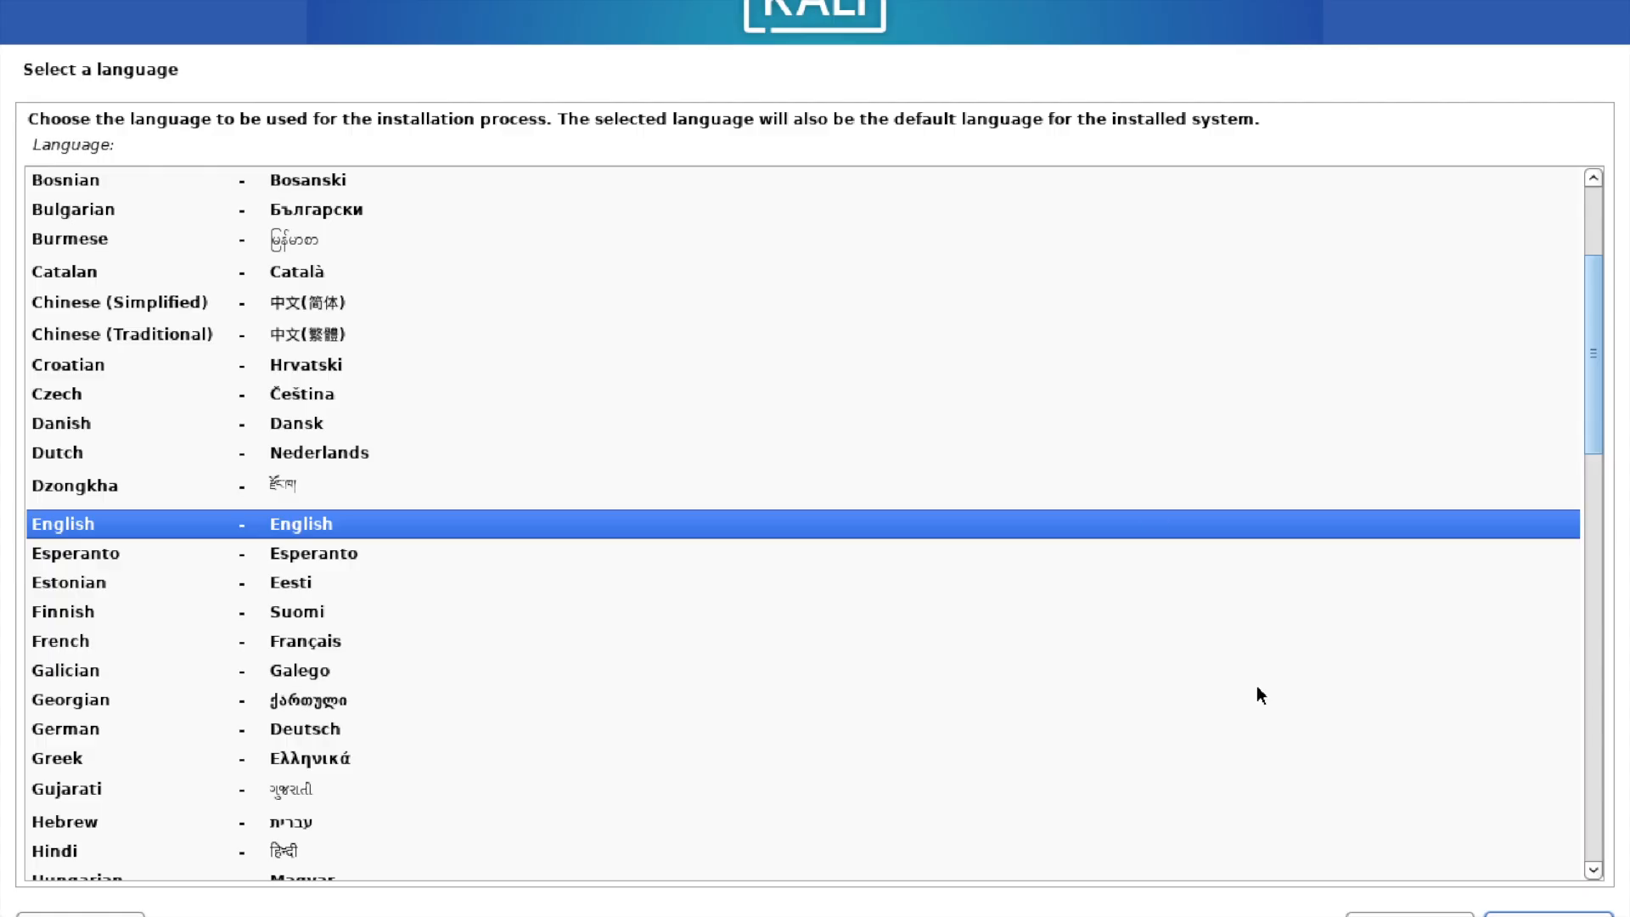
Accept English as the installation language, United States as the location and American English as the keymap.
{"action": "key", "text": "Return"}
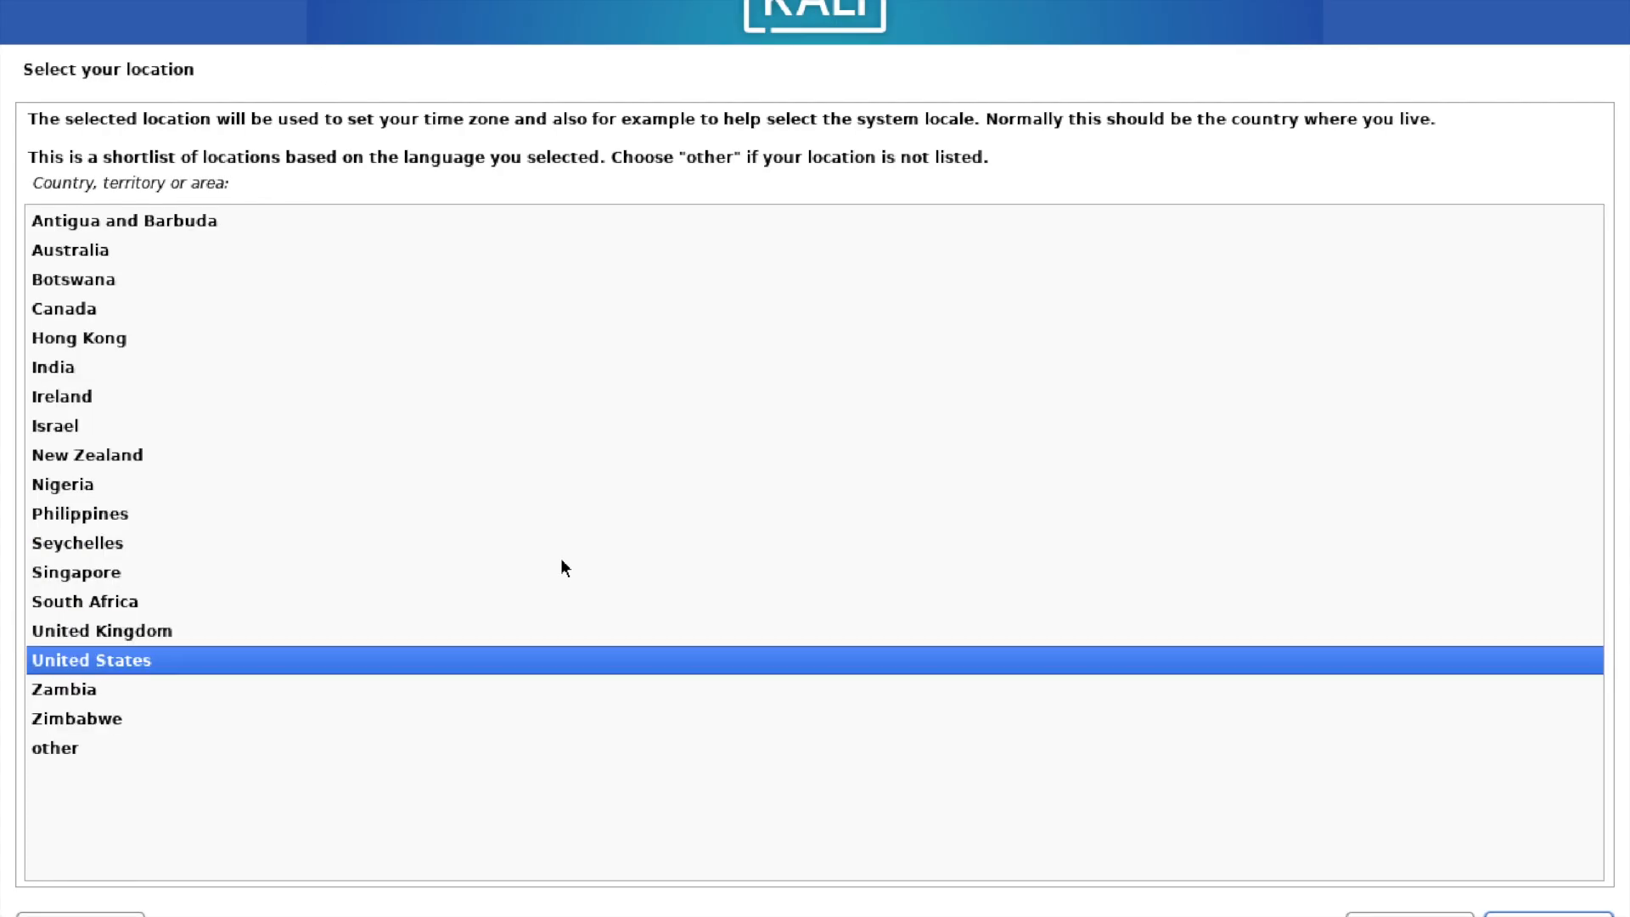
{"action": "key", "text": "Up"}
{"action": "key", "text": "Down"}
{"action": "key", "text": "Return"}
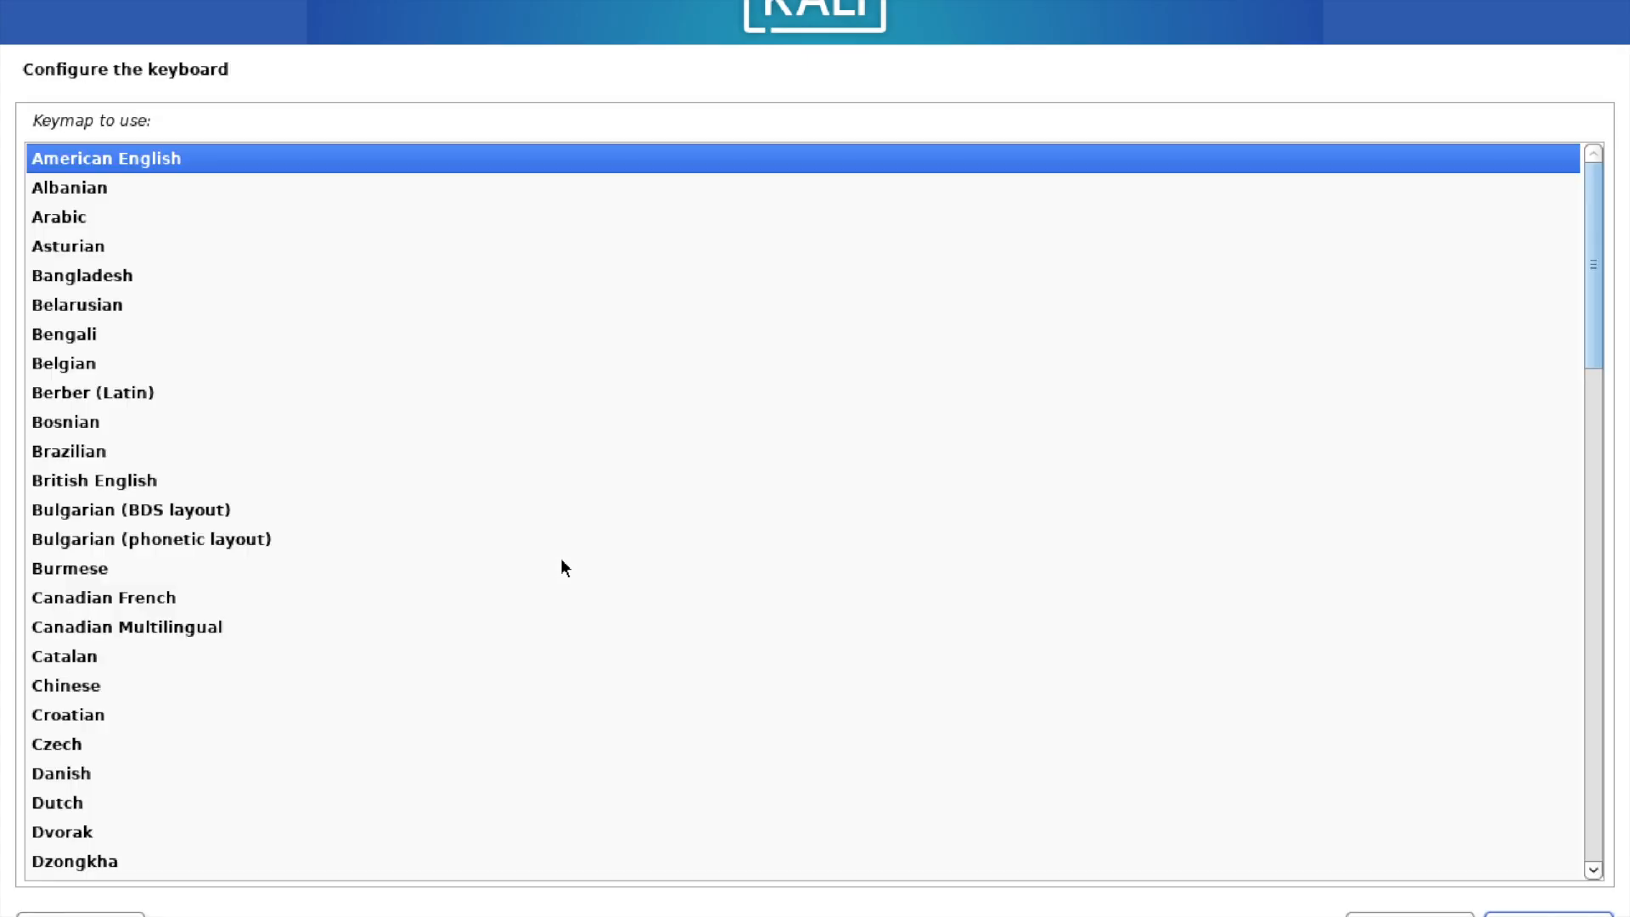
{"action": "key", "text": "Return"}
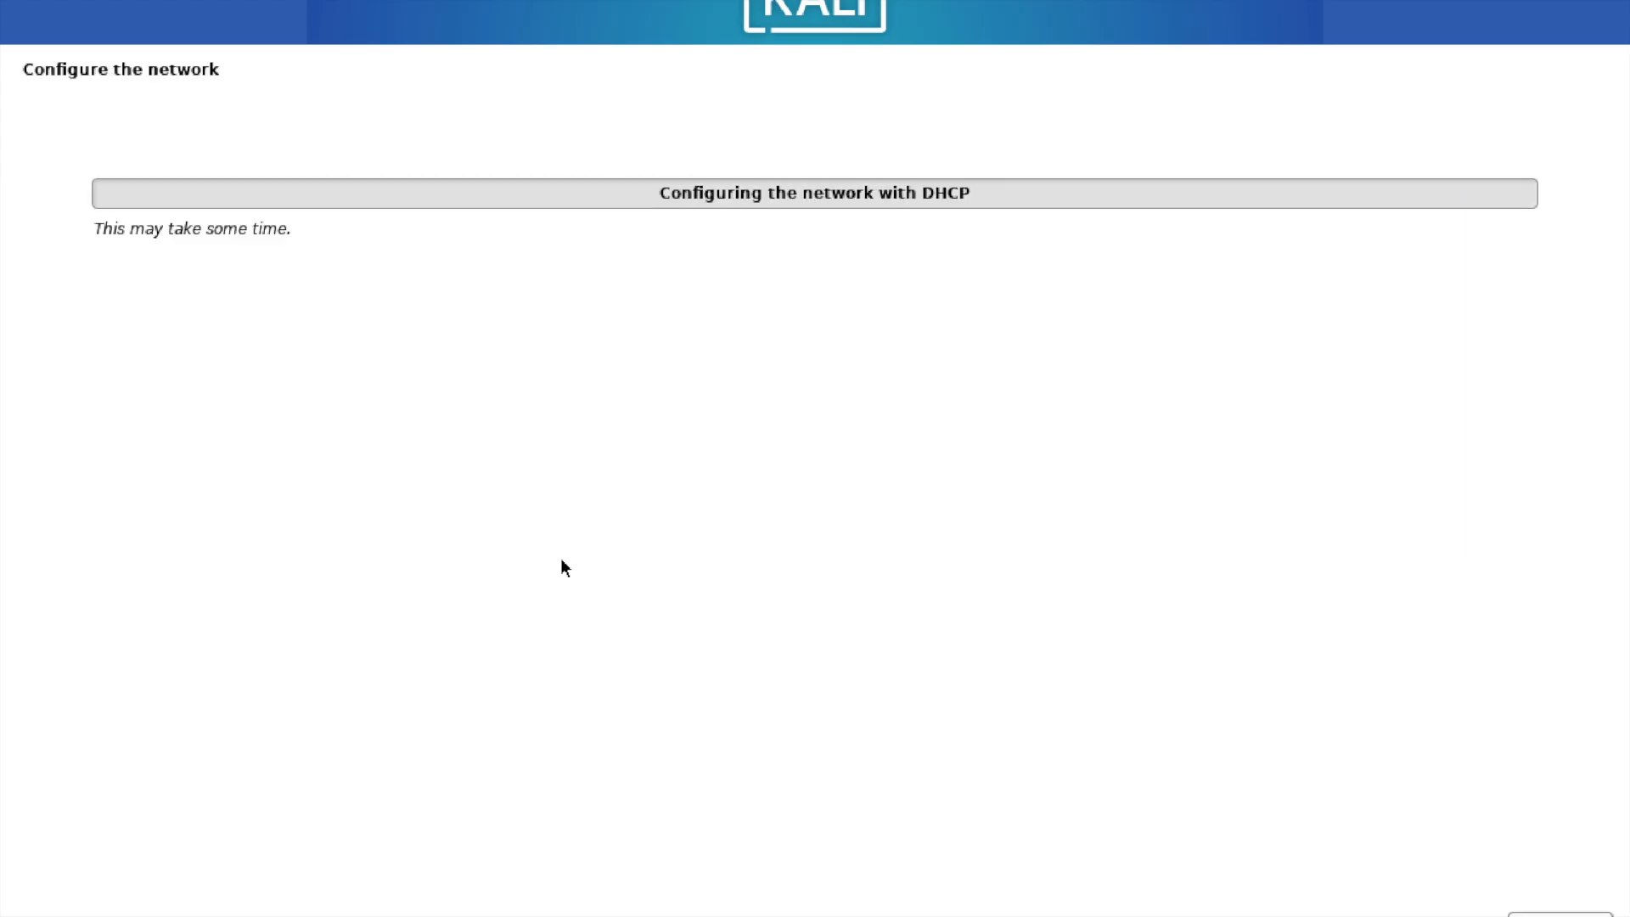
Try to set the system's hostname to "kali".
{"action": "key", "text": "BackSpace"}
{"action": "type", "text": "kali linux"}
{"action": "key", "text": "BackSpace"}
{"action": "key", "text": "BackSpace"}
{"action": "key", "text": "BackSpace"}
{"action": "key", "text": "BackSpace"}
{"action": "key", "text": "BackSpace"}
{"action": "key", "text": "Return"}
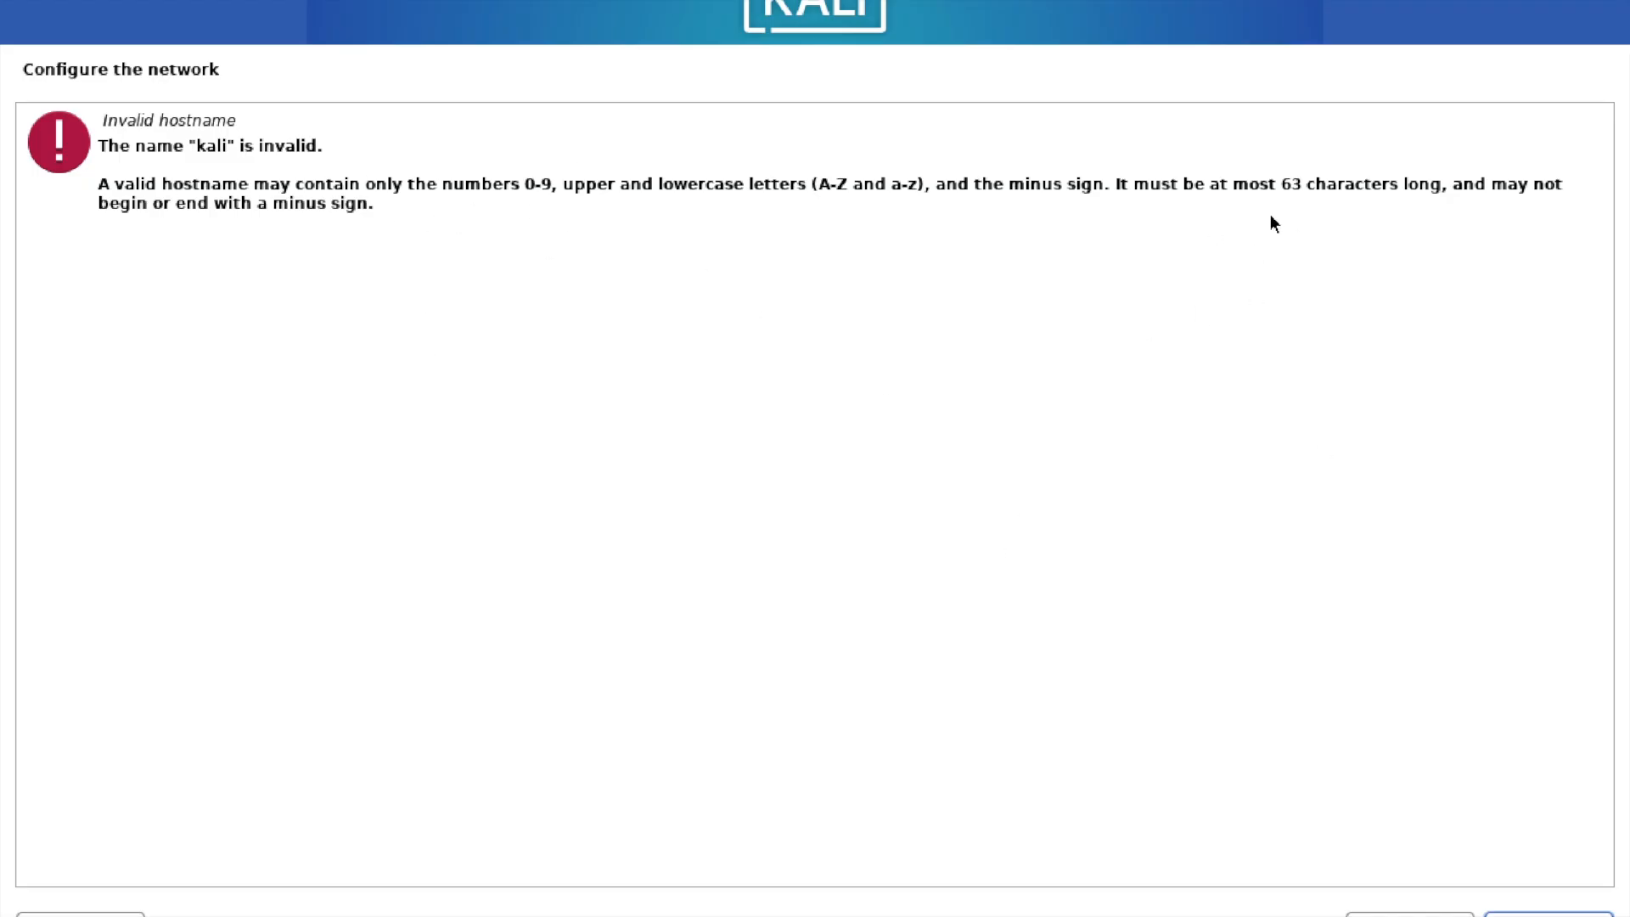
Return to the hostname entry, enter "linux" there, and set the domain name to "kali".
{"action": "key", "text": "Return"}
{"action": "type", "text": "linux"}
{"action": "key", "text": "Return"}
{"action": "type", "text": "kali"}
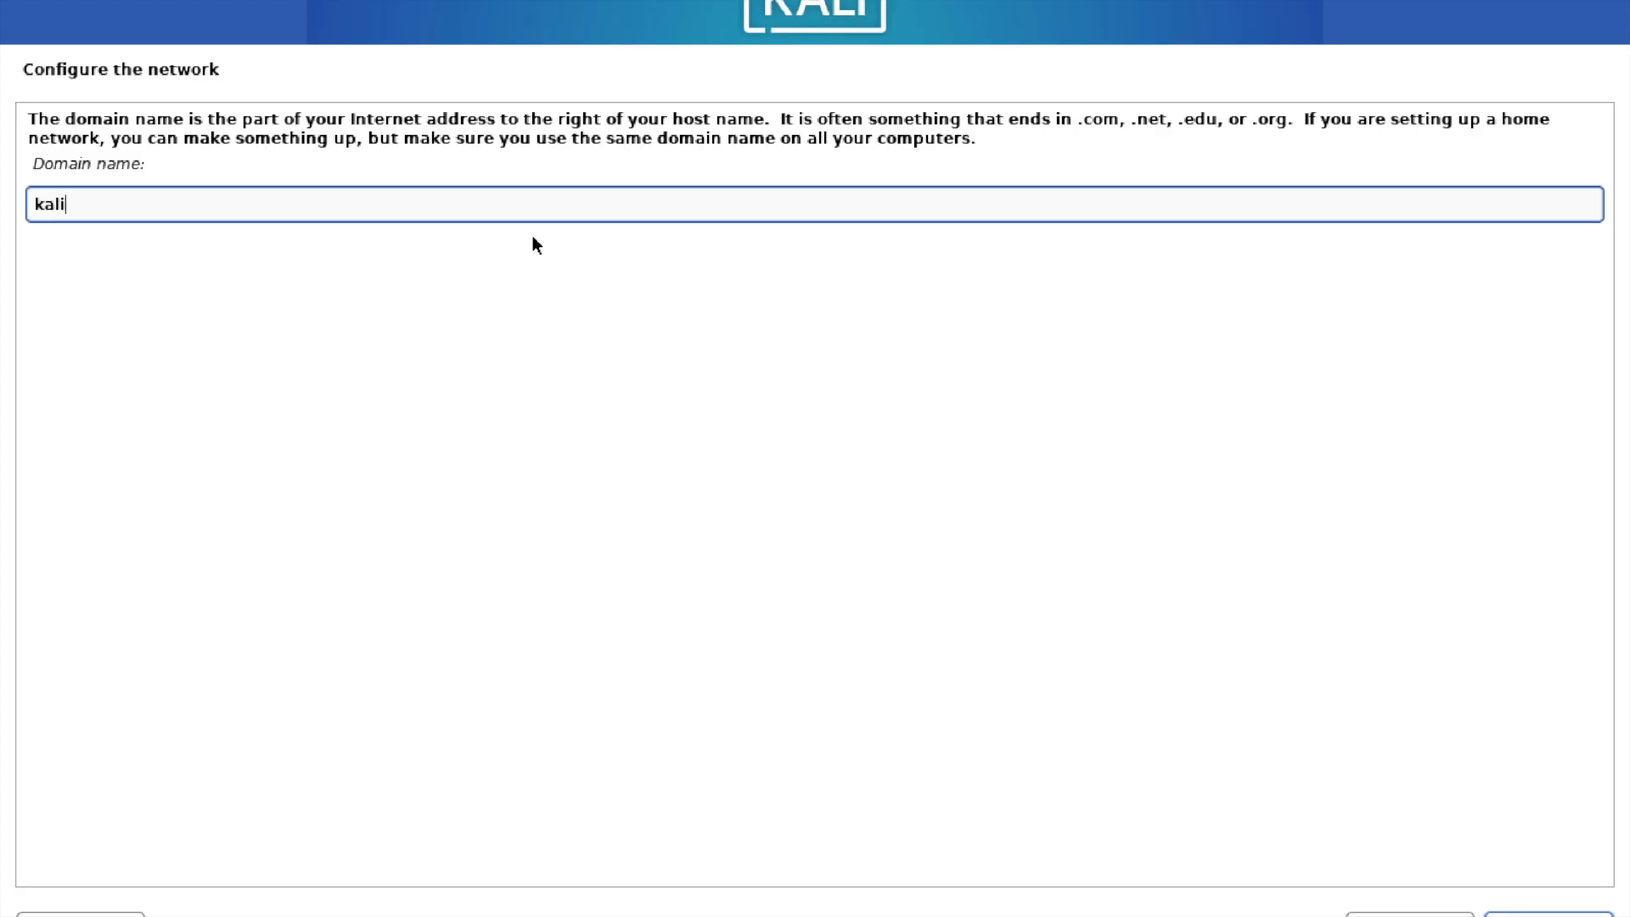
{"action": "key", "text": "Return"}
Enter the new user's full name and accept the suggested account username.
{"action": "type", "text": "TheIctTechnoc"}
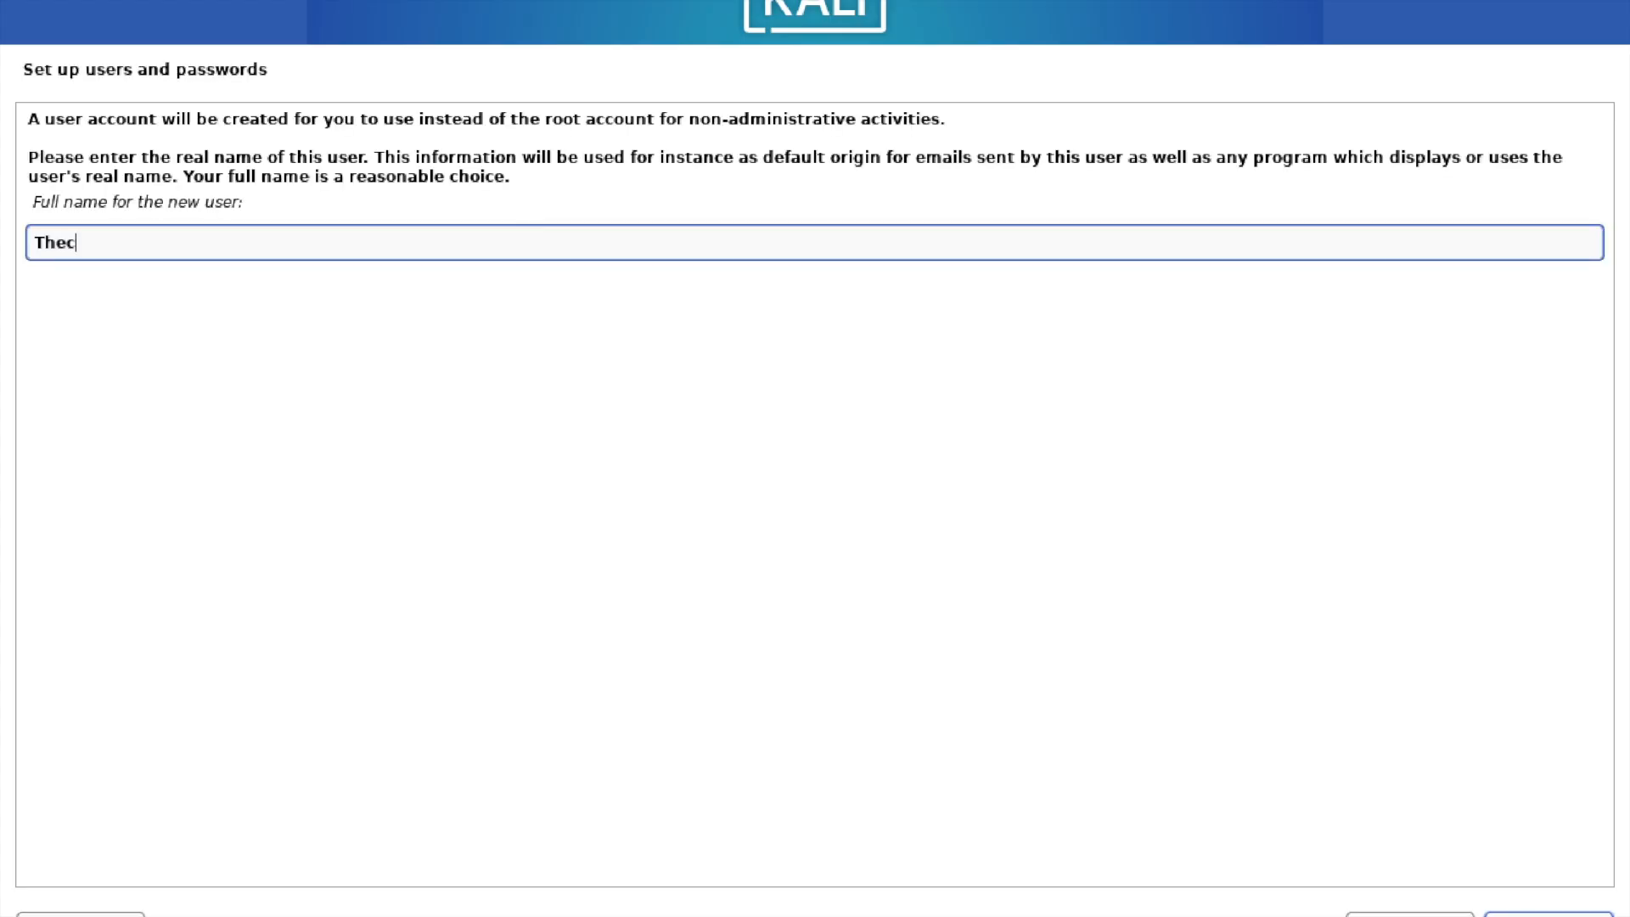
{"action": "type", "text": "rat"}
{"action": "key", "text": "Return"}
Enter the new user's password, repeat it for verification and continue to the clock settings.
{"action": "key", "text": "Return"}
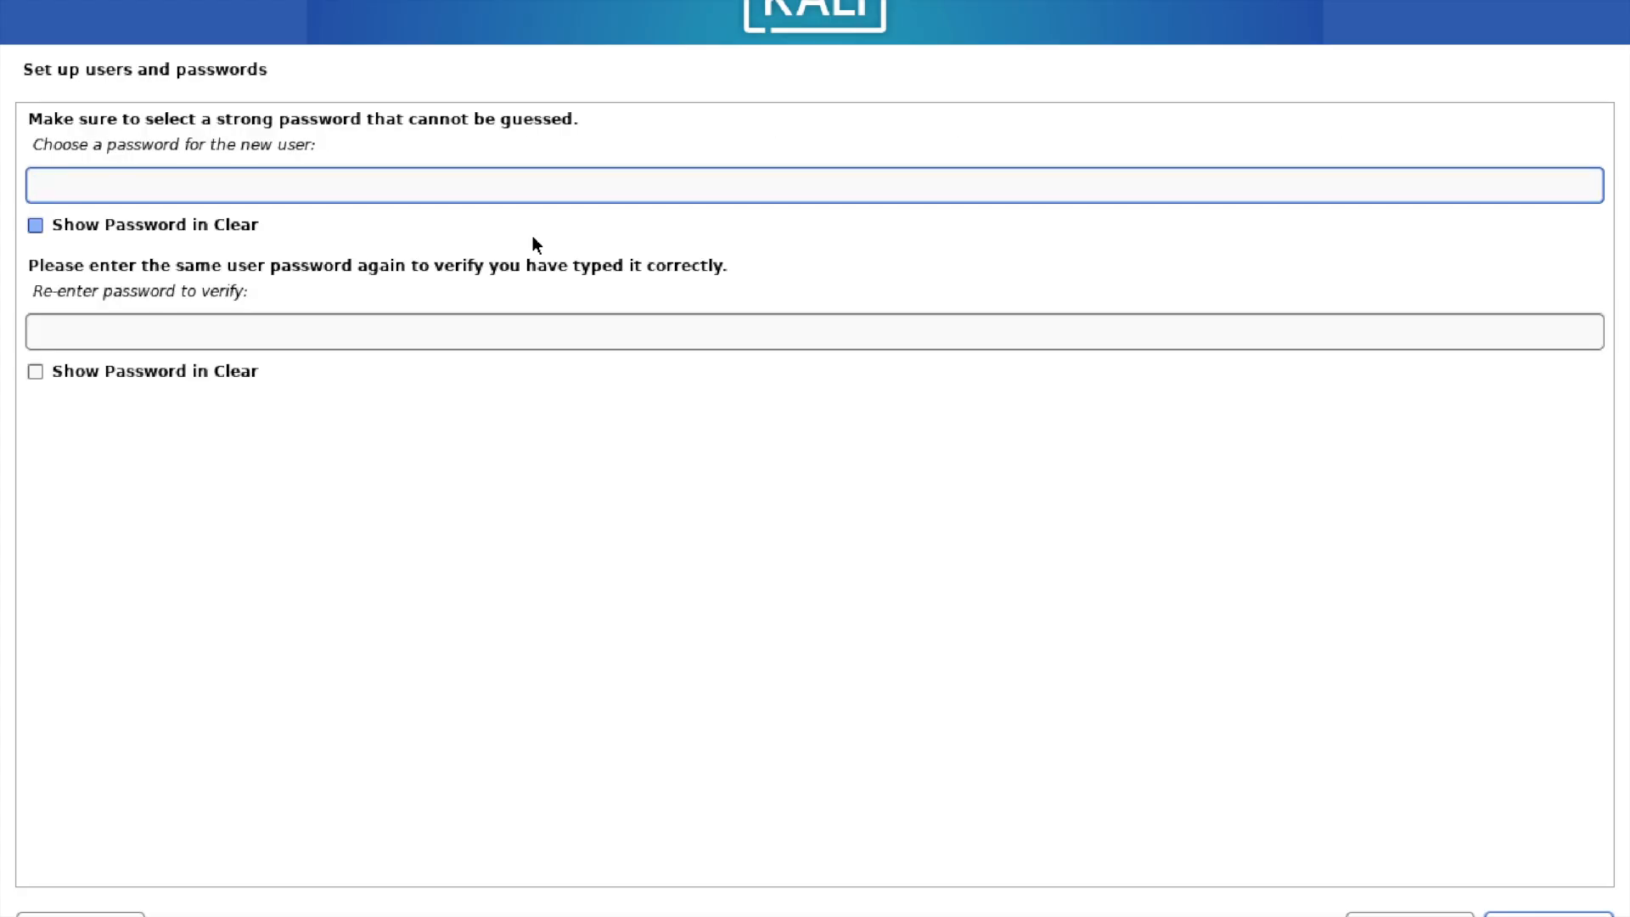
{"action": "type", "text": "••••••"}
{"action": "left_click", "coordinate": [272, 337]}
{"action": "type", "text": "••••••"}
{"action": "key", "text": "Return"}
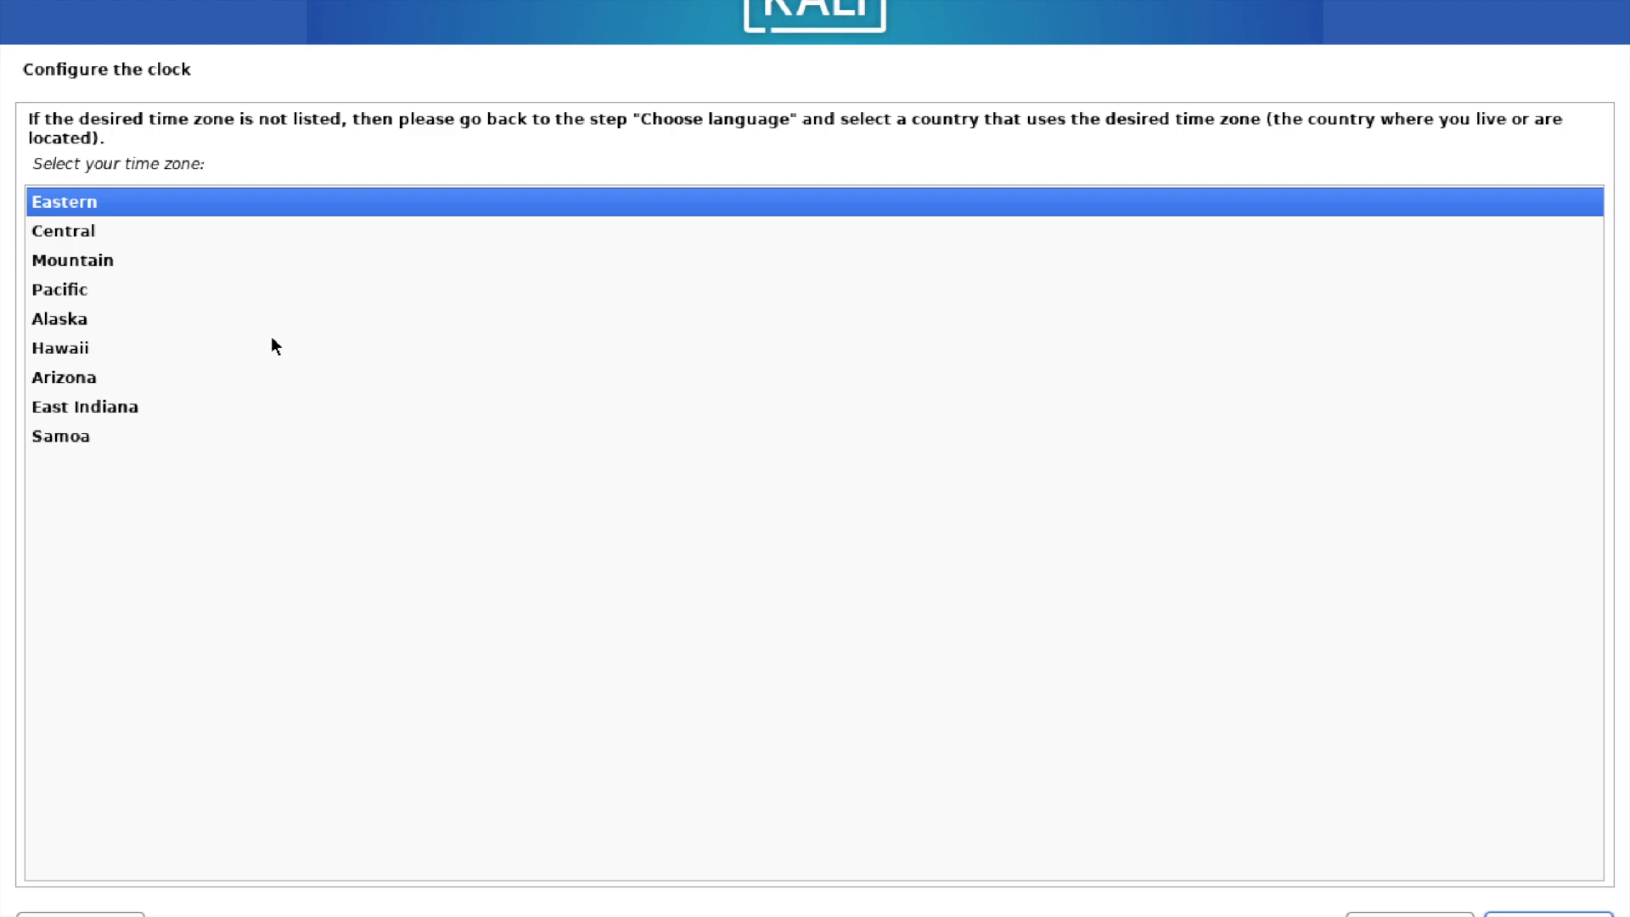
Choose Eastern as the time zone and continue to disk partitioning.
{"action": "key", "text": "Down"}
{"action": "key", "text": "Down"}
{"action": "key", "text": "Down"}
{"action": "key", "text": "Down"}
{"action": "key", "text": "Down"}
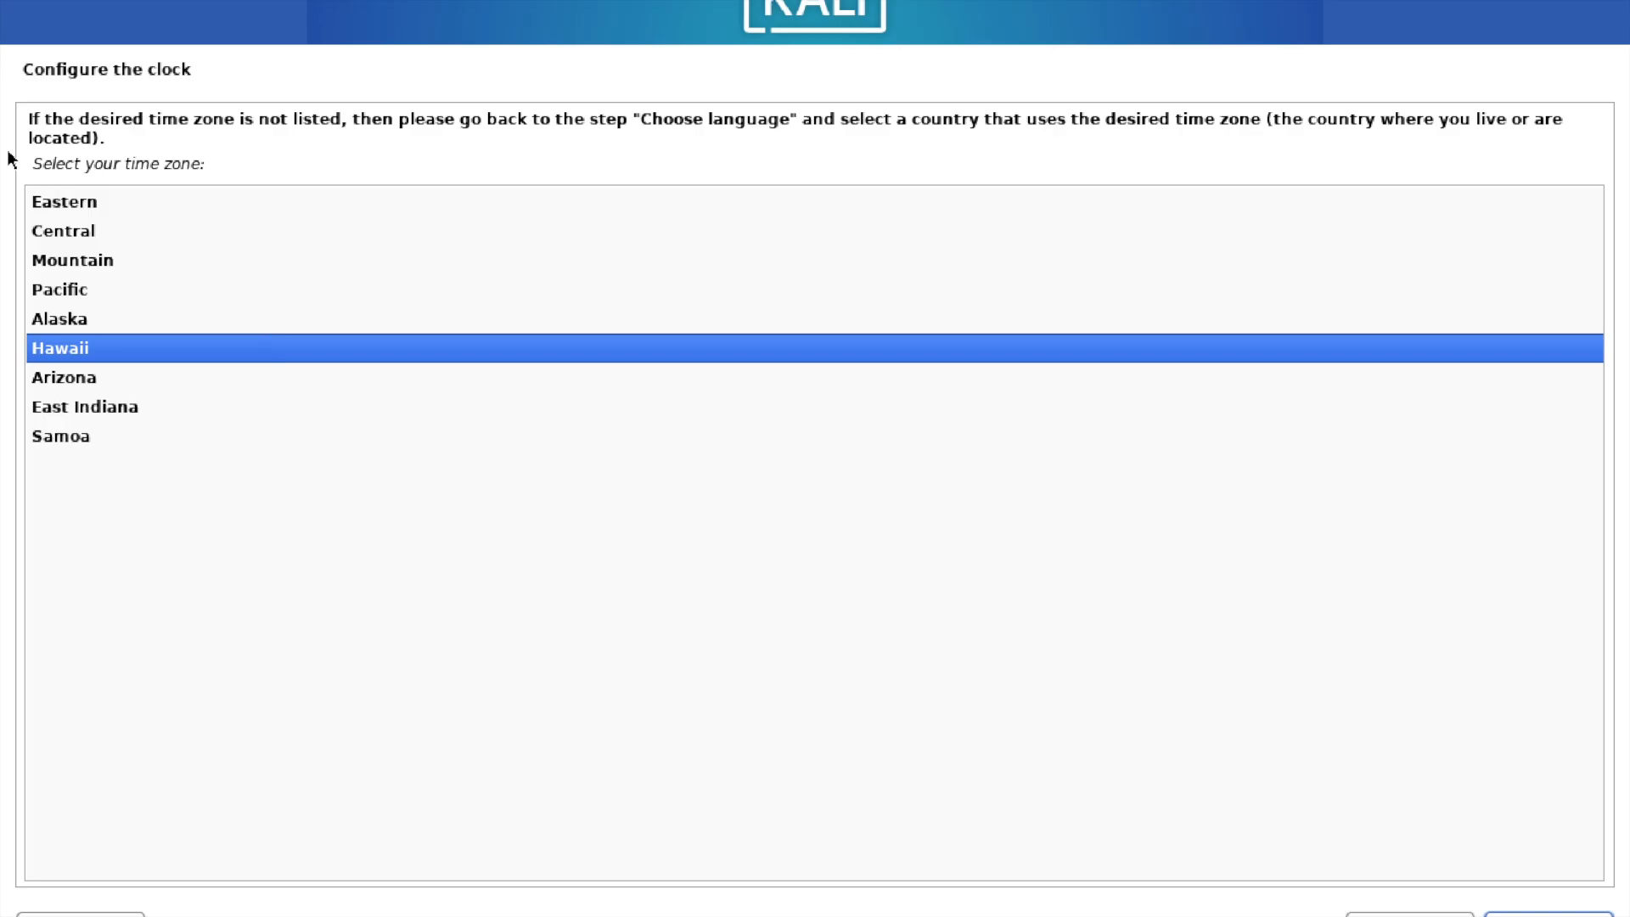
{"action": "key", "text": "Up"}
{"action": "key", "text": "Up"}
{"action": "key", "text": "Up"}
{"action": "key", "text": "Up"}
{"action": "key", "text": "Up"}
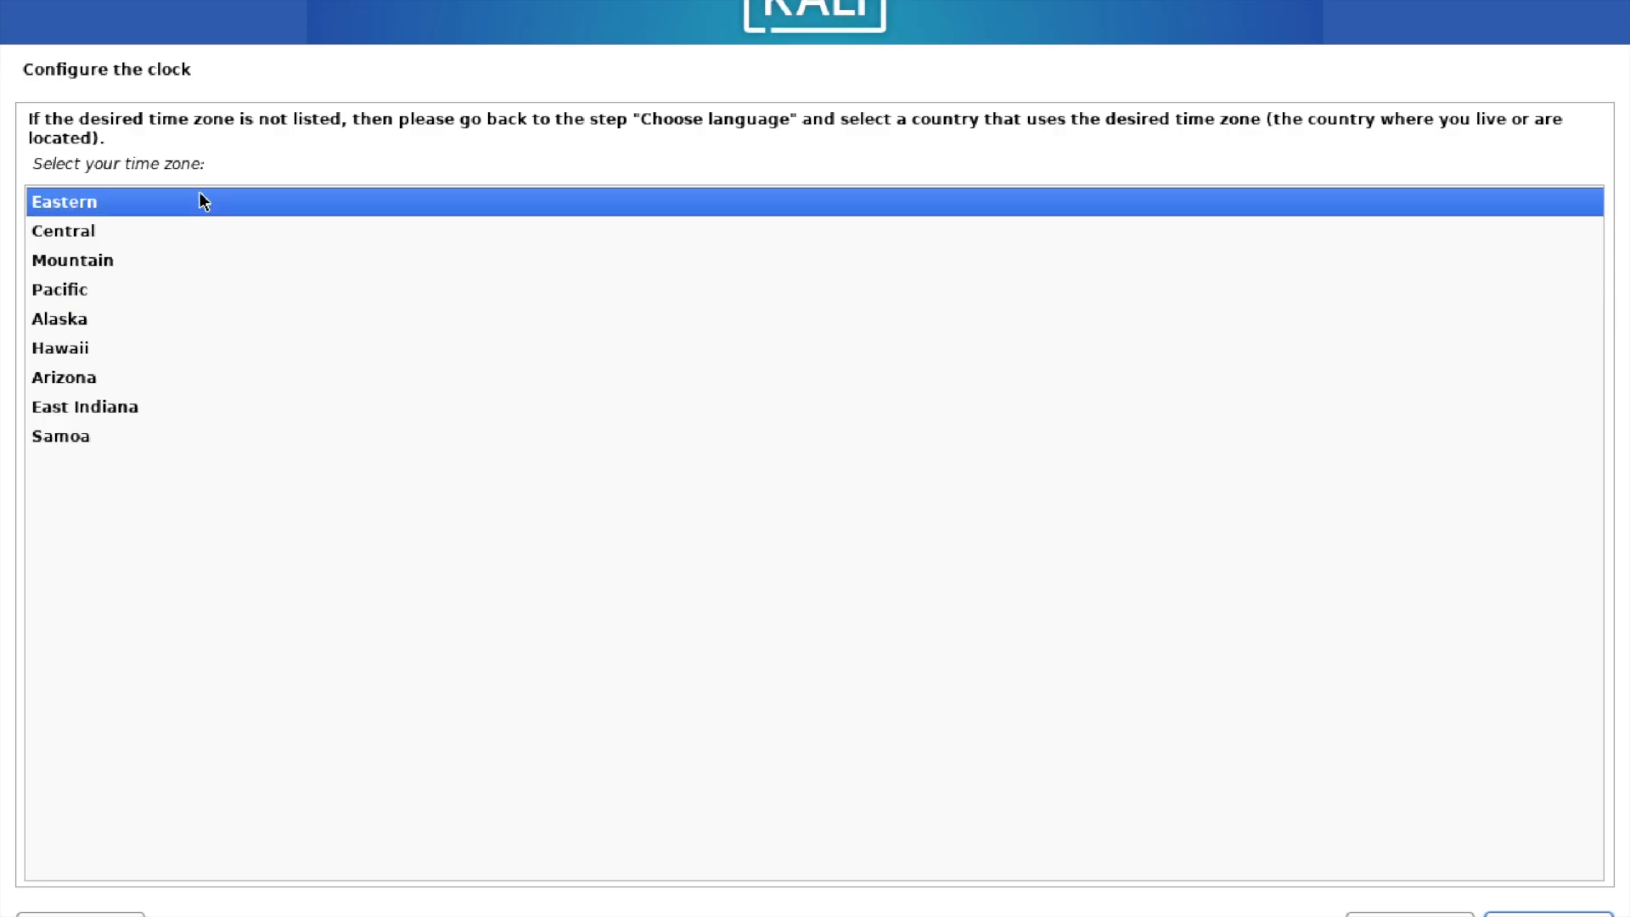
{"action": "key", "text": "Down"}
{"action": "key", "text": "Up"}
{"action": "key", "text": "Return"}
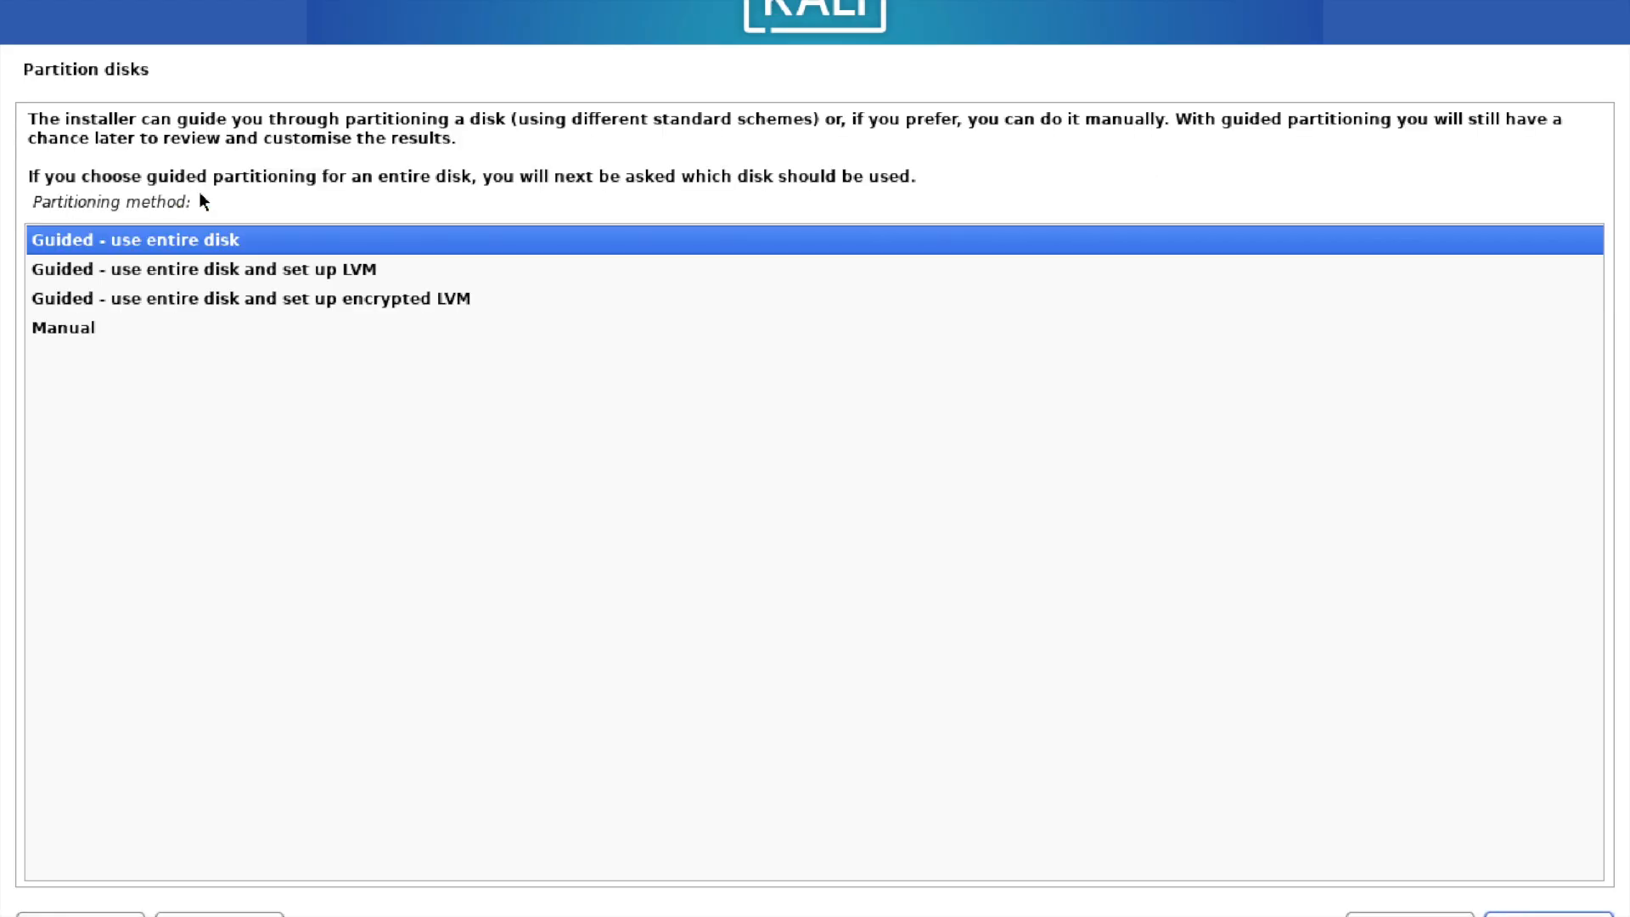
Partition the QEMU hard disk using "Guided - use entire disk" with the "All files in one partition" scheme.
{"action": "key", "text": "Down"}
{"action": "key", "text": "Down"}
{"action": "key", "text": "Down"}
{"action": "key", "text": "Up"}
{"action": "key", "text": "Up"}
{"action": "key", "text": "Up"}
{"action": "key", "text": "Return"}
{"action": "key", "text": "Return"}
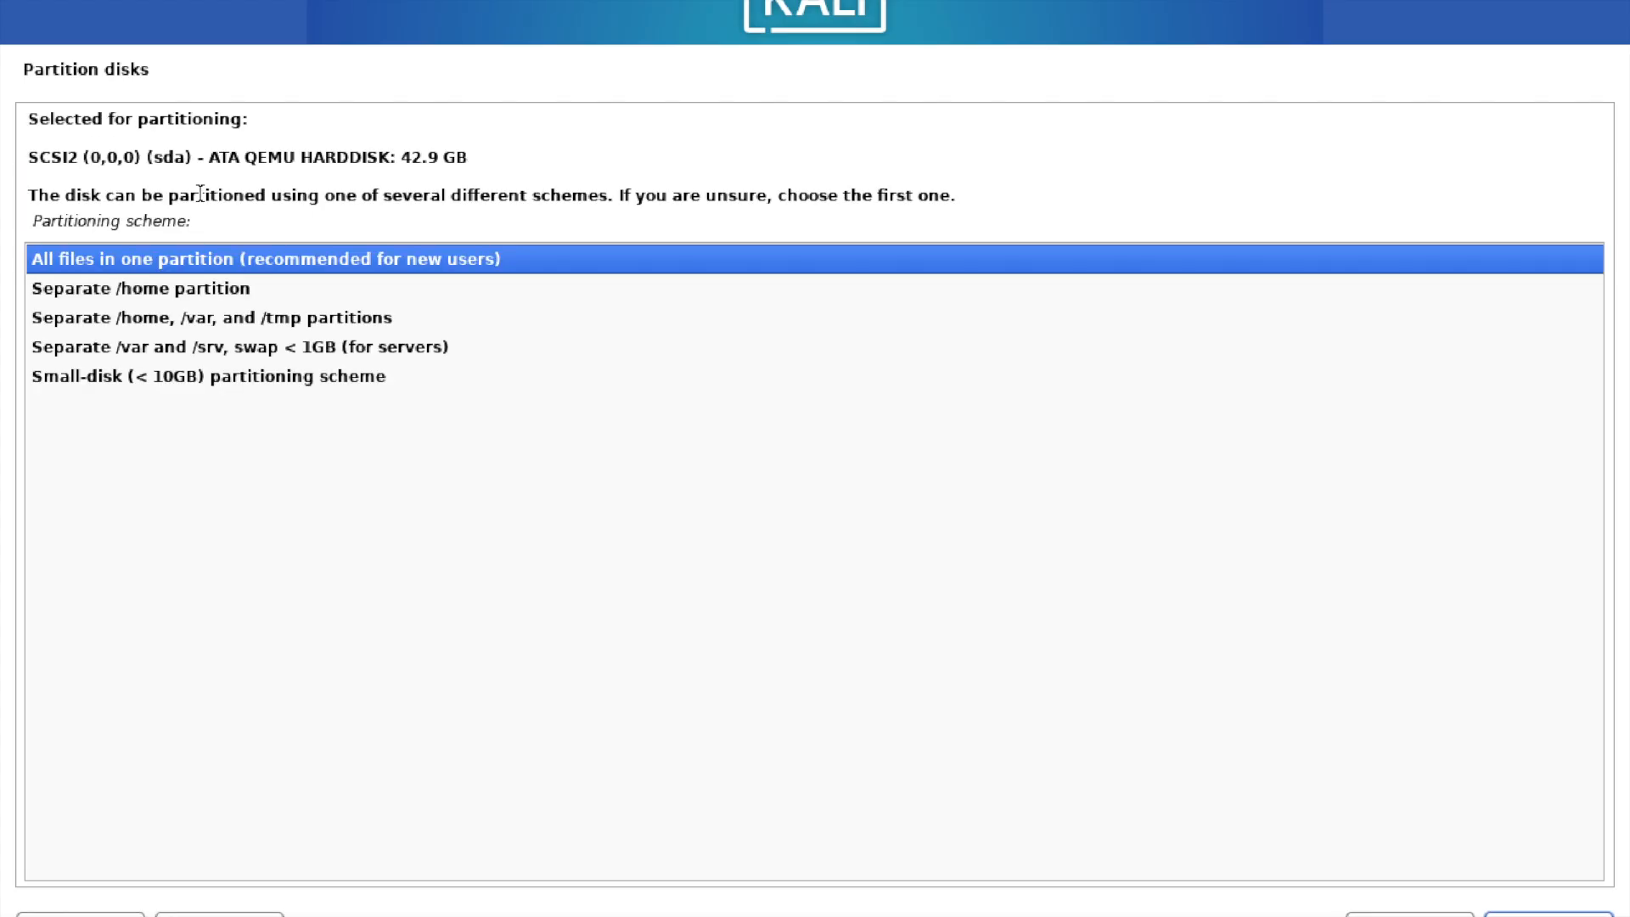
{"action": "key", "text": "Return"}
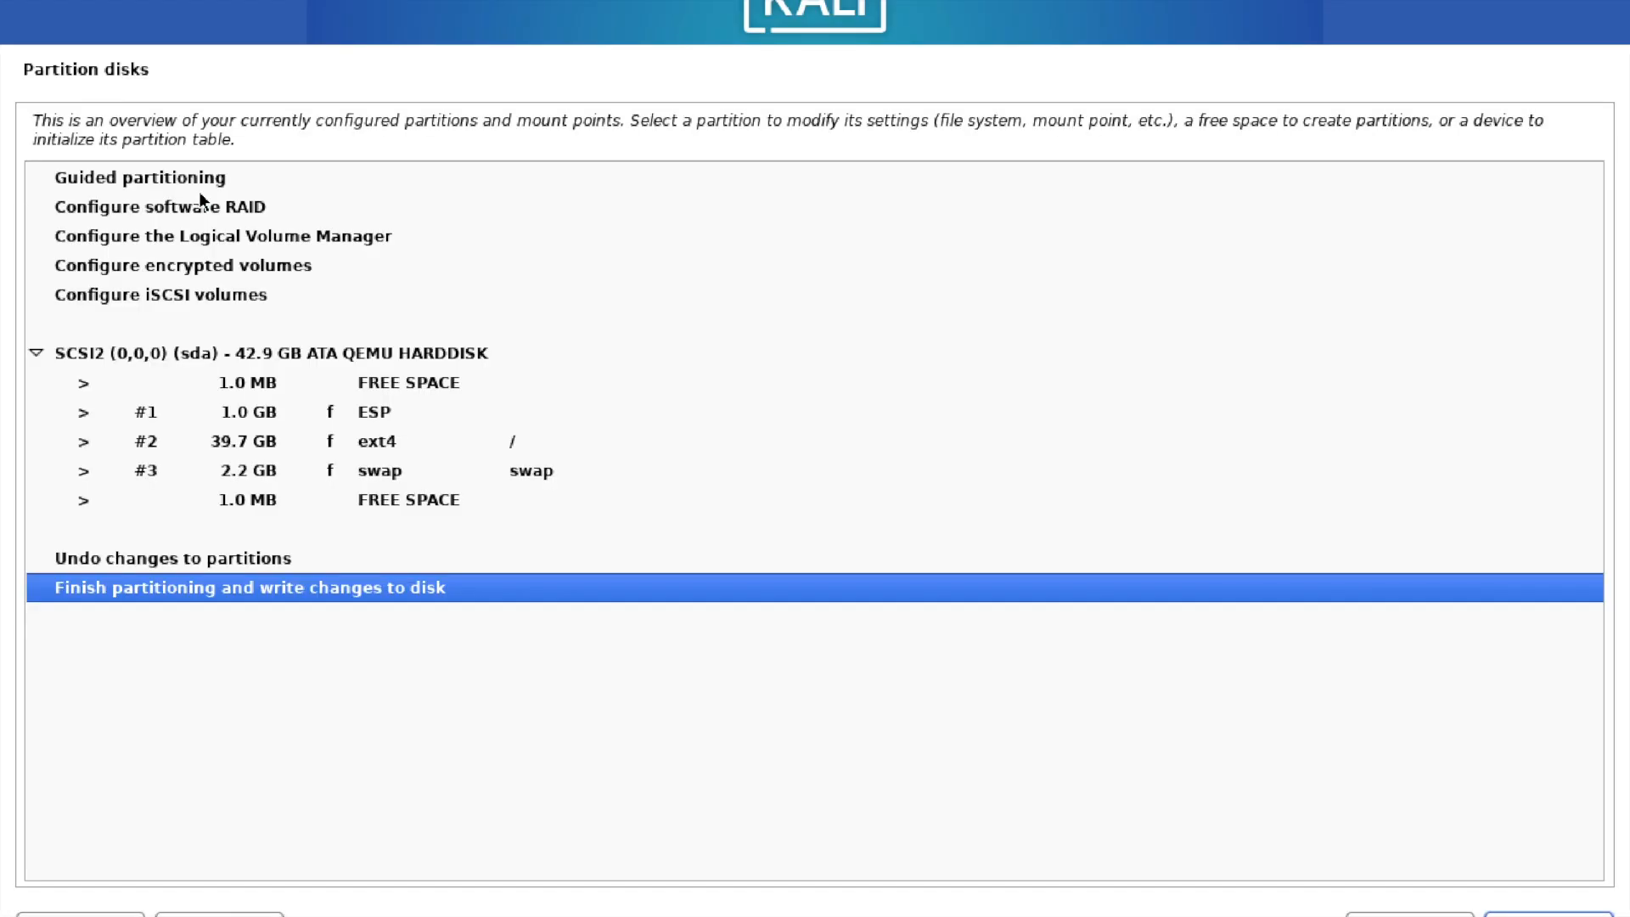
Finish partitioning and confirm with Yes that the changes are written to the disk.
{"action": "key", "text": "Return"}
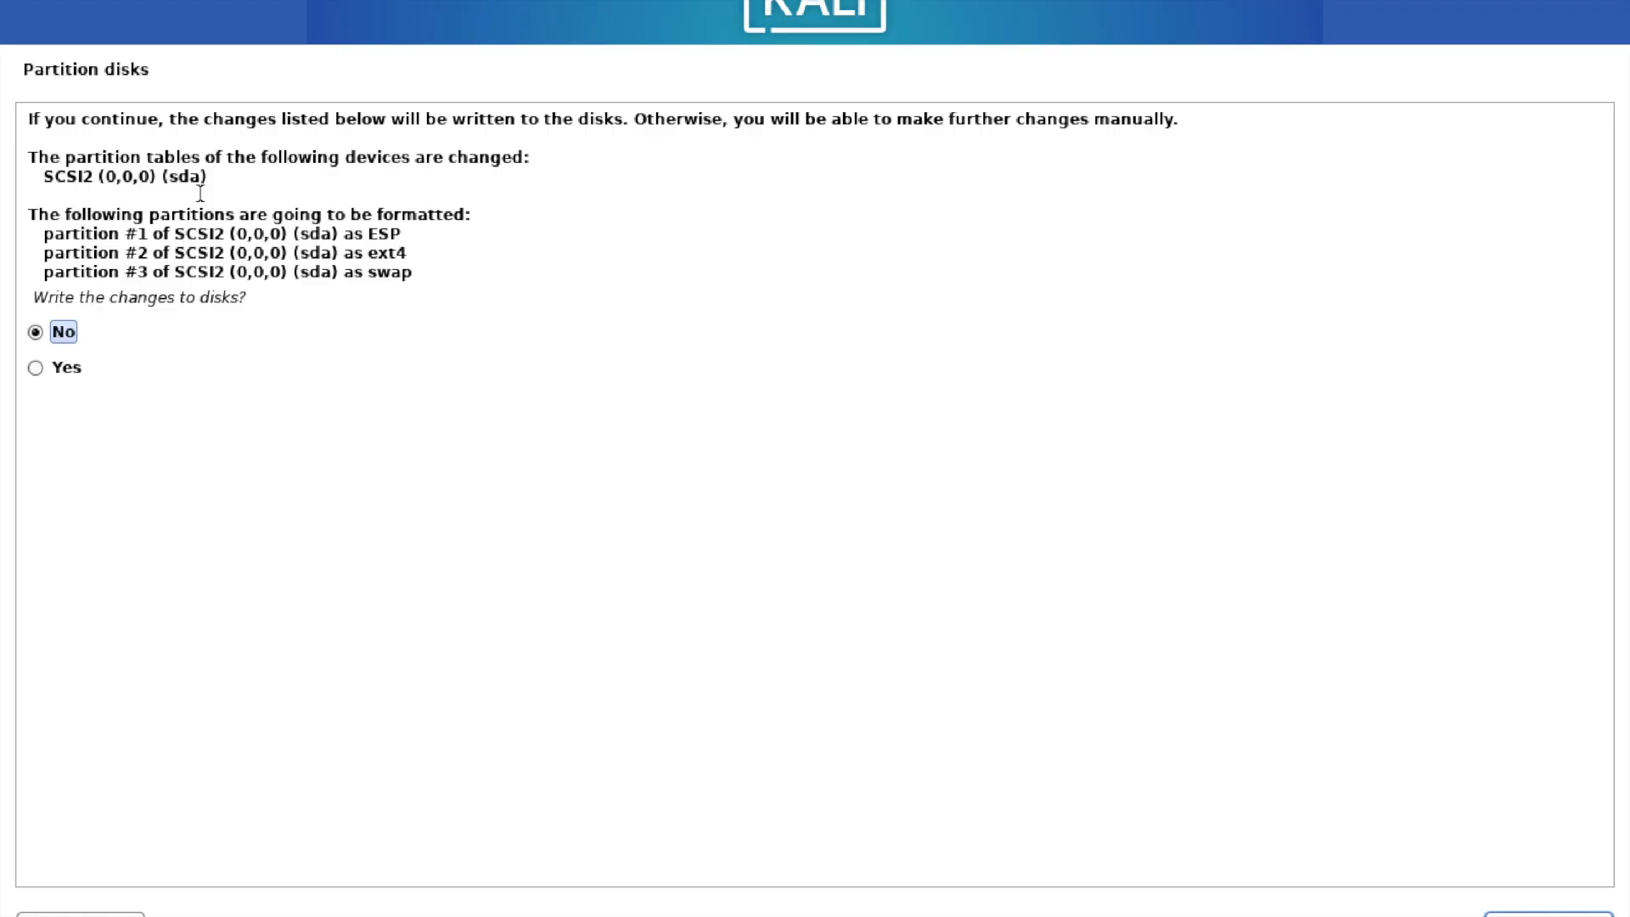
{"action": "key", "text": "Down"}
{"action": "key", "text": "Return"}
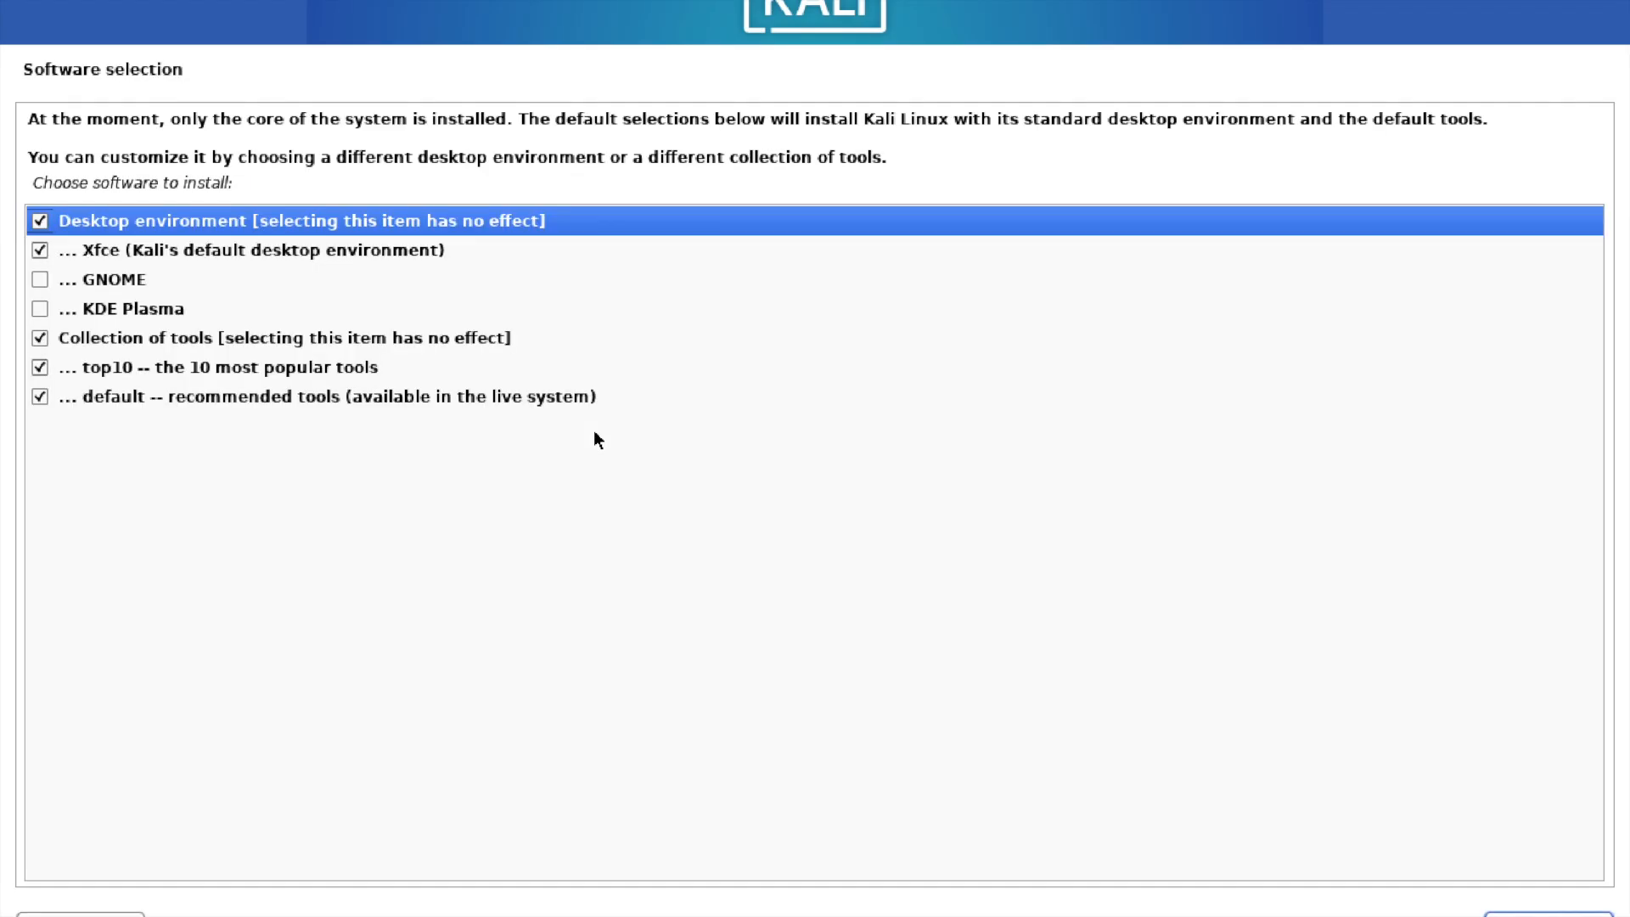
Keep the default software selection of Xfce, top10 and default tools, and continue the installation.
{"action": "key", "text": "Down"}
{"action": "key", "text": "Up"}
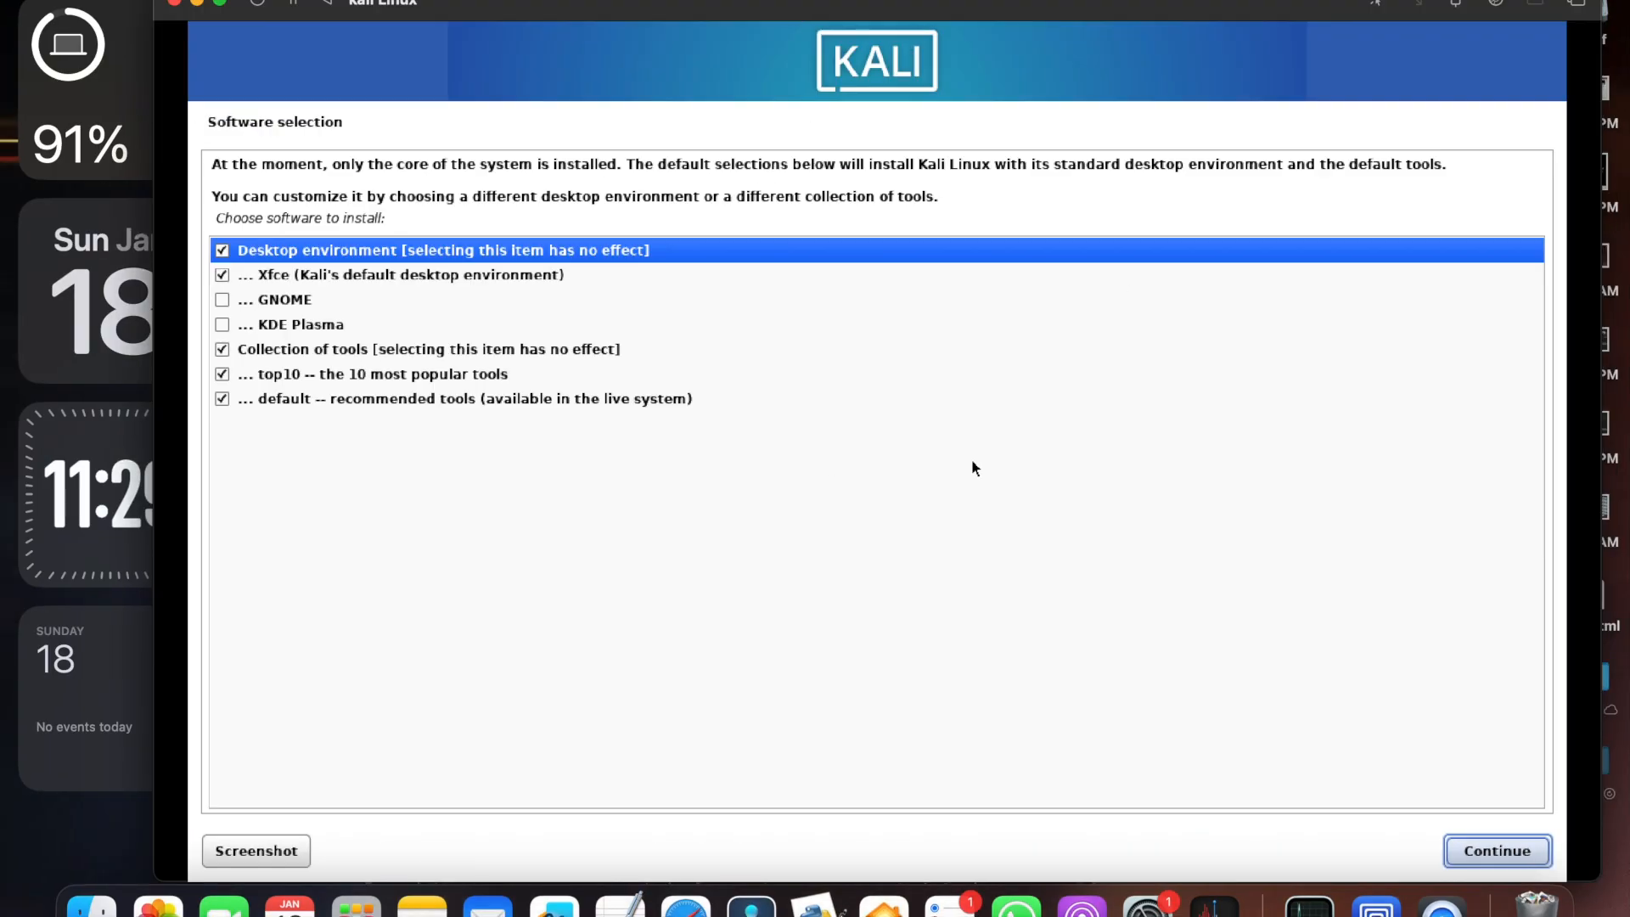
{"action": "left_click_drag", "start_coordinate": [1241, 63], "coordinate": [1128, 66]}
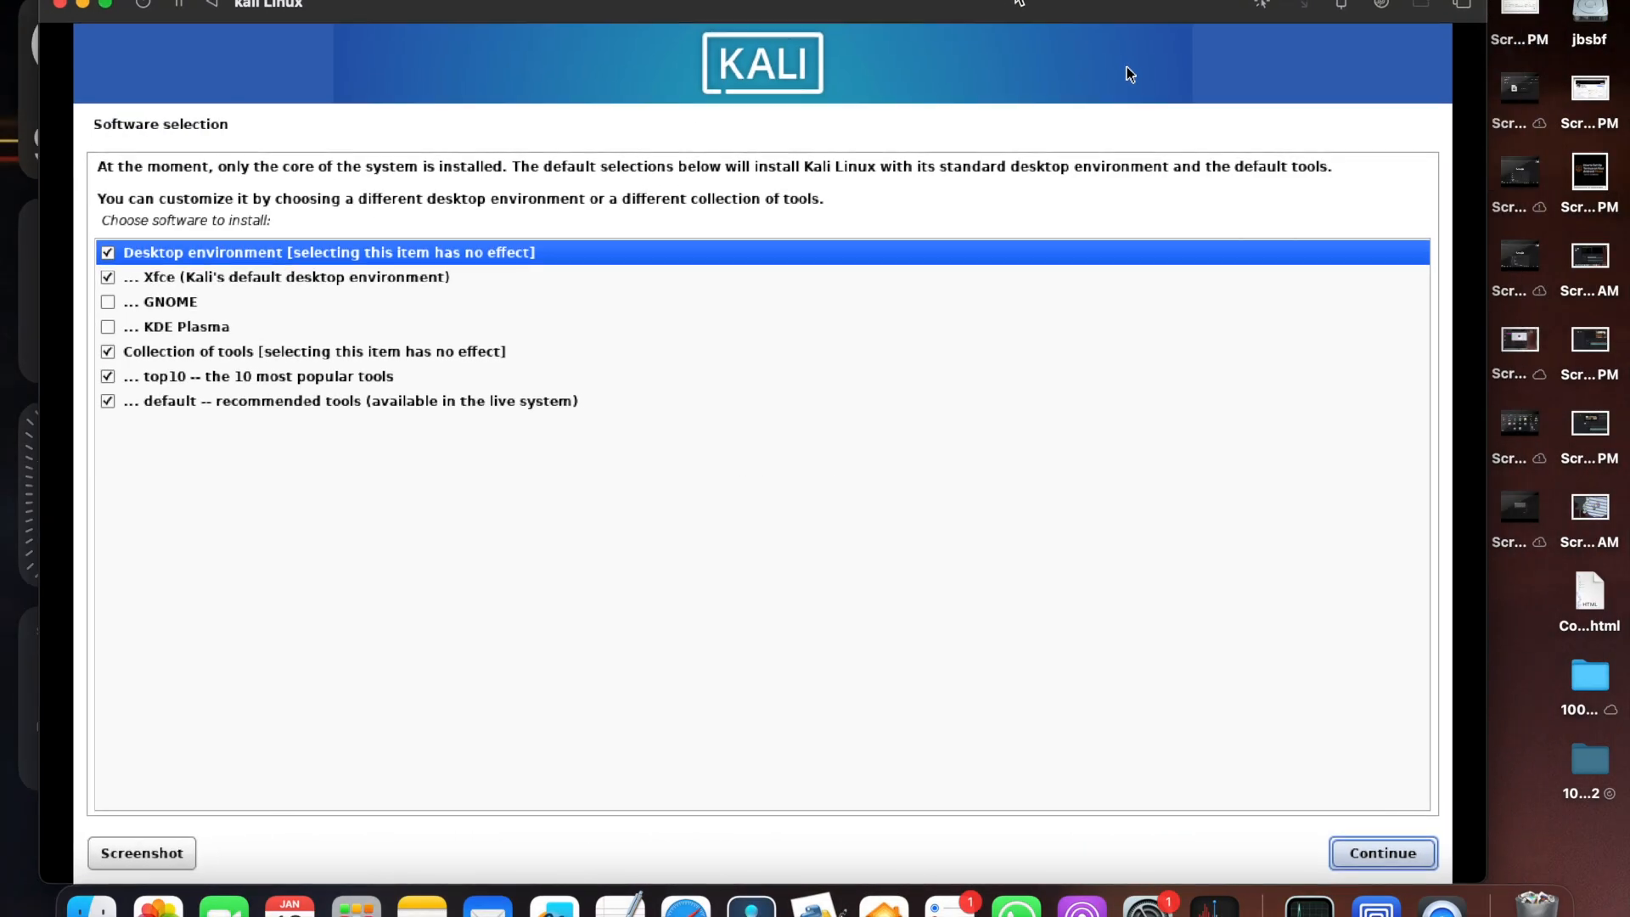
{"action": "left_click", "coordinate": [1383, 852]}
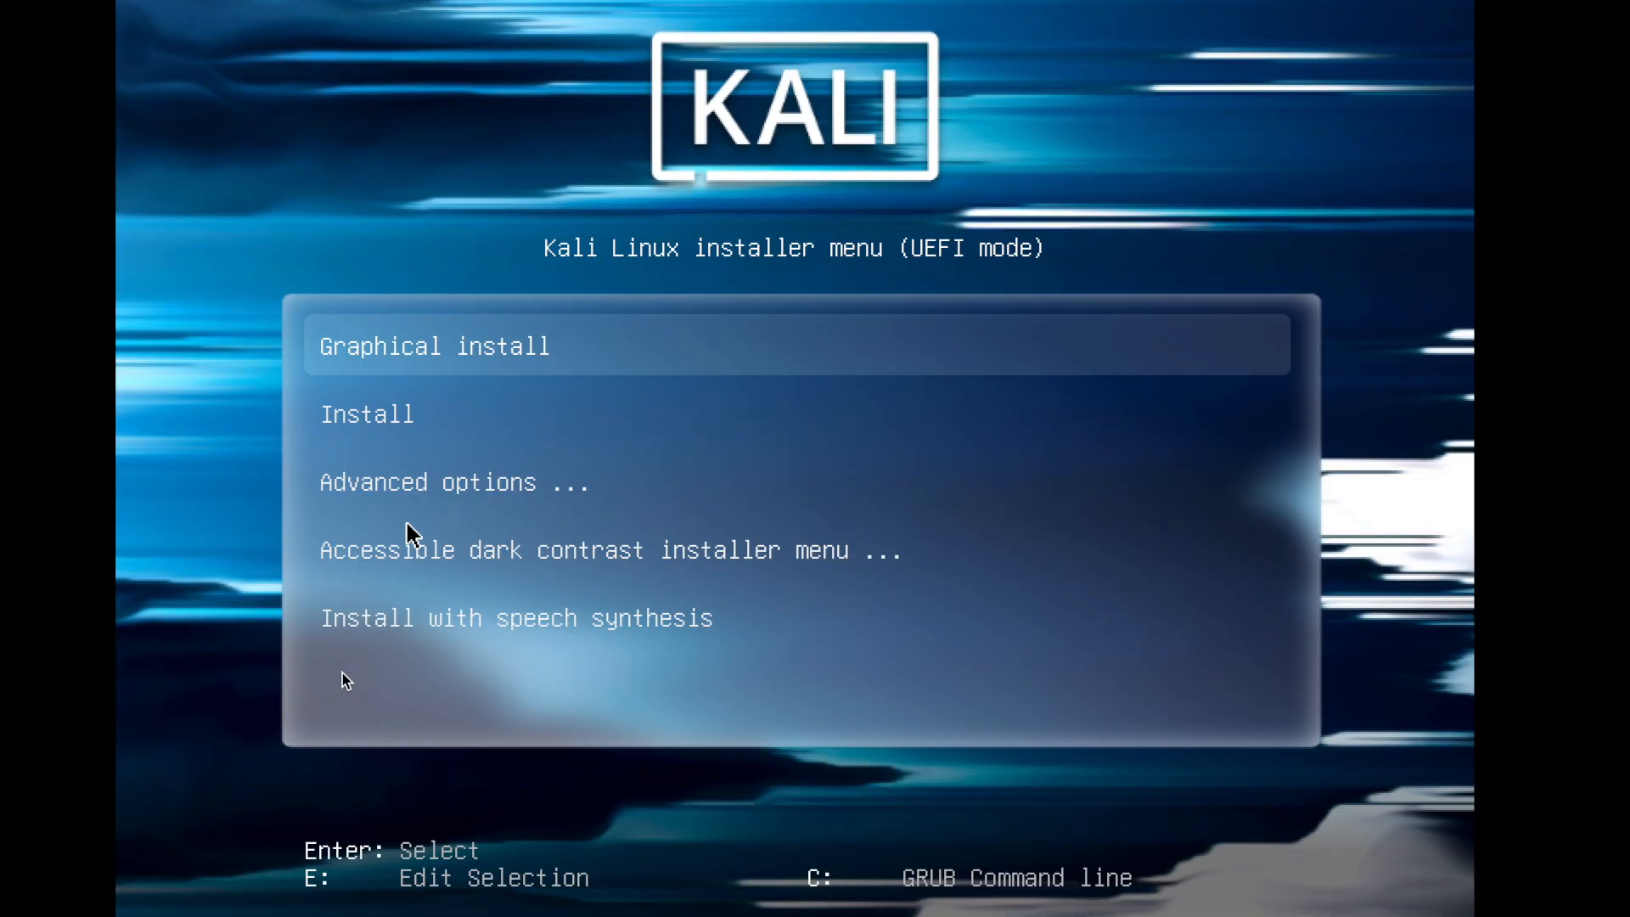
{"action": "key", "text": "Down"}
{"action": "key", "text": "Down"}
{"action": "key", "text": "Down"}
{"action": "key", "text": "Down"}
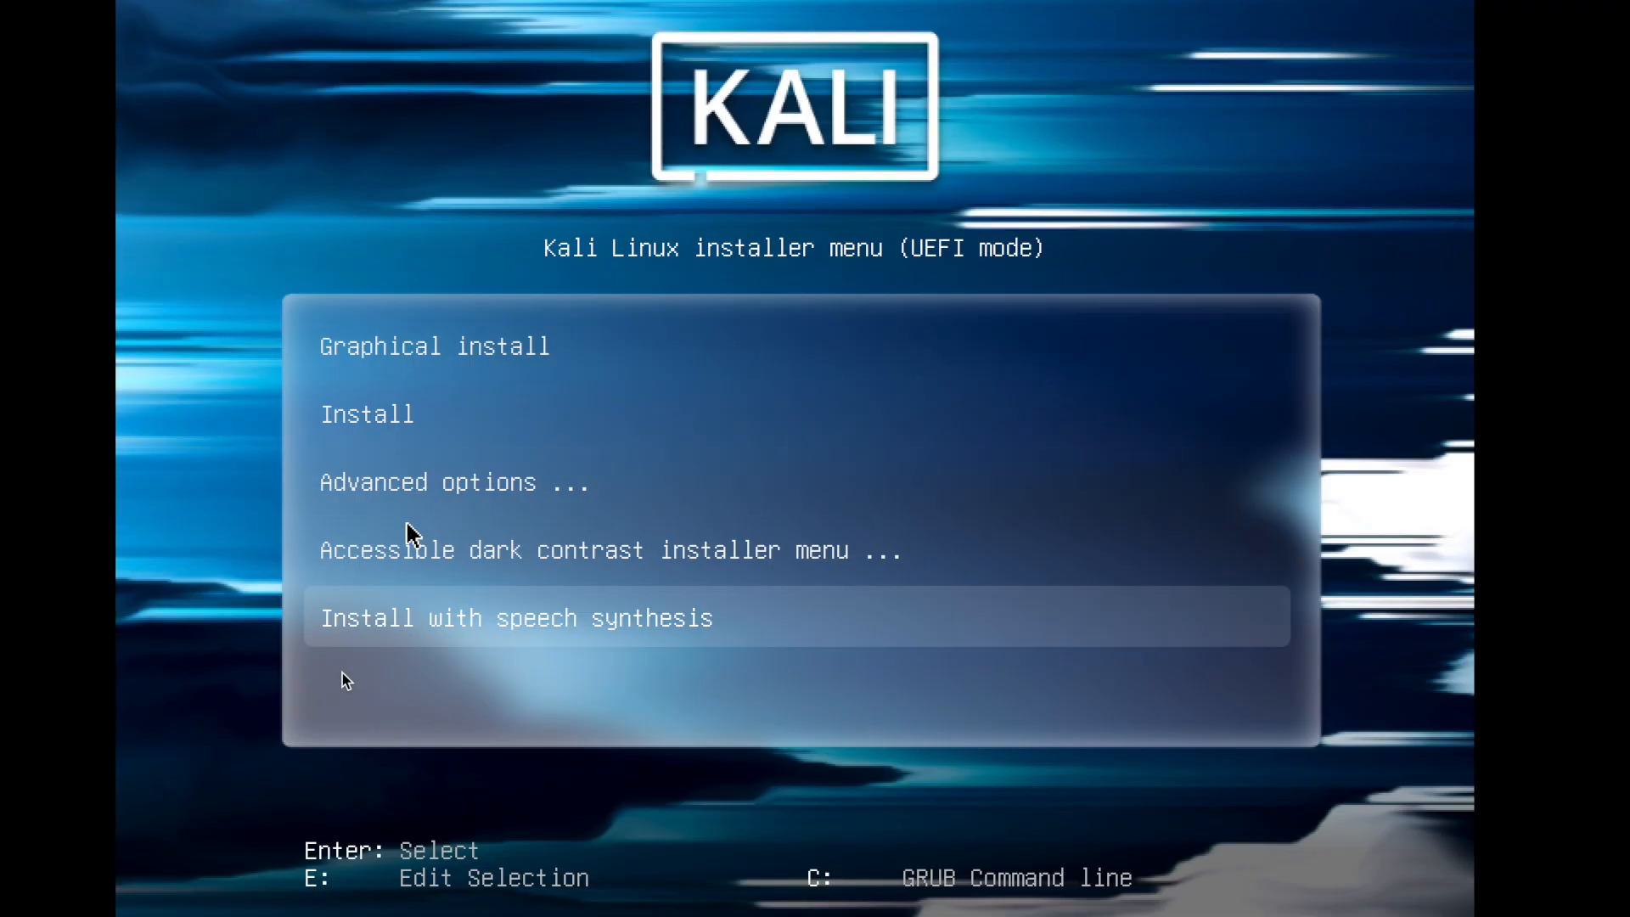
{"action": "key", "text": "Up"}
{"action": "key", "text": "Up"}
{"action": "key", "text": "Up"}
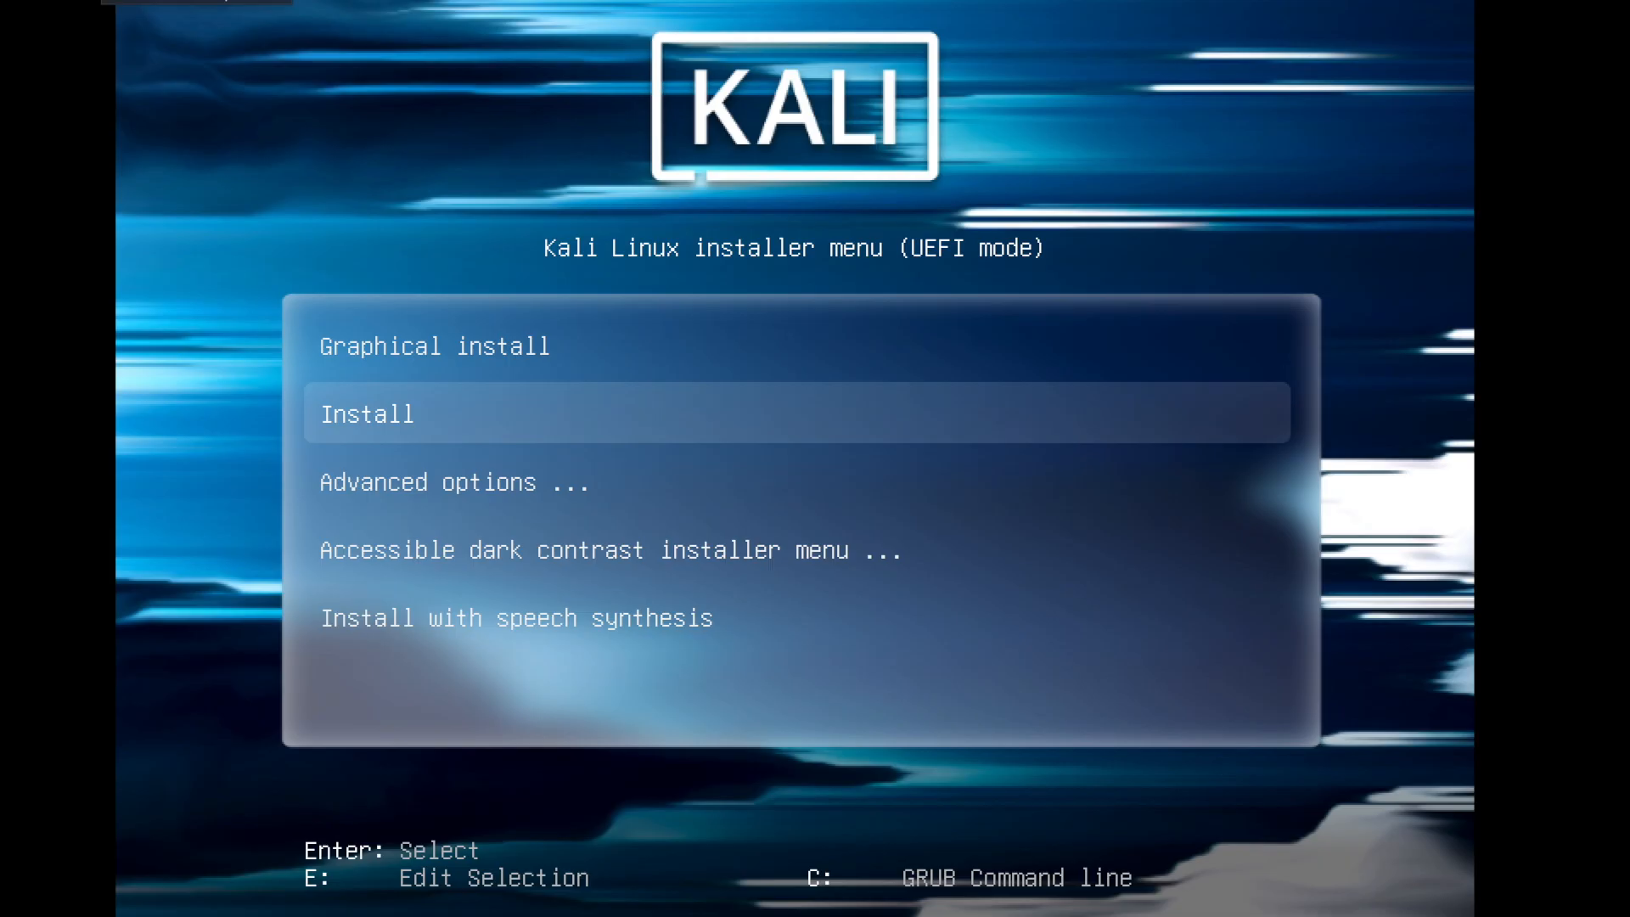
Force the running virtual machine to stop and confirm the shutdown.
{"action": "left_click", "coordinate": [106, 1]}
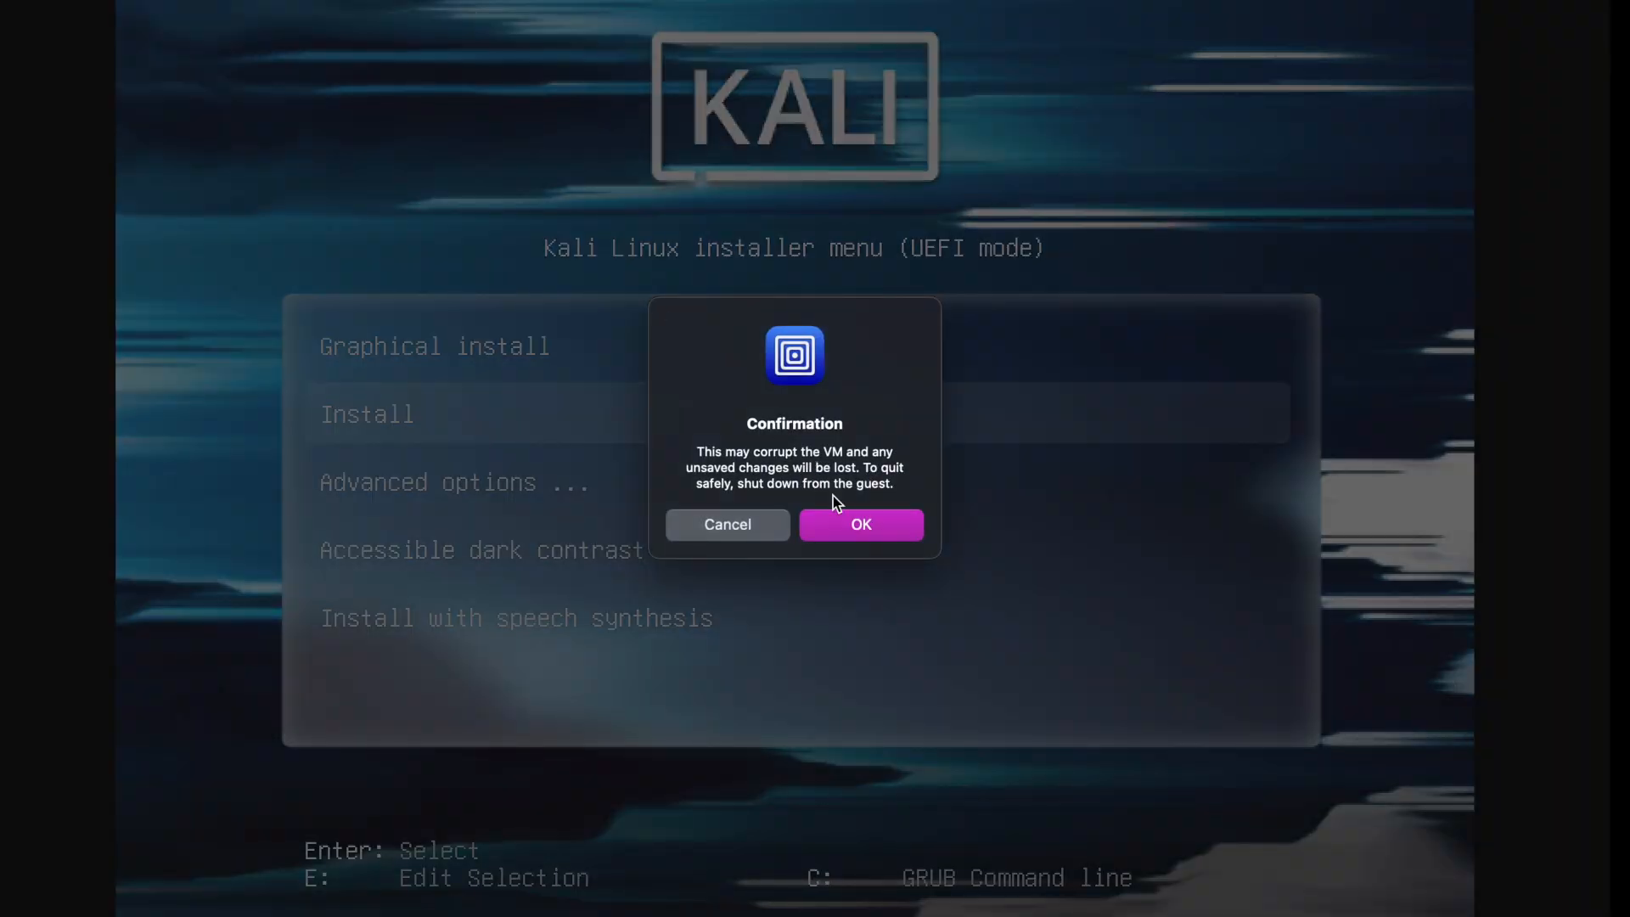
{"action": "left_click", "coordinate": [849, 525]}
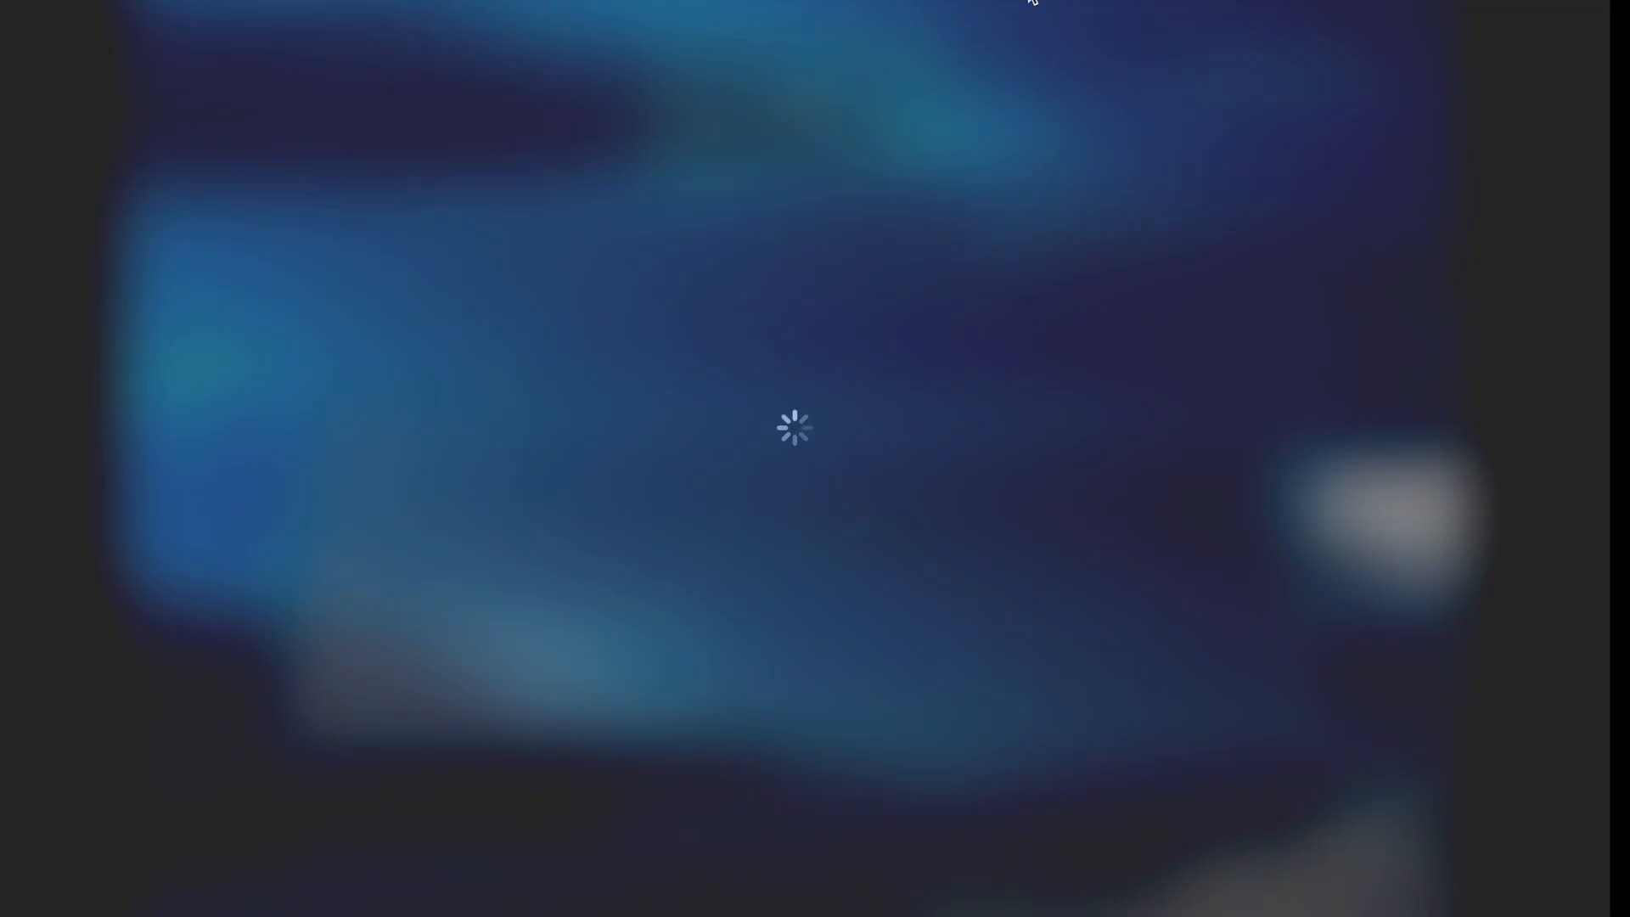